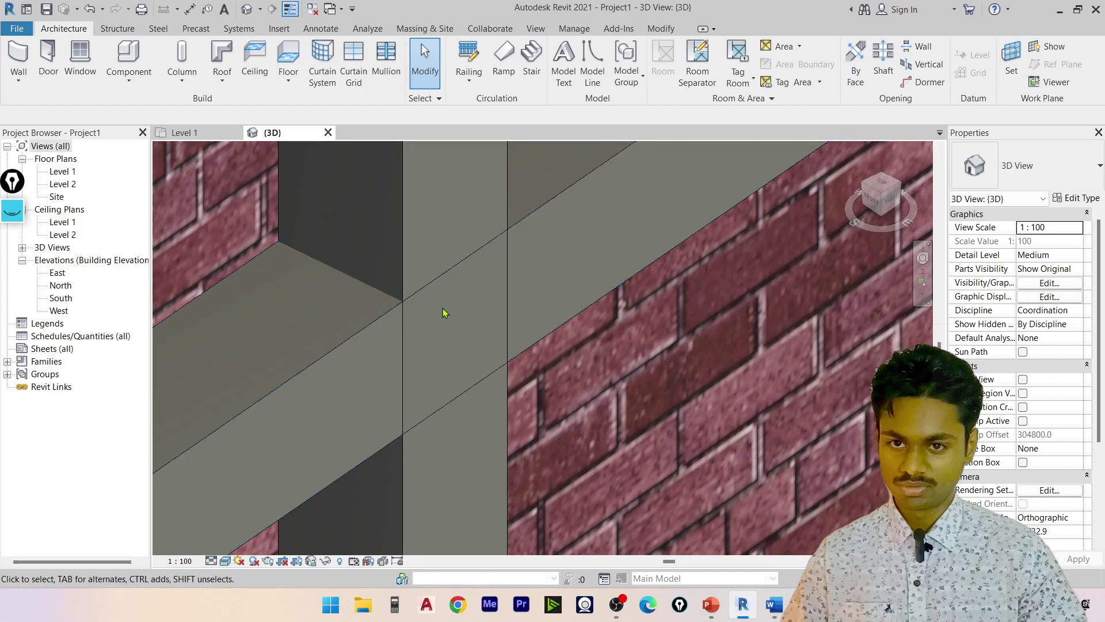
Draw a closed four-sided loop of Generic - 200mm walls beside the existing wall in the Level 1 floor plan
{"action": "scroll", "coordinate": [488, 323], "scroll_direction": "down", "scroll_amount": 5}
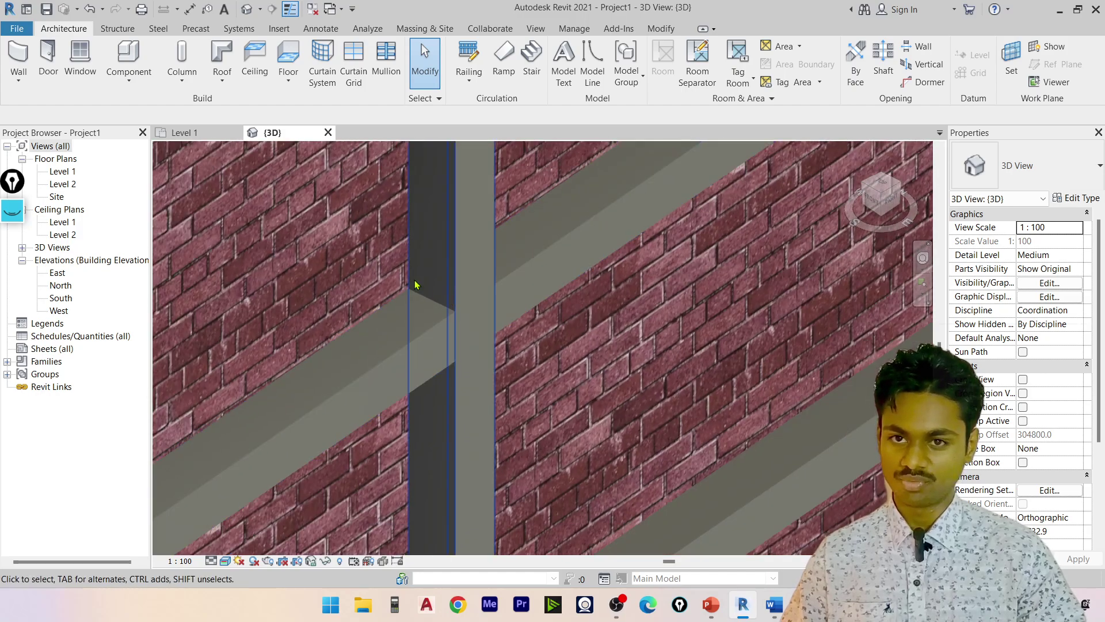
{"action": "left_click", "coordinate": [184, 132]}
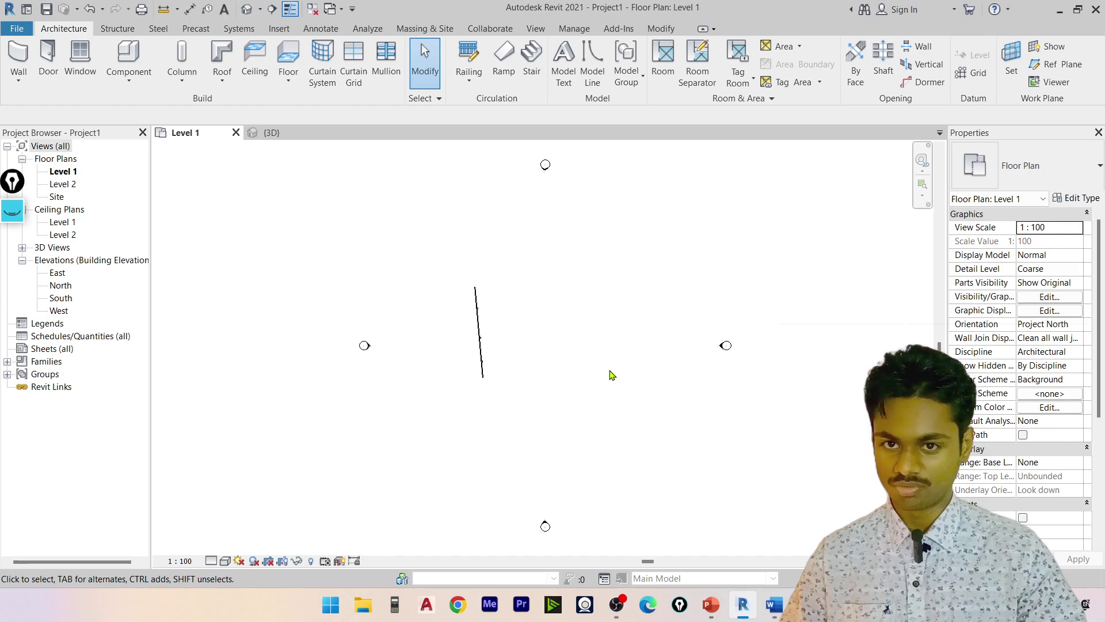
{"action": "scroll", "coordinate": [612, 374], "scroll_direction": "up", "scroll_amount": 3}
{"action": "key", "text": "w"}
{"action": "key", "text": "a"}
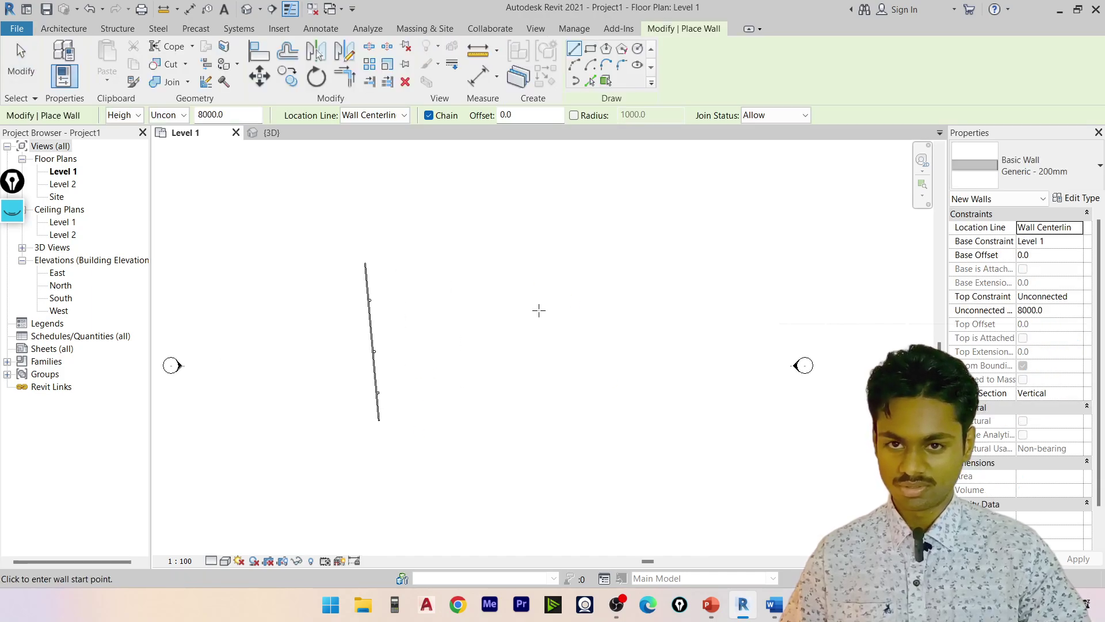
{"action": "left_click", "coordinate": [458, 311]}
{"action": "left_click", "coordinate": [646, 310]}
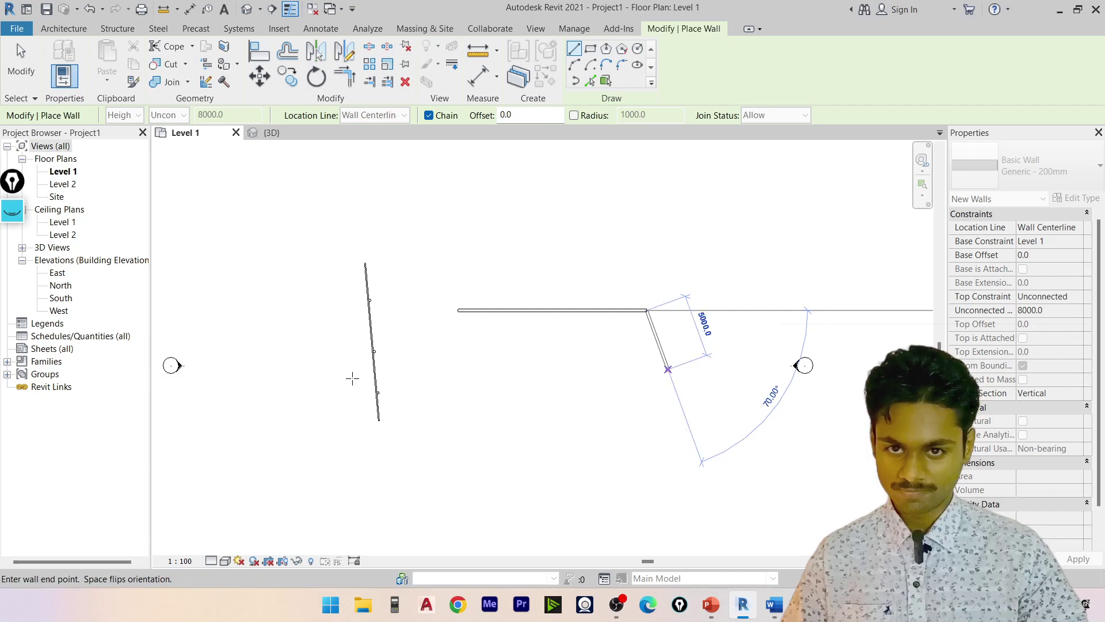
{"action": "scroll", "coordinate": [714, 315], "scroll_direction": "up", "scroll_amount": 2}
{"action": "left_click", "coordinate": [613, 428]}
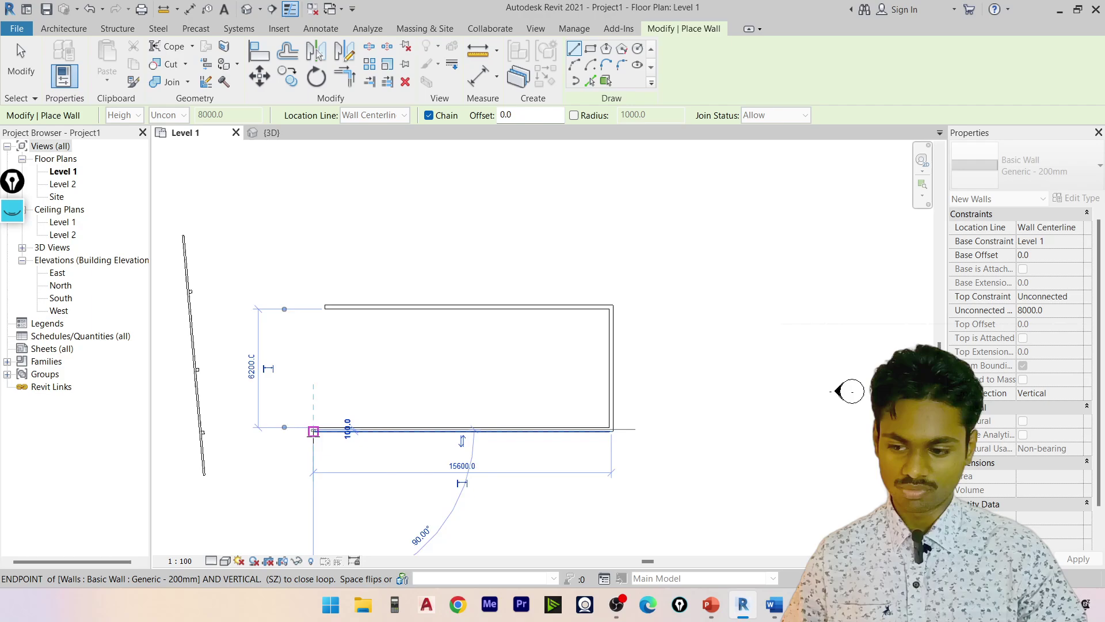
{"action": "left_click", "coordinate": [313, 429]}
{"action": "left_click", "coordinate": [325, 307]}
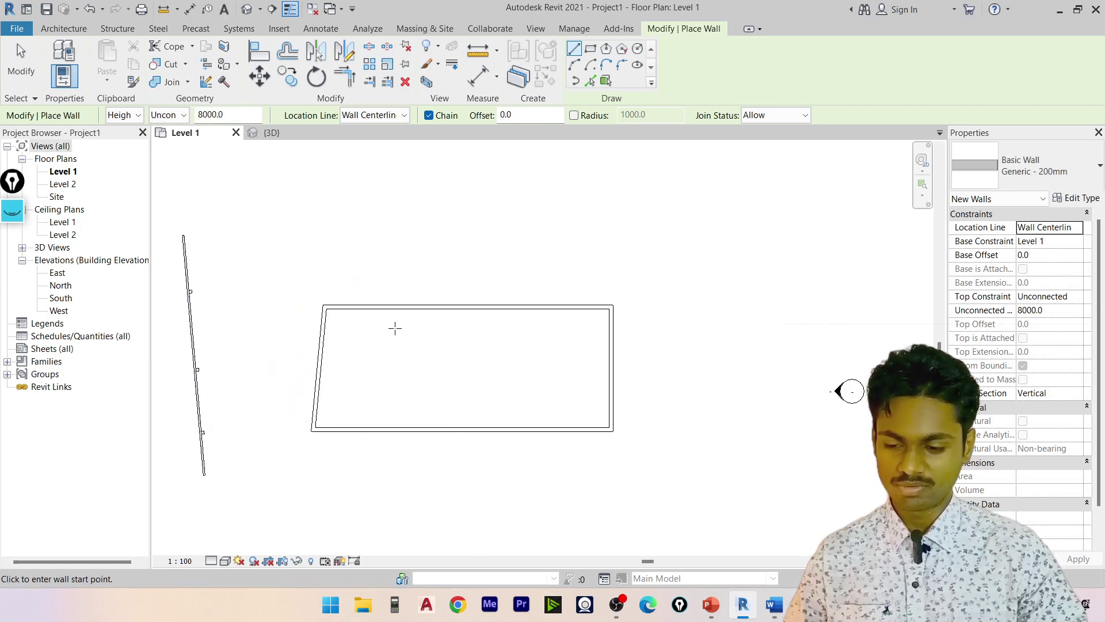
{"action": "key", "text": "Escape"}
{"action": "key", "text": "Escape"}
Delete the four newly drawn walls from the Level 1 plan and return to the 3D view
{"action": "left_click_drag", "start_coordinate": [672, 266], "coordinate": [391, 467]}
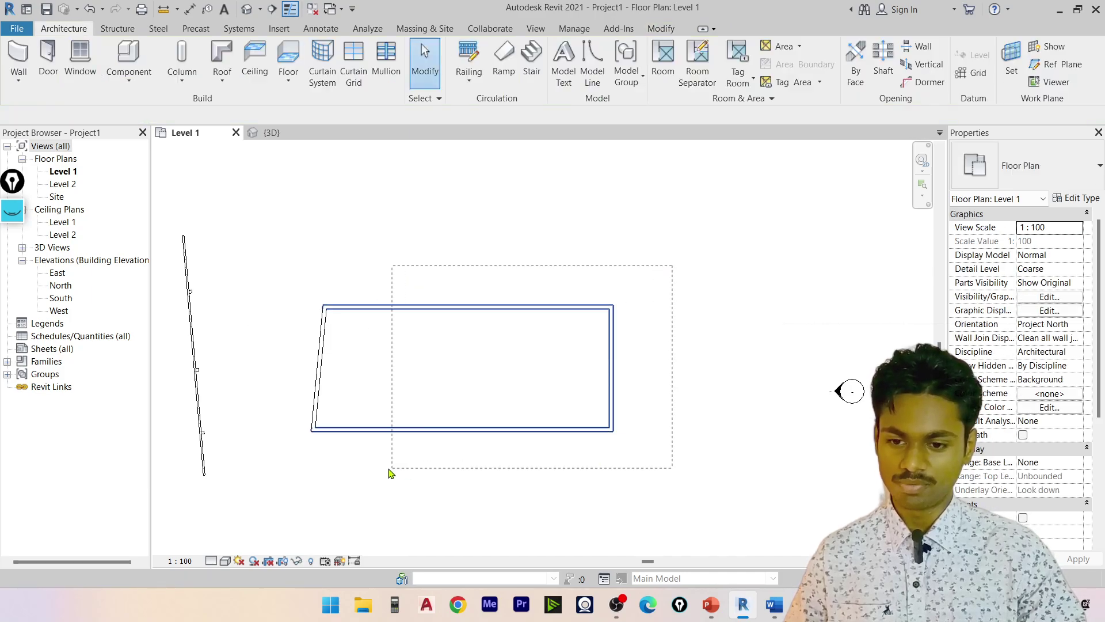
{"action": "left_click_drag", "start_coordinate": [300, 483], "coordinate": [297, 482]}
{"action": "key", "text": "Delete"}
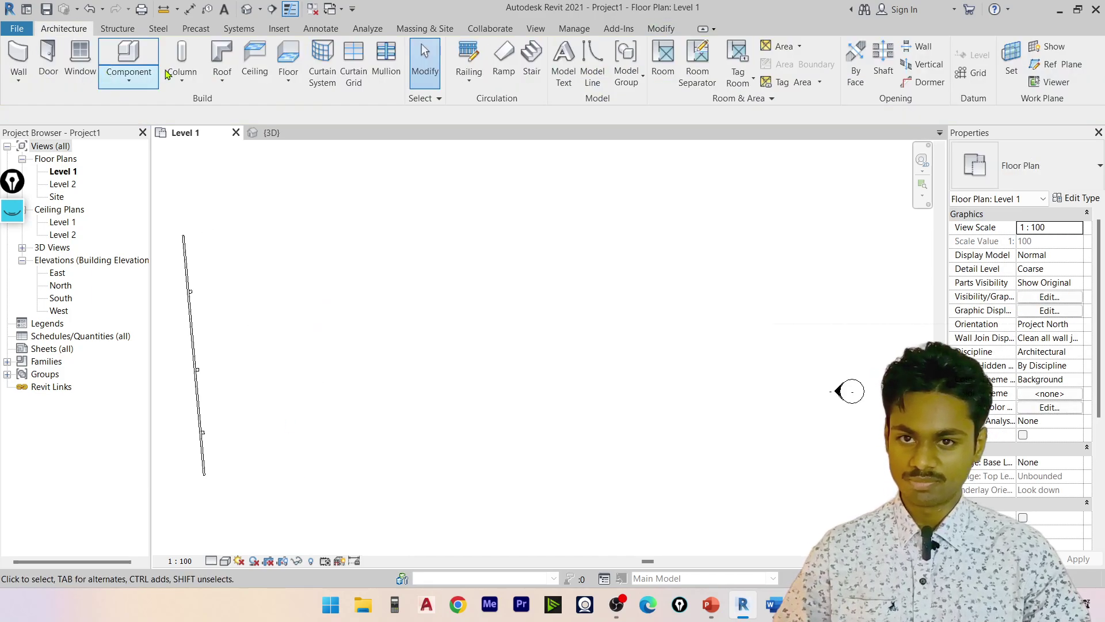
{"action": "left_click", "coordinate": [271, 133]}
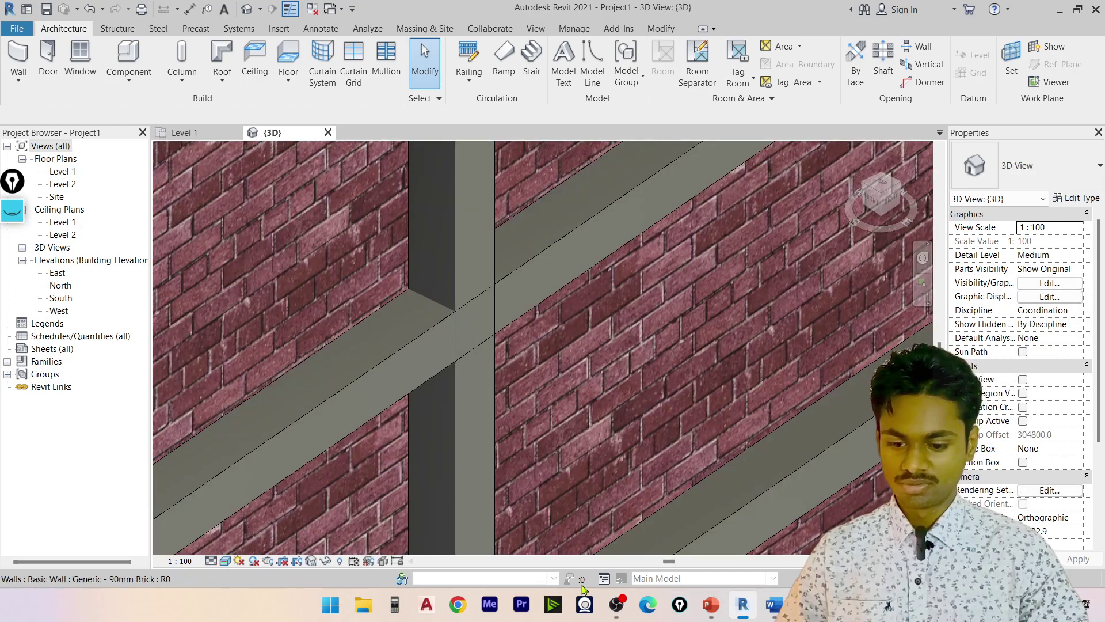
Switch to PowerPoint to view the Lecture 14 topics as a slide show, and return to Revit
{"action": "left_click", "coordinate": [713, 605]}
{"action": "key", "text": "F5"}
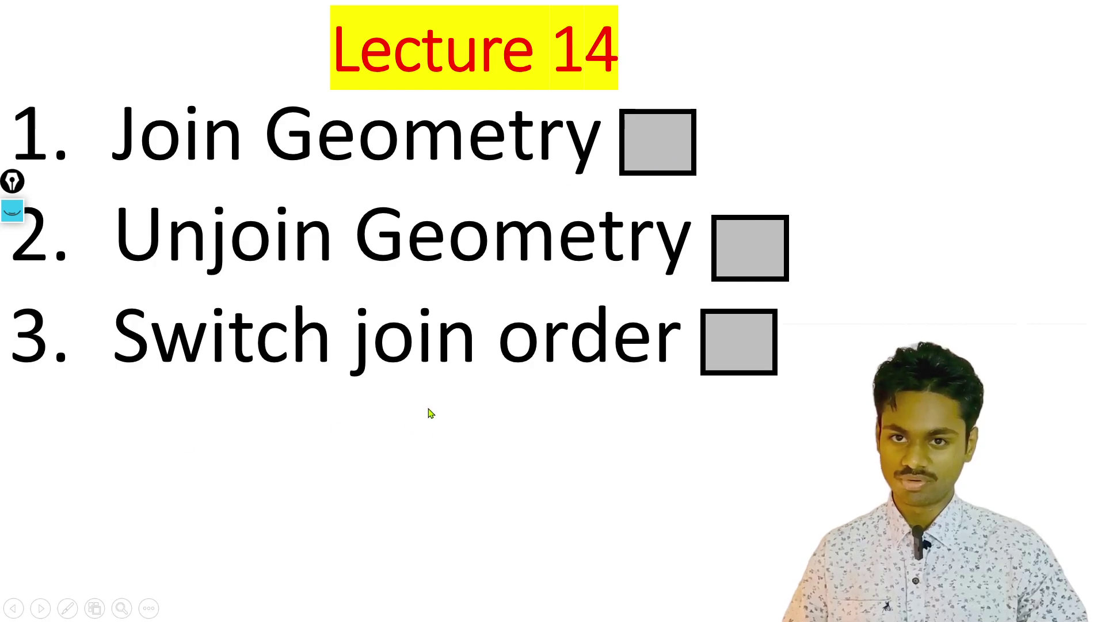
{"action": "key", "text": "alt+Tab"}
{"action": "key", "text": "alt+Tab"}
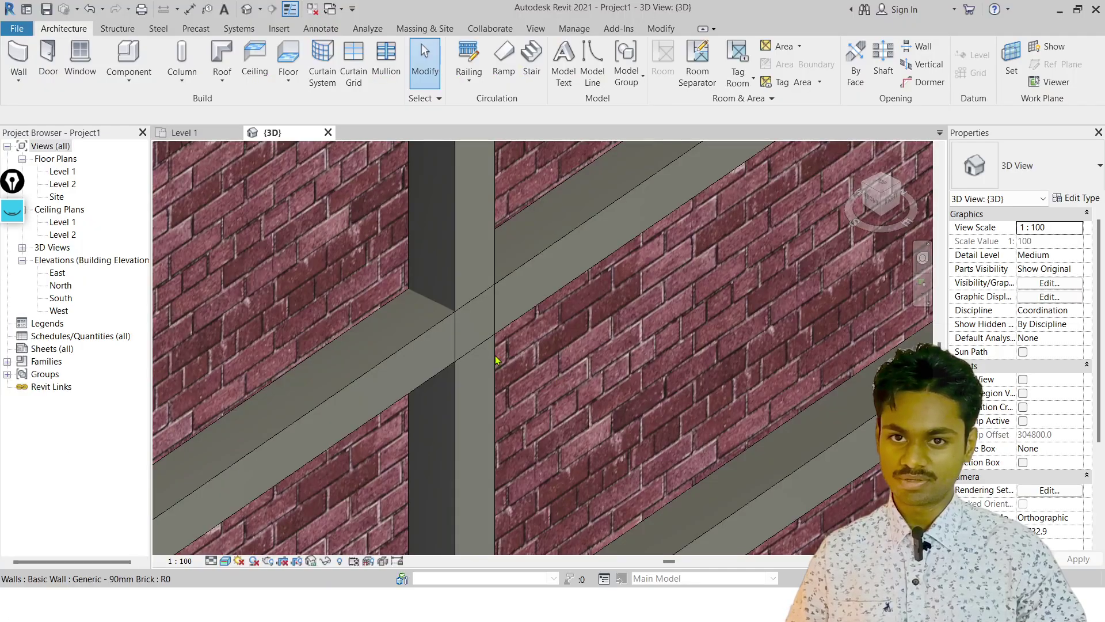
Examine the crossings of the horizontal and vertical cornice sweeps along the brick wall
{"action": "scroll", "coordinate": [583, 395], "scroll_direction": "down", "scroll_amount": 4}
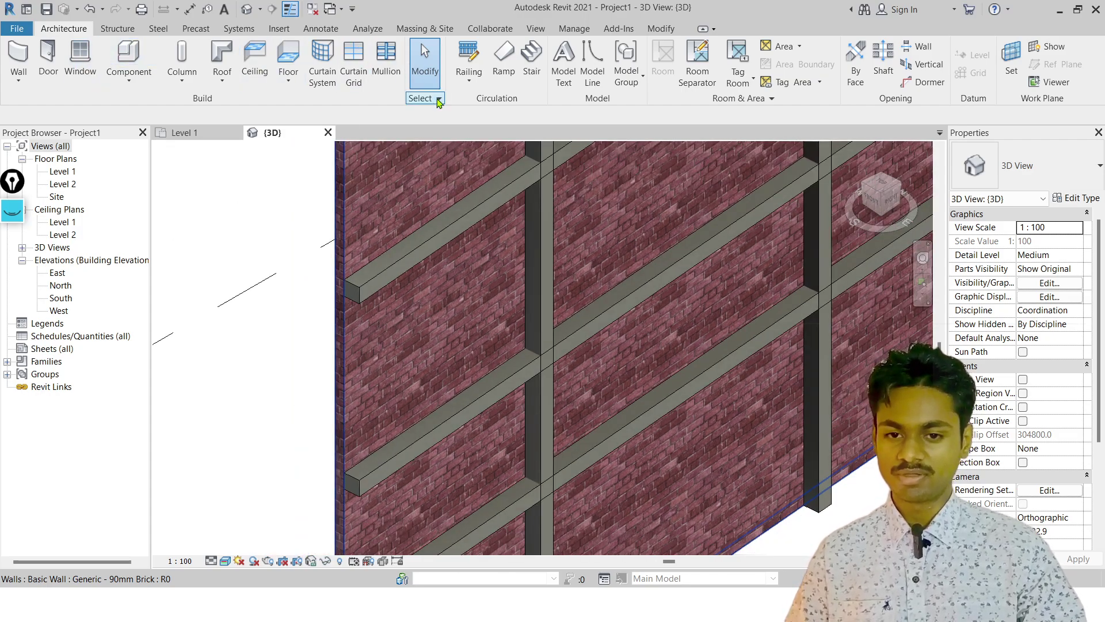
{"action": "middle_click_drag", "start_coordinate": [567, 180], "coordinate": [387, 287]}
{"action": "scroll", "coordinate": [387, 288], "scroll_direction": "down", "scroll_amount": 2}
{"action": "left_click", "coordinate": [388, 286]}
{"action": "middle_click_drag", "start_coordinate": [425, 243], "coordinate": [483, 323]}
{"action": "key", "text": "Escape"}
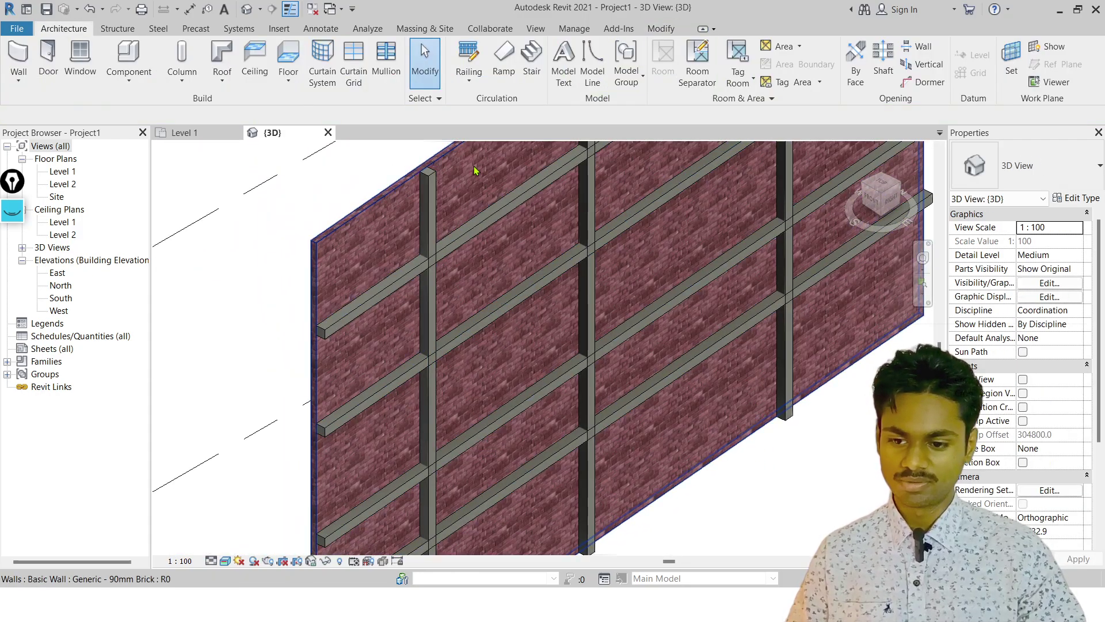
{"action": "middle_click_drag", "start_coordinate": [509, 204], "coordinate": [601, 148]}
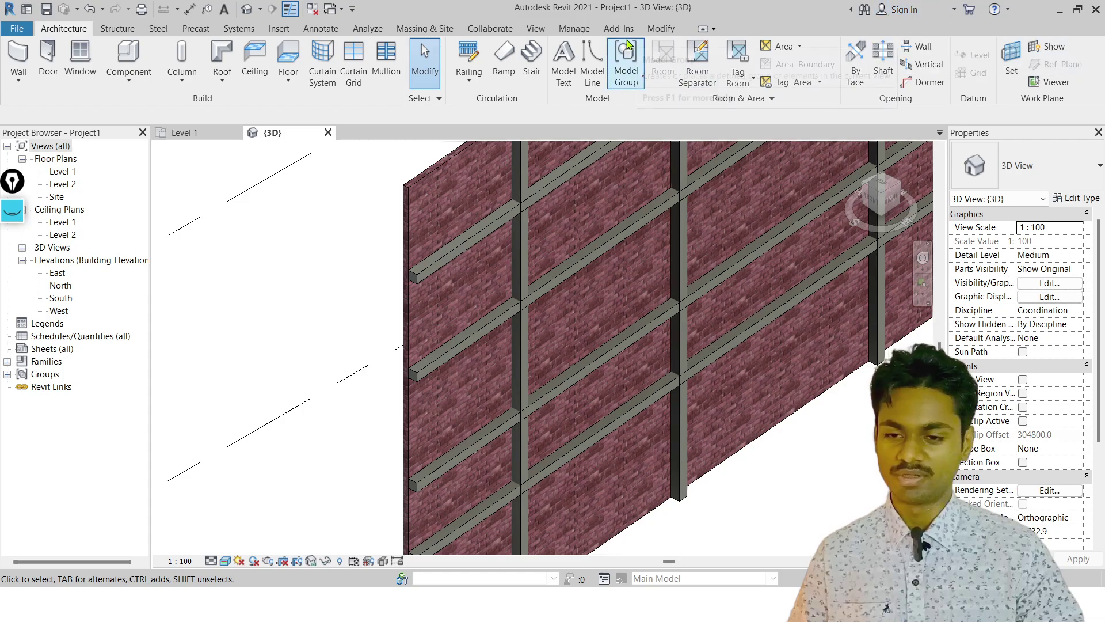
Join the lowest horizontal cornice sweep to the first vertical sweep near the wall's left end with Join Geometry
{"action": "left_click", "coordinate": [19, 81]}
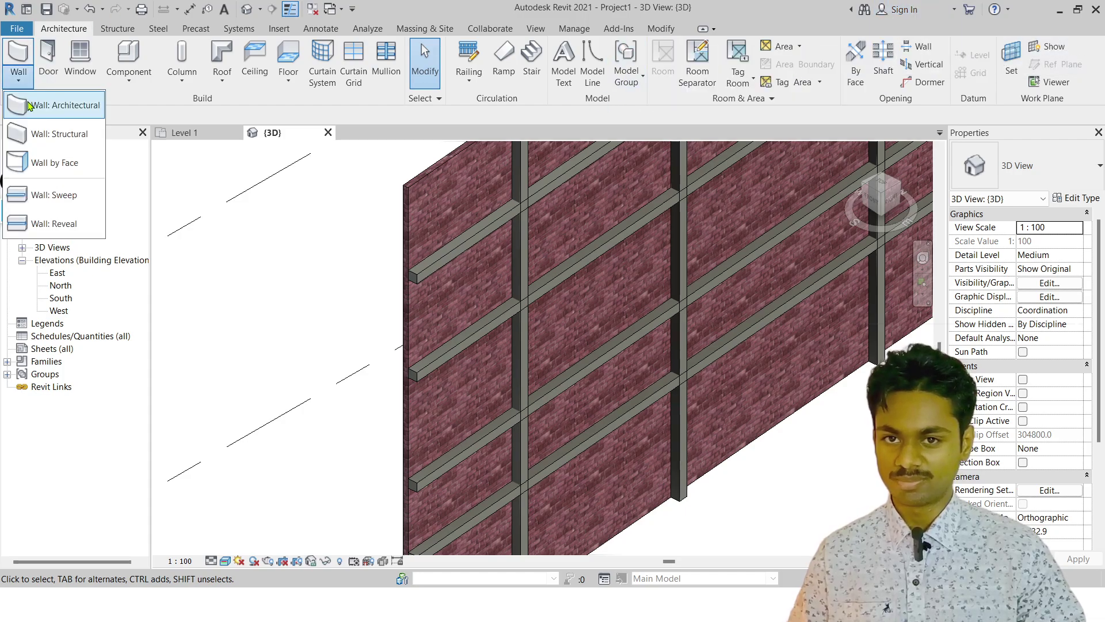
{"action": "left_click", "coordinate": [50, 192]}
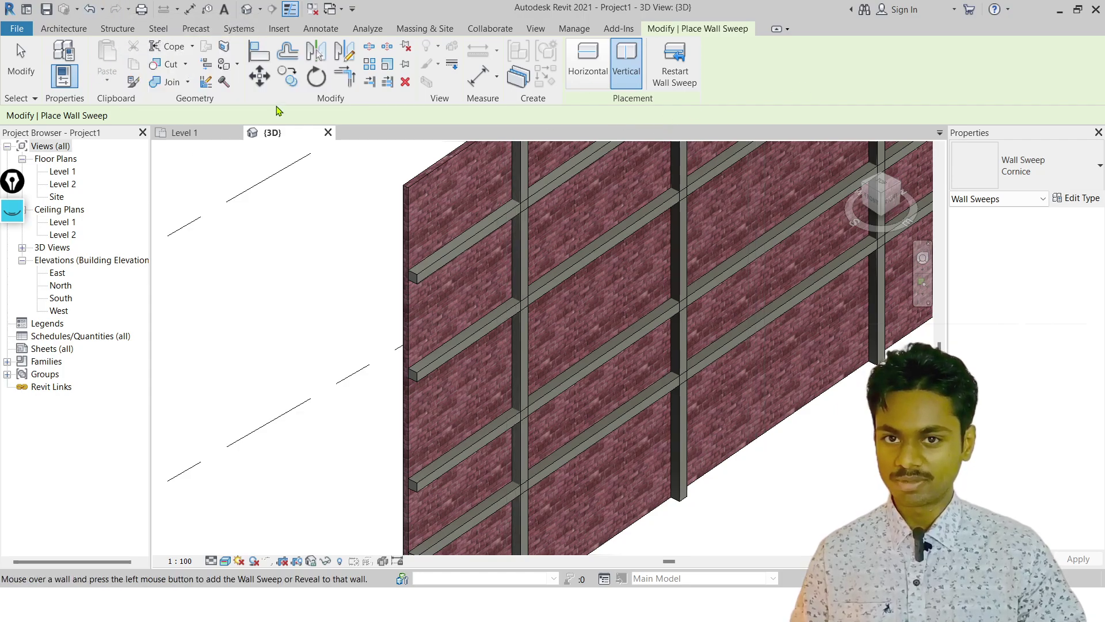
{"action": "left_click", "coordinate": [188, 84]}
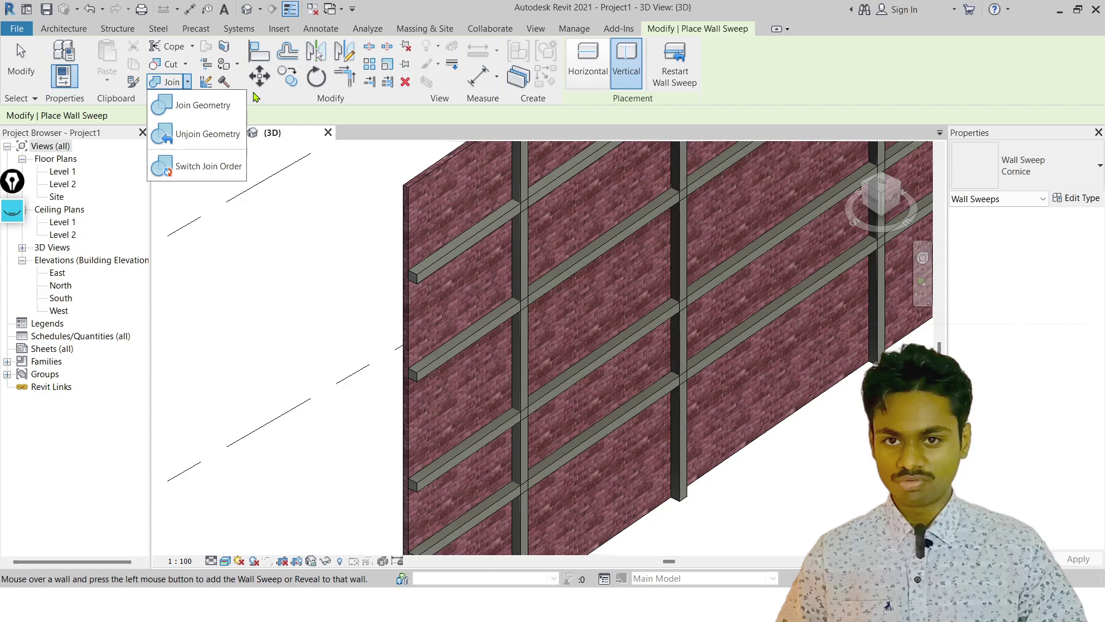
{"action": "left_click", "coordinate": [225, 108]}
{"action": "scroll", "coordinate": [521, 314], "scroll_direction": "up", "scroll_amount": 1}
{"action": "middle_click_drag", "start_coordinate": [521, 314], "coordinate": [427, 205]}
{"action": "scroll", "coordinate": [415, 429], "scroll_direction": "up", "scroll_amount": 1}
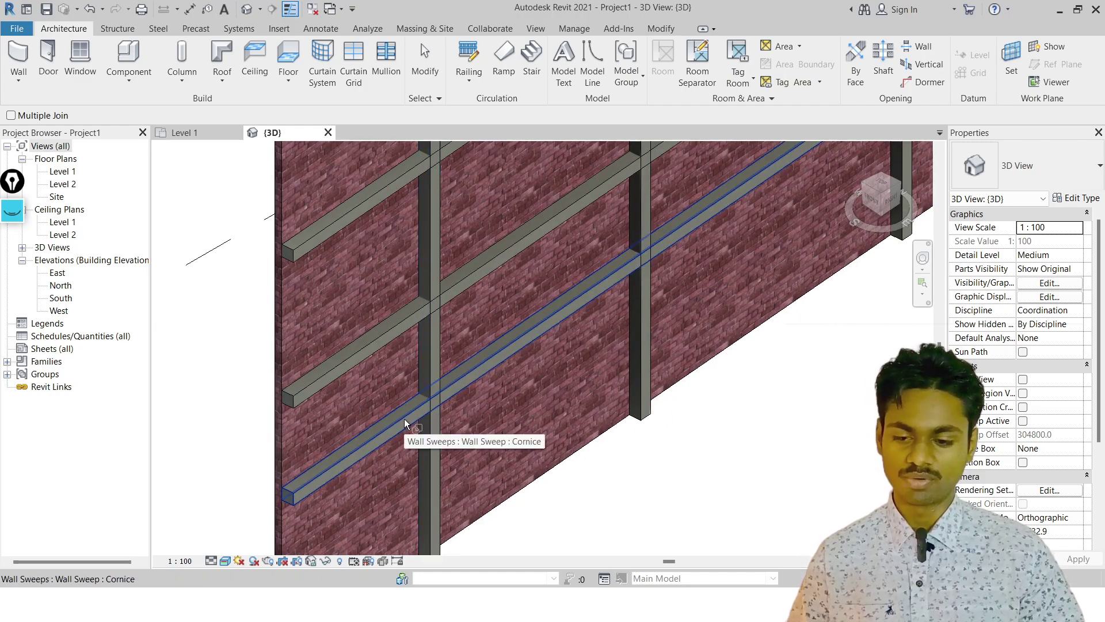
{"action": "scroll", "coordinate": [405, 423], "scroll_direction": "up", "scroll_amount": 3}
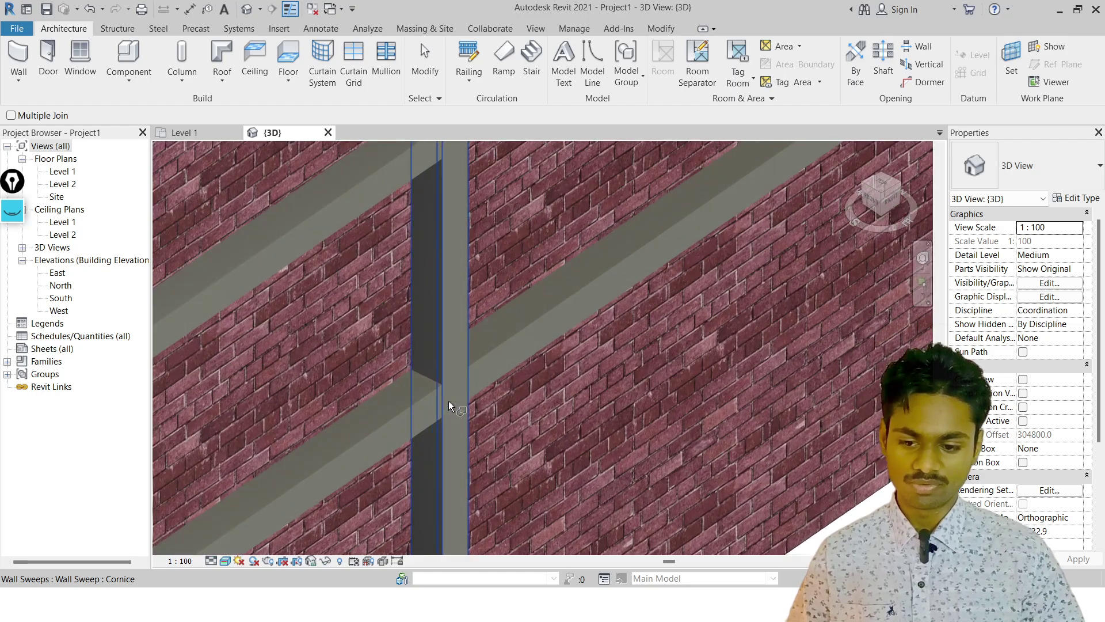
{"action": "scroll", "coordinate": [449, 406], "scroll_direction": "up", "scroll_amount": 1}
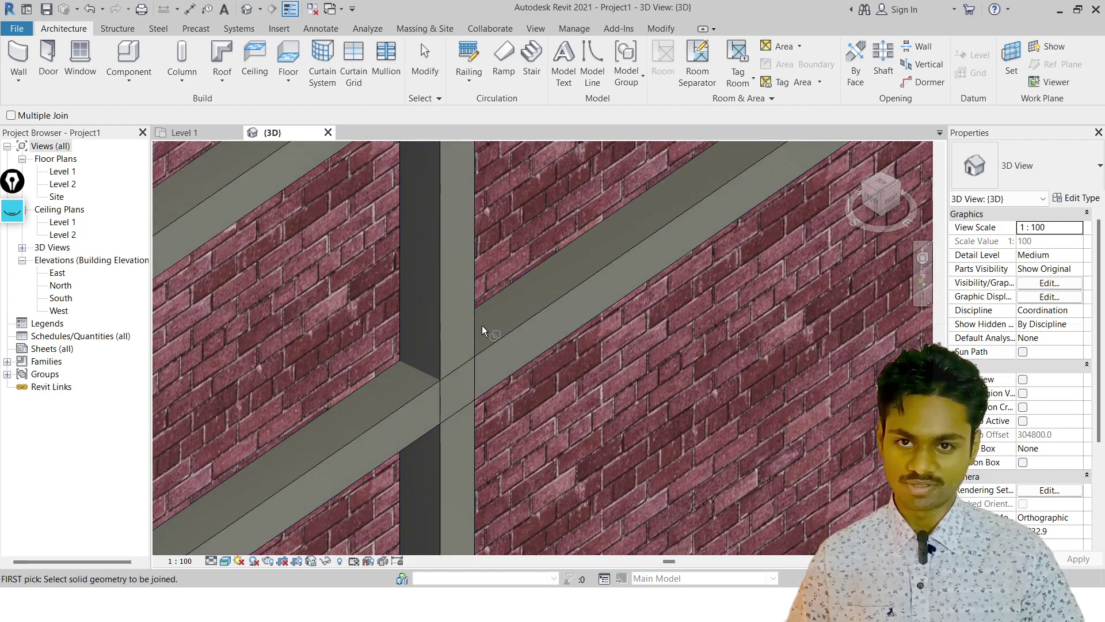
{"action": "scroll", "coordinate": [461, 400], "scroll_direction": "up", "scroll_amount": 2}
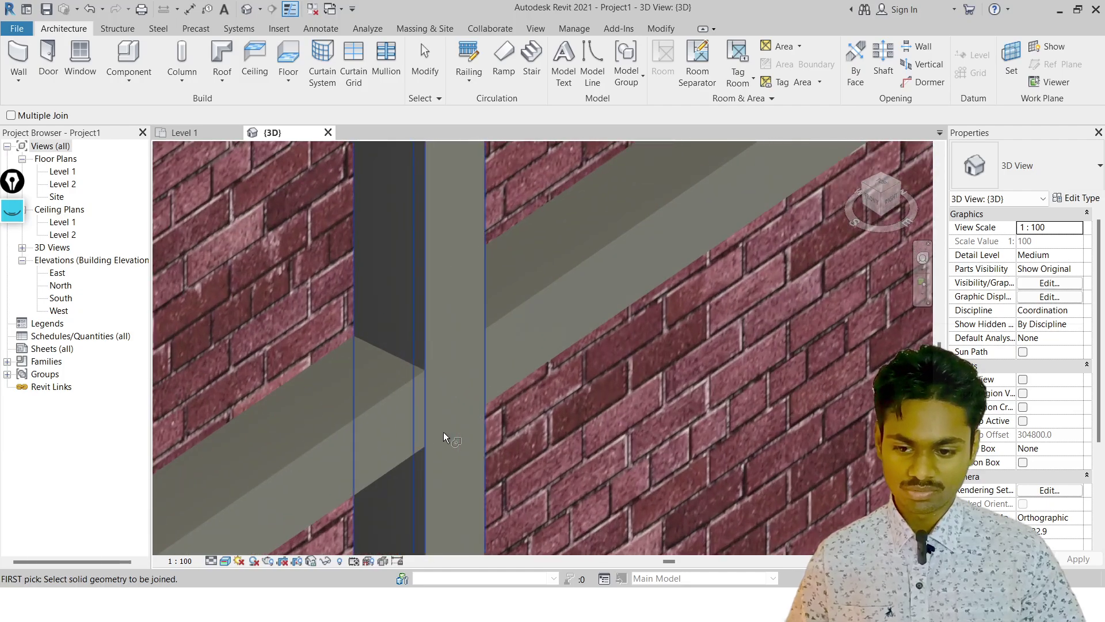
{"action": "scroll", "coordinate": [420, 356], "scroll_direction": "down", "scroll_amount": 3}
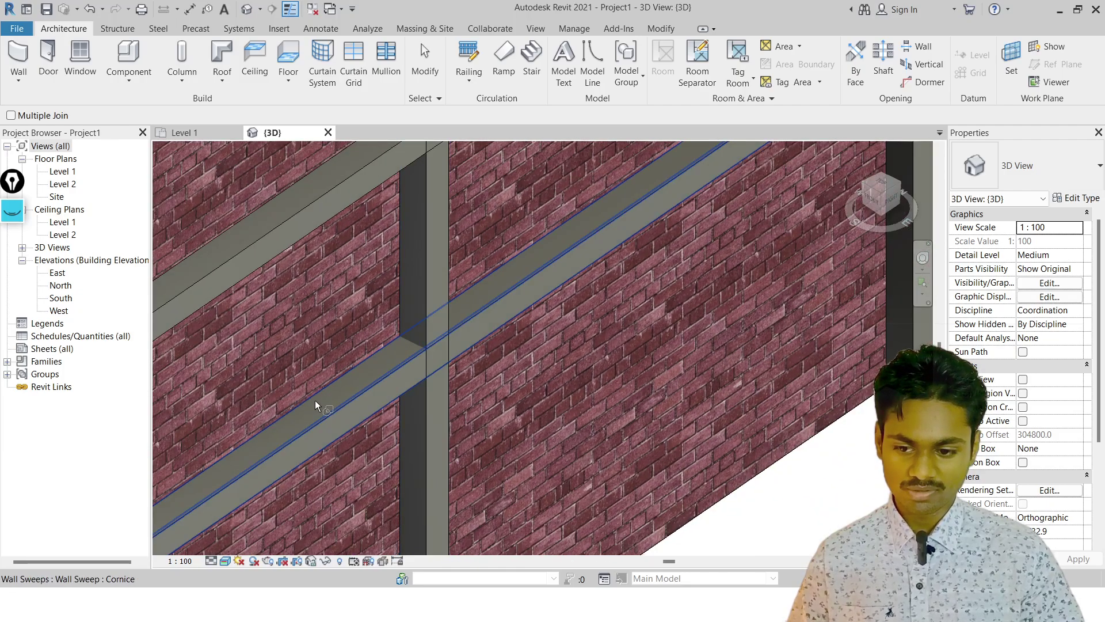
{"action": "left_click", "coordinate": [360, 428]}
{"action": "scroll", "coordinate": [360, 428], "scroll_direction": "down", "scroll_amount": 2}
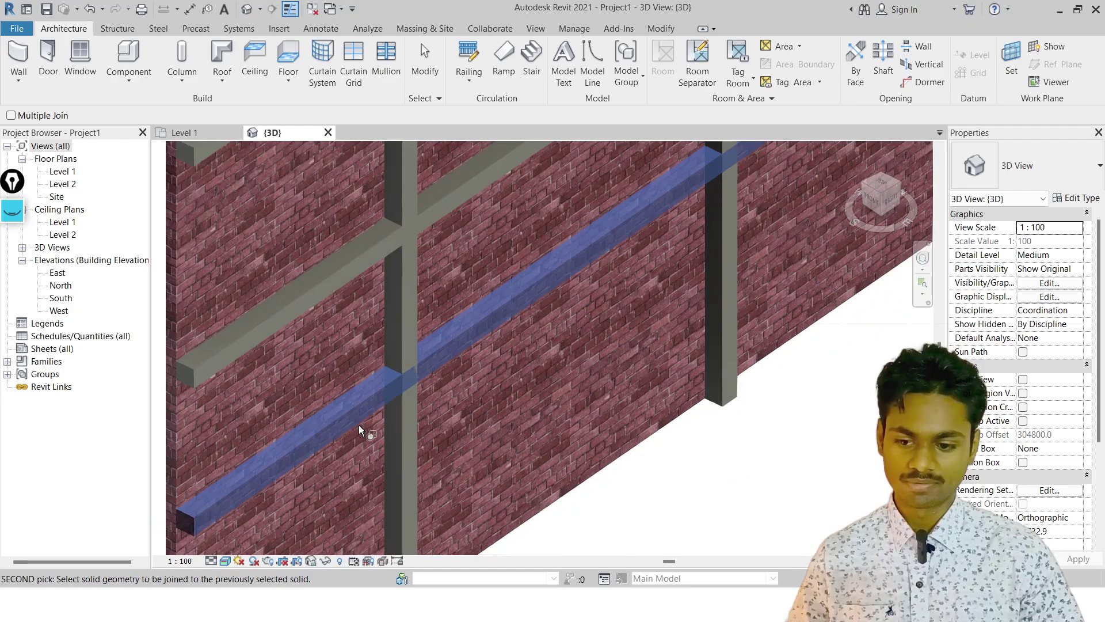
{"action": "left_click", "coordinate": [412, 335]}
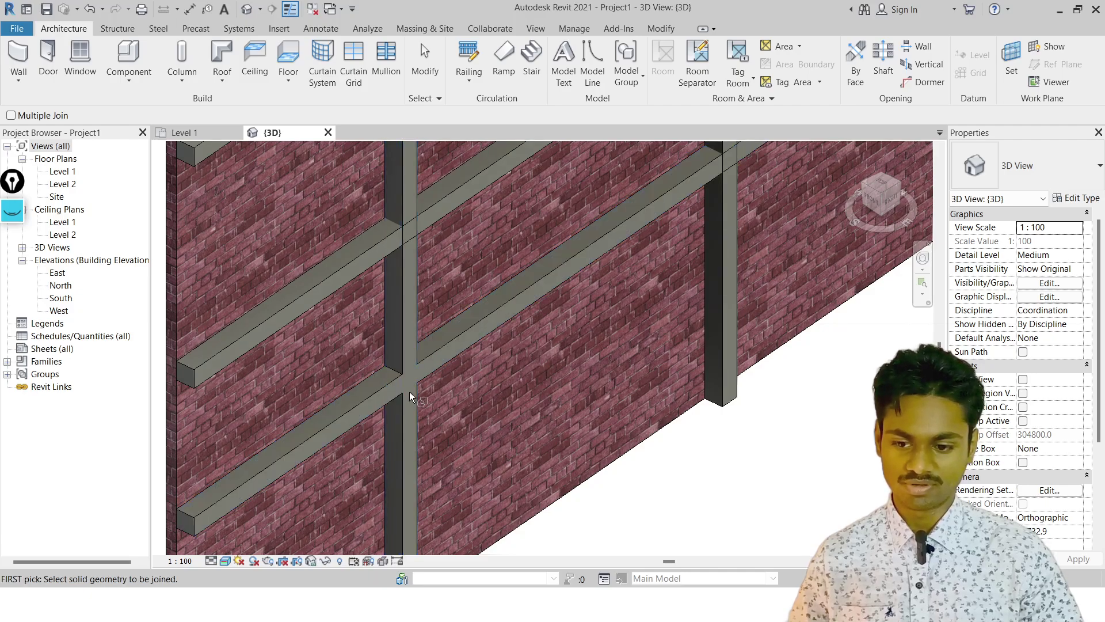
{"action": "key", "text": "Escape"}
{"action": "scroll", "coordinate": [412, 394], "scroll_direction": "up", "scroll_amount": 1}
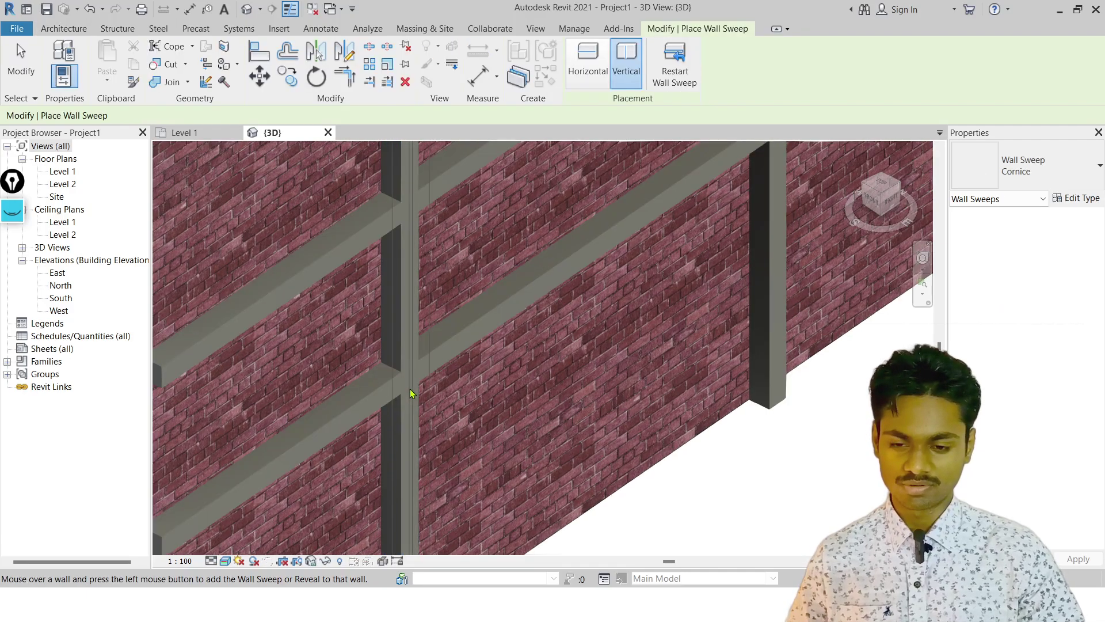
{"action": "key", "text": "Escape"}
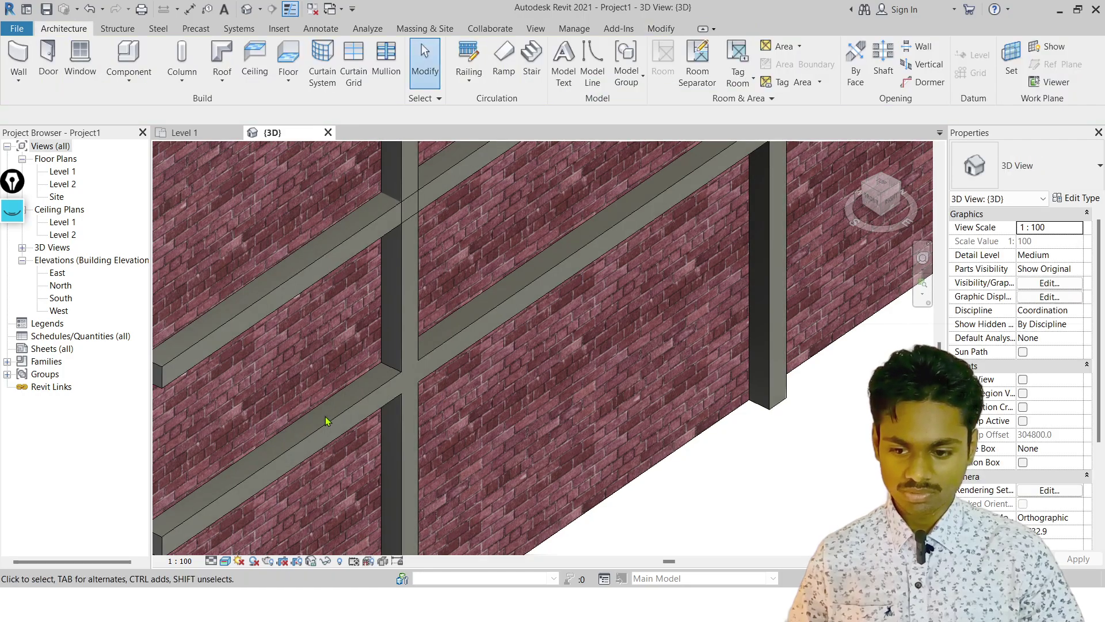
Select the joined horizontal sweep and examine its shape where it crosses the vertical sweep
{"action": "left_click", "coordinate": [333, 429]}
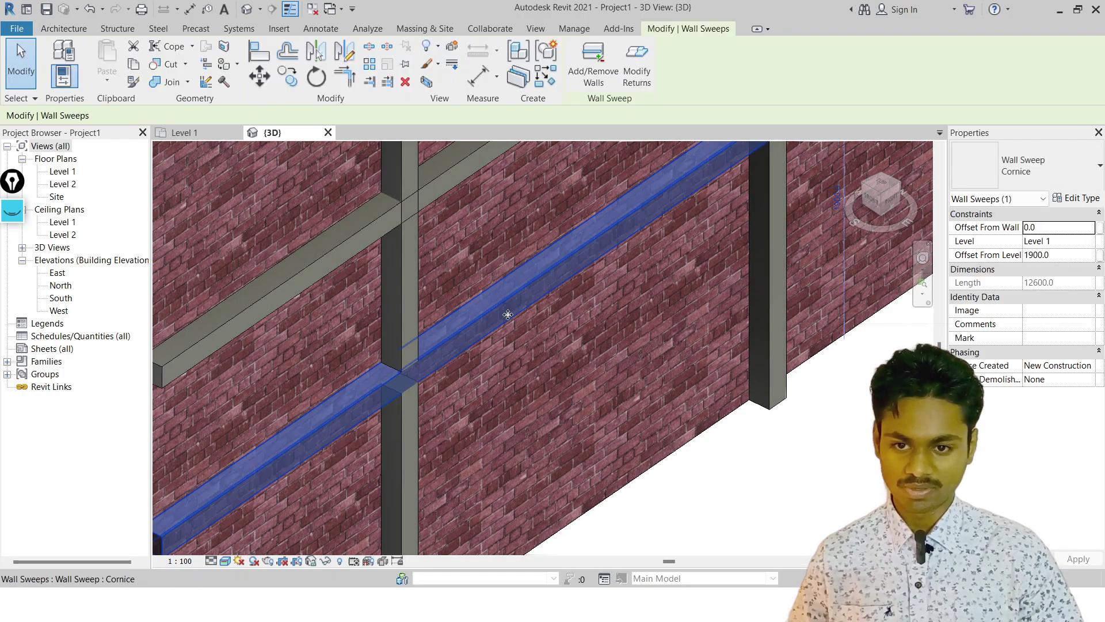
{"action": "middle_click_drag", "start_coordinate": [353, 403], "coordinate": [308, 356], "text": "shift"}
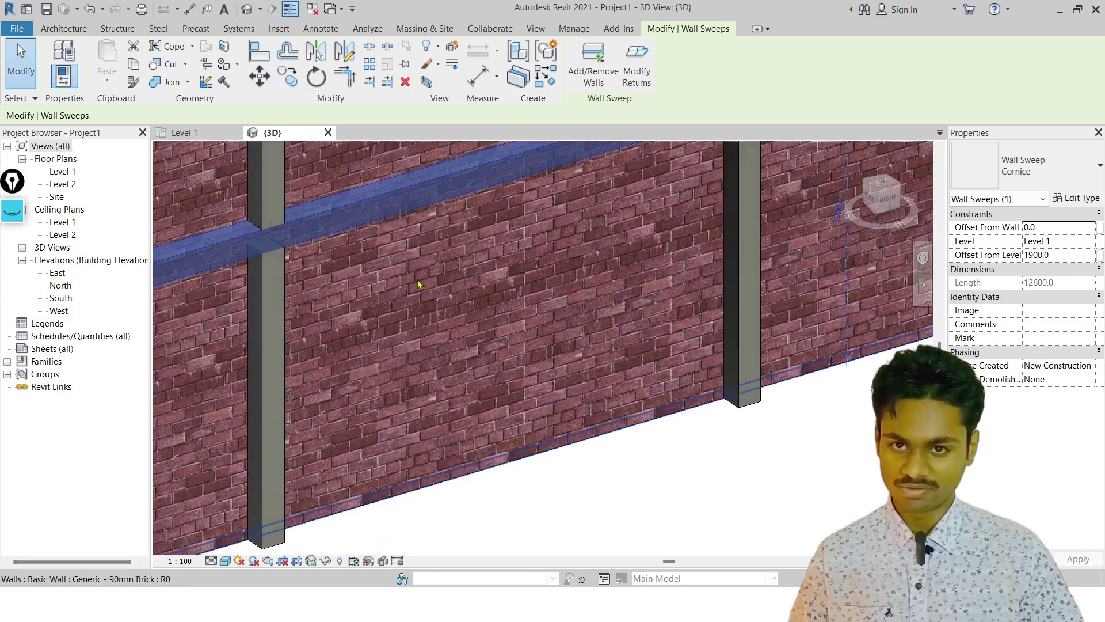
{"action": "middle_click_drag", "start_coordinate": [351, 236], "coordinate": [656, 252]}
{"action": "middle_click_drag", "start_coordinate": [656, 252], "coordinate": [479, 365]}
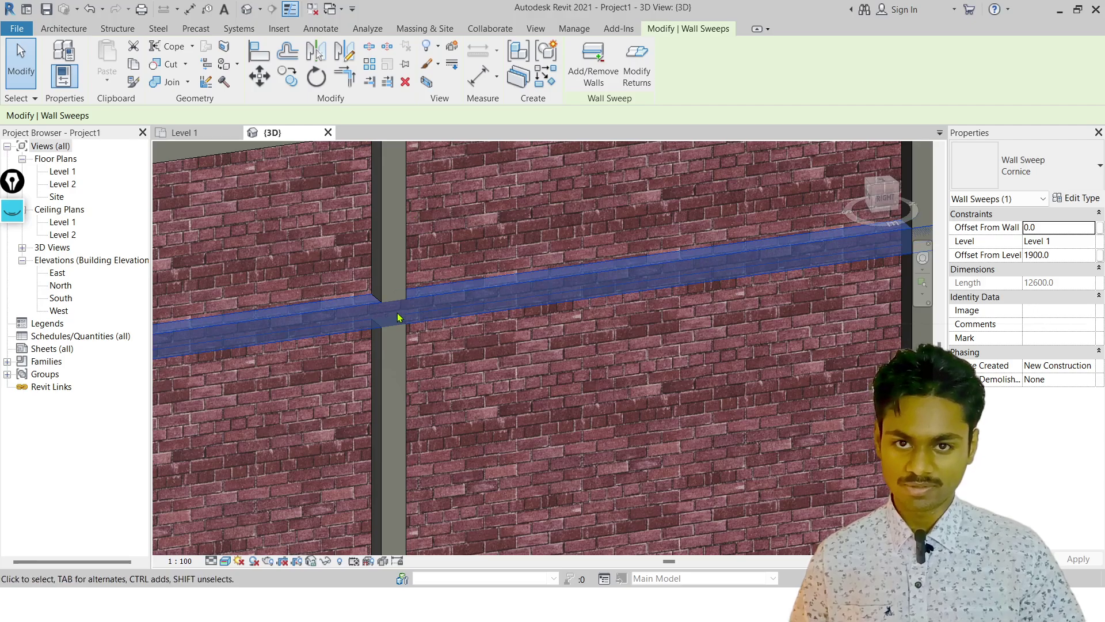
{"action": "key", "text": "Escape"}
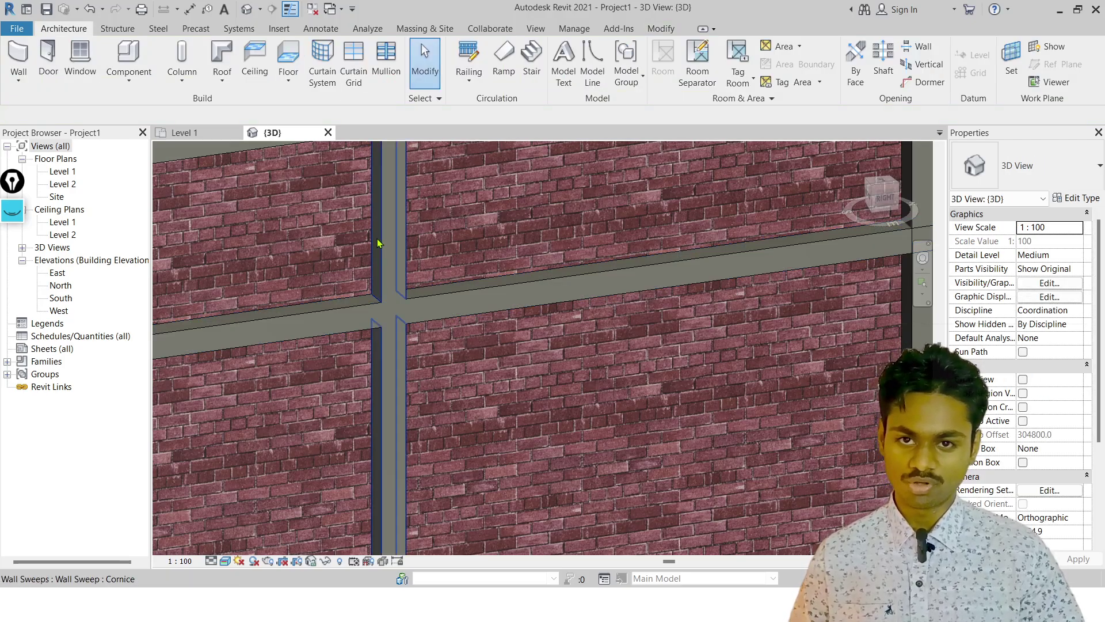
Select the joined vertical sweep and compare its geometry at the joined crossing with the unjoined crossings
{"action": "left_click", "coordinate": [378, 237]}
{"action": "middle_click_drag", "start_coordinate": [408, 327], "coordinate": [384, 285], "text": "shift"}
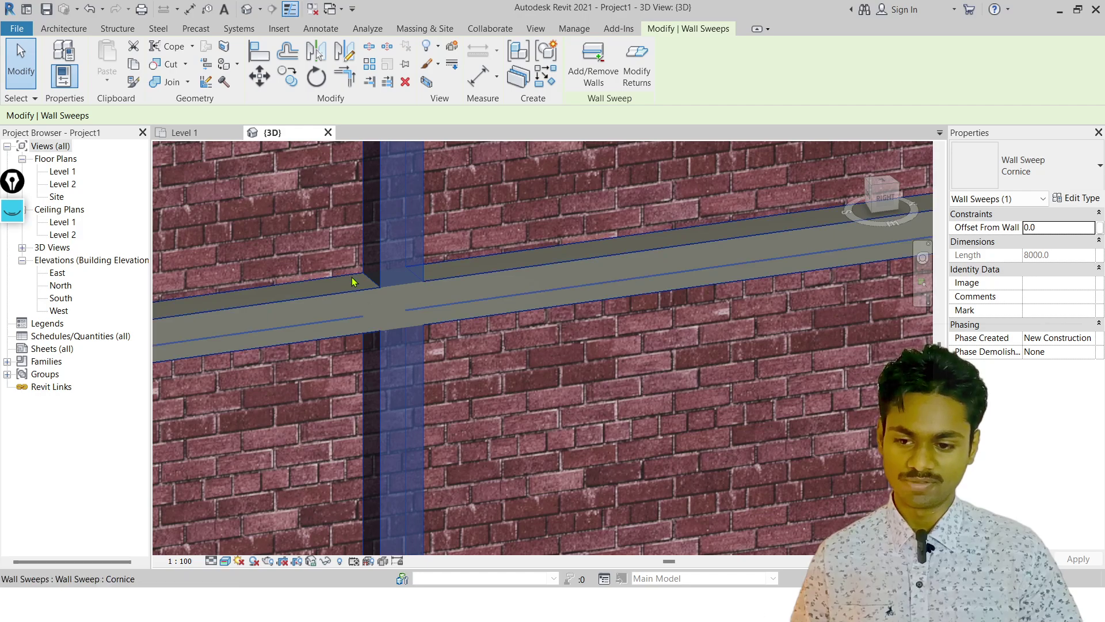
{"action": "scroll", "coordinate": [355, 277], "scroll_direction": "down", "scroll_amount": 3}
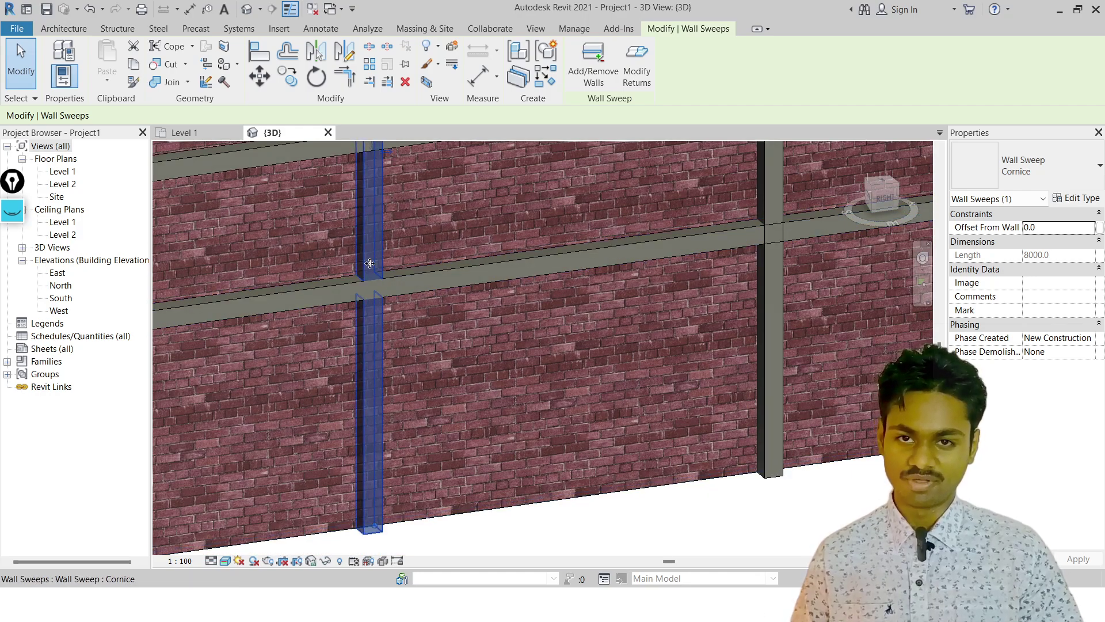
{"action": "middle_click_drag", "start_coordinate": [370, 264], "coordinate": [171, 353]}
{"action": "scroll", "coordinate": [294, 318], "scroll_direction": "down", "scroll_amount": 2}
{"action": "middle_click_drag", "start_coordinate": [294, 319], "coordinate": [329, 362]}
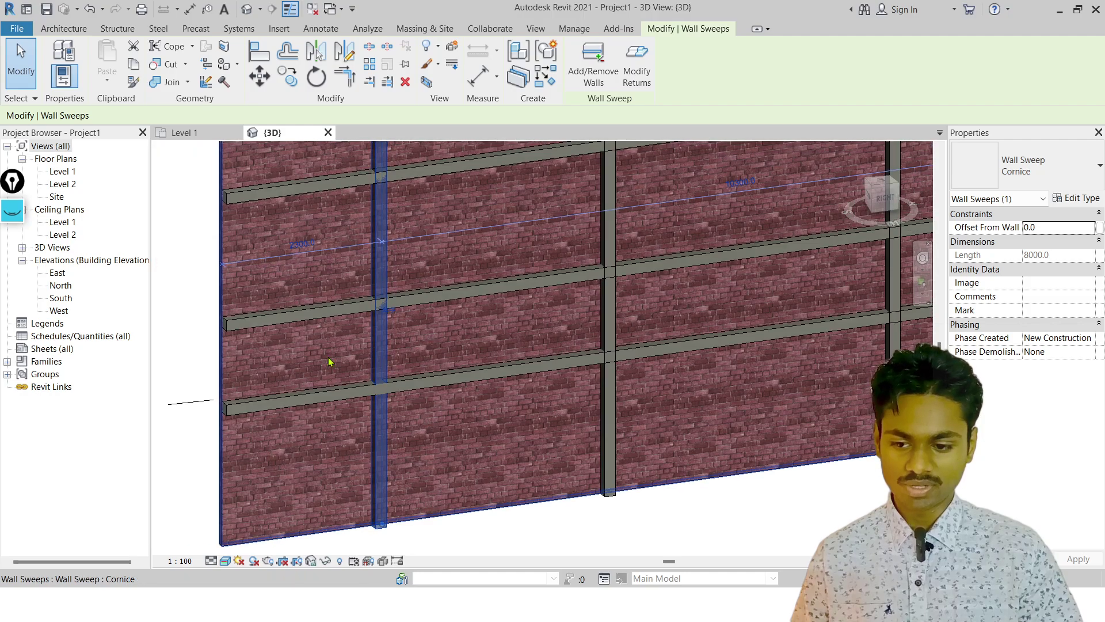
{"action": "scroll", "coordinate": [483, 320], "scroll_direction": "up", "scroll_amount": 4}
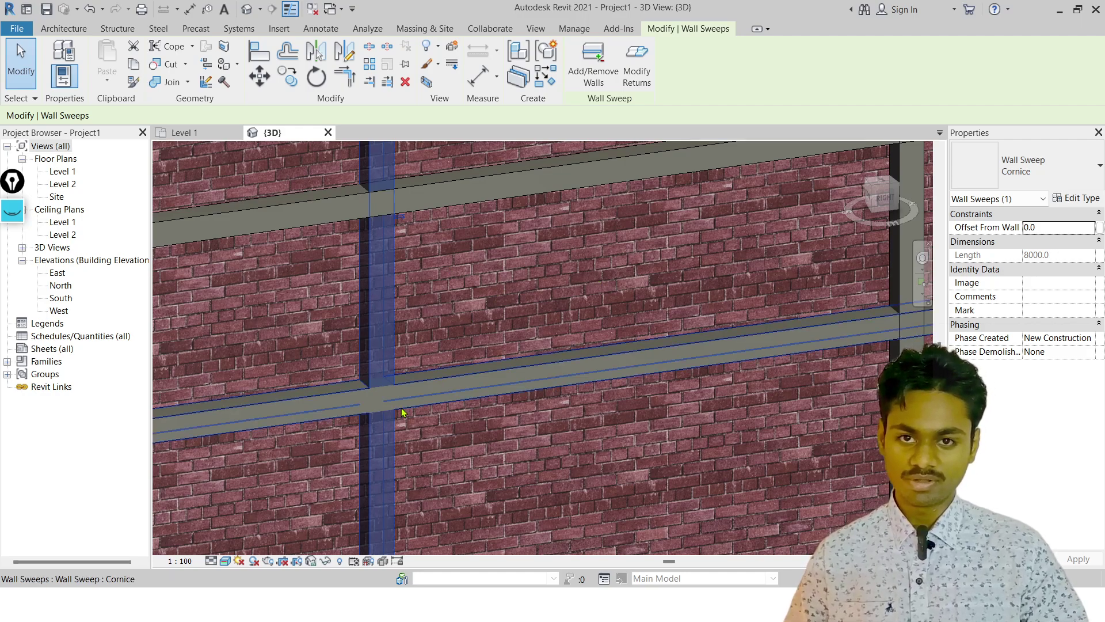
{"action": "scroll", "coordinate": [613, 310], "scroll_direction": "down", "scroll_amount": 3}
{"action": "middle_click_drag", "start_coordinate": [753, 261], "coordinate": [680, 322]}
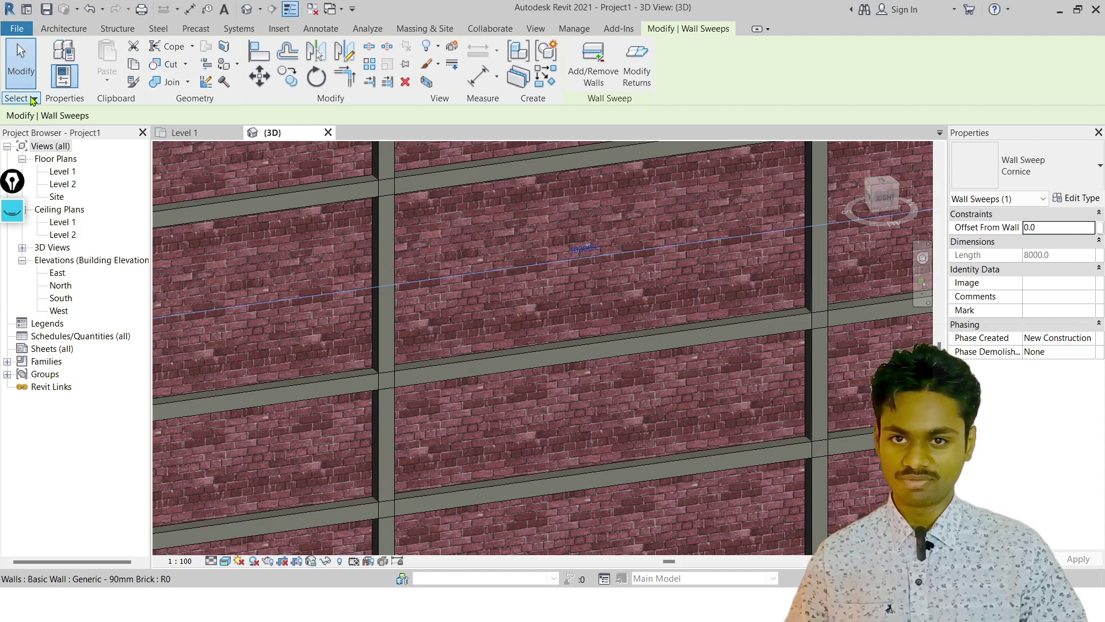
Join the middle vertical cornice sweep to the second-lowest horizontal sweep with Join Geometry
{"action": "left_click", "coordinate": [188, 82]}
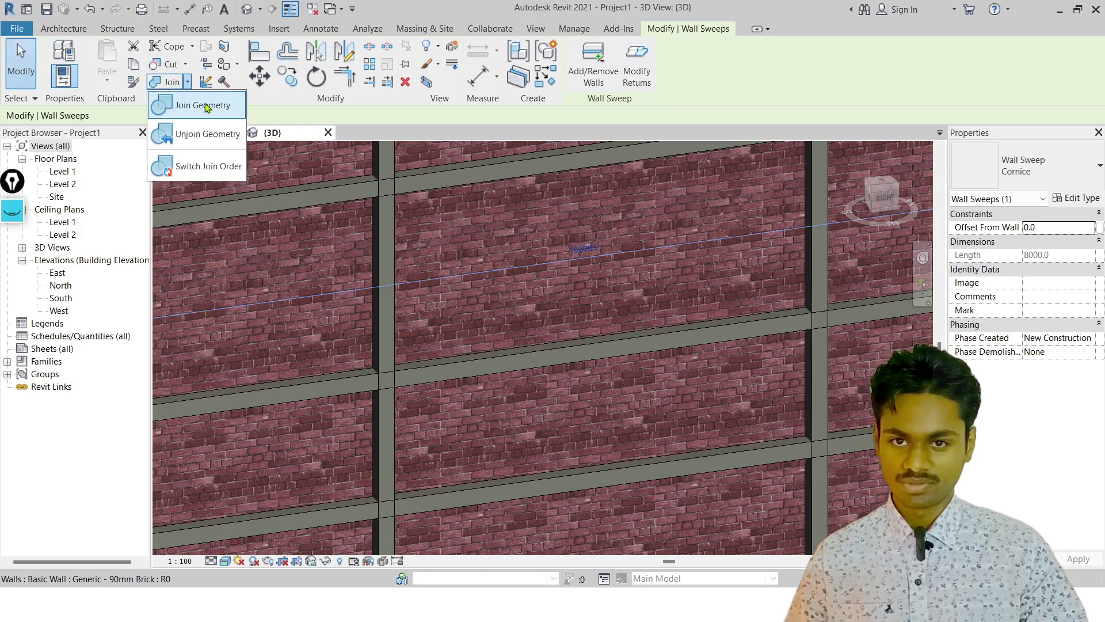
{"action": "left_click", "coordinate": [173, 106]}
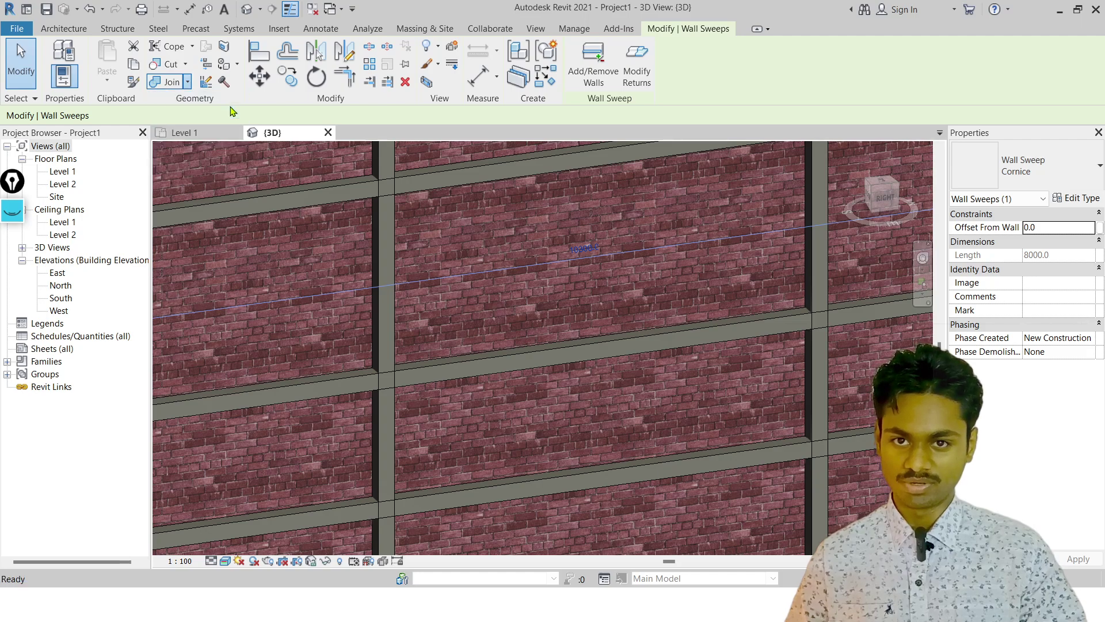
{"action": "left_click", "coordinate": [395, 314]}
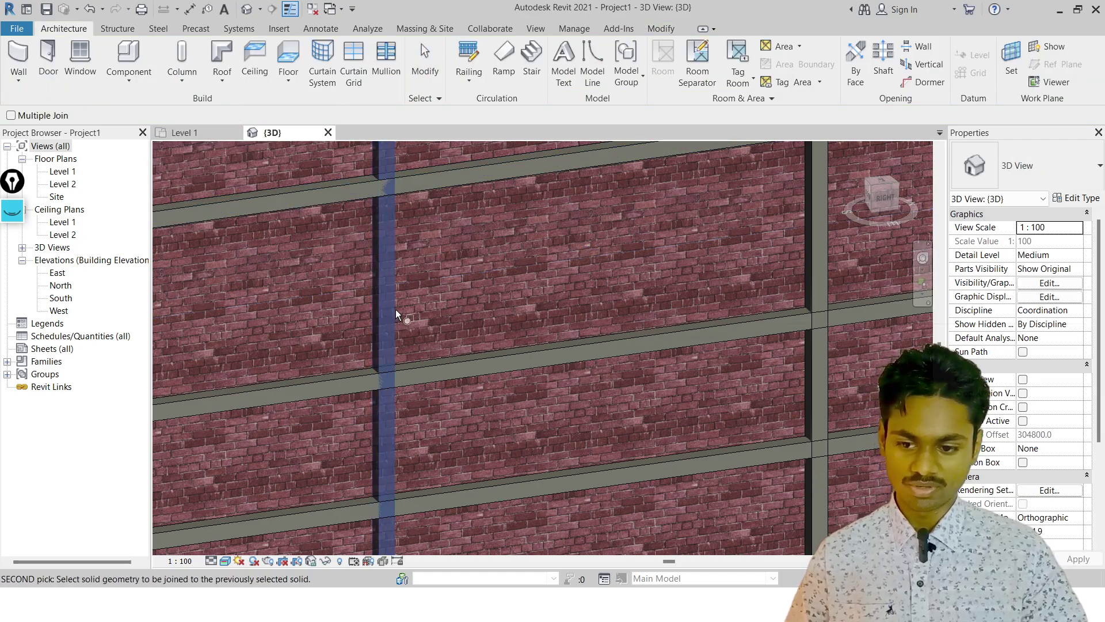
{"action": "left_click", "coordinate": [360, 387]}
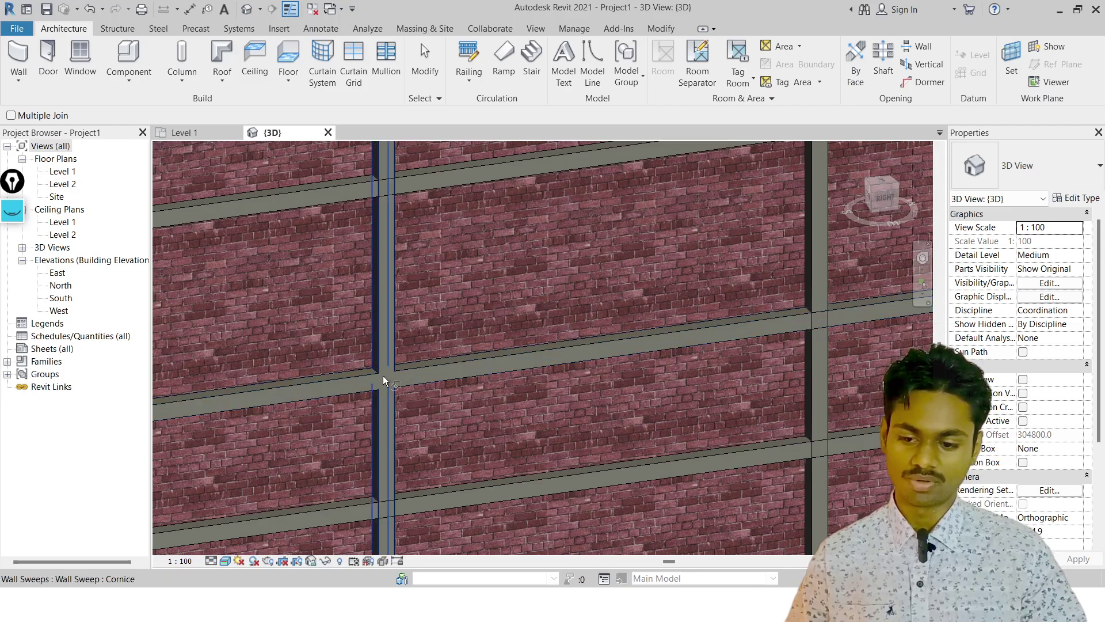
{"action": "key", "text": "Escape"}
Select the middle vertical sweep and the second-lowest horizontal sweep in turn to examine their geometry at the joined crossing
{"action": "scroll", "coordinate": [375, 377], "scroll_direction": "up", "scroll_amount": 5}
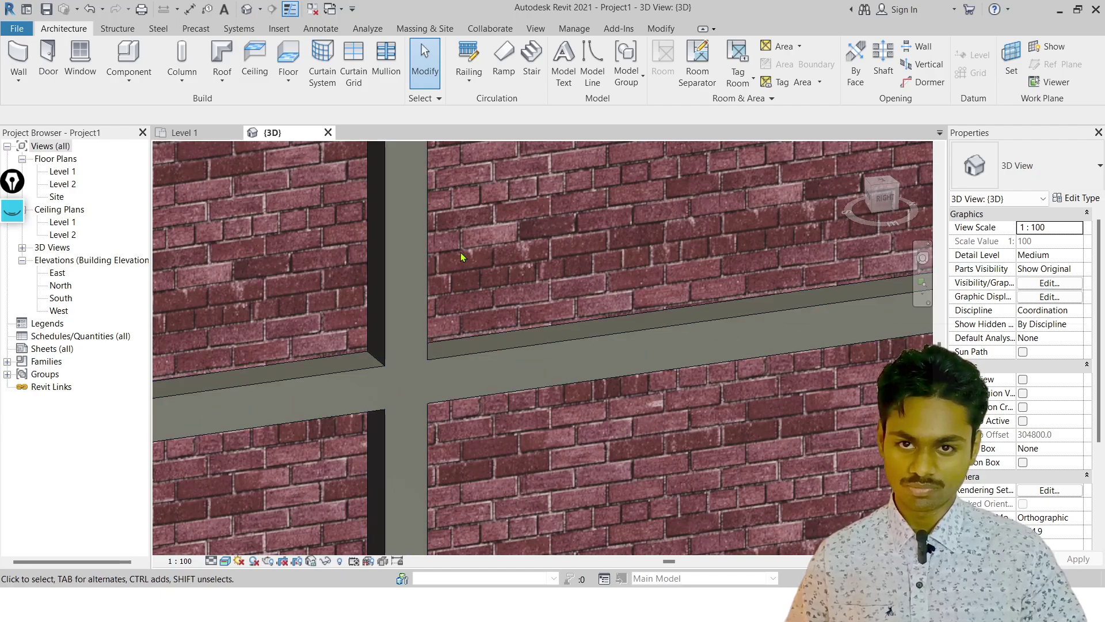
{"action": "left_click", "coordinate": [384, 254]}
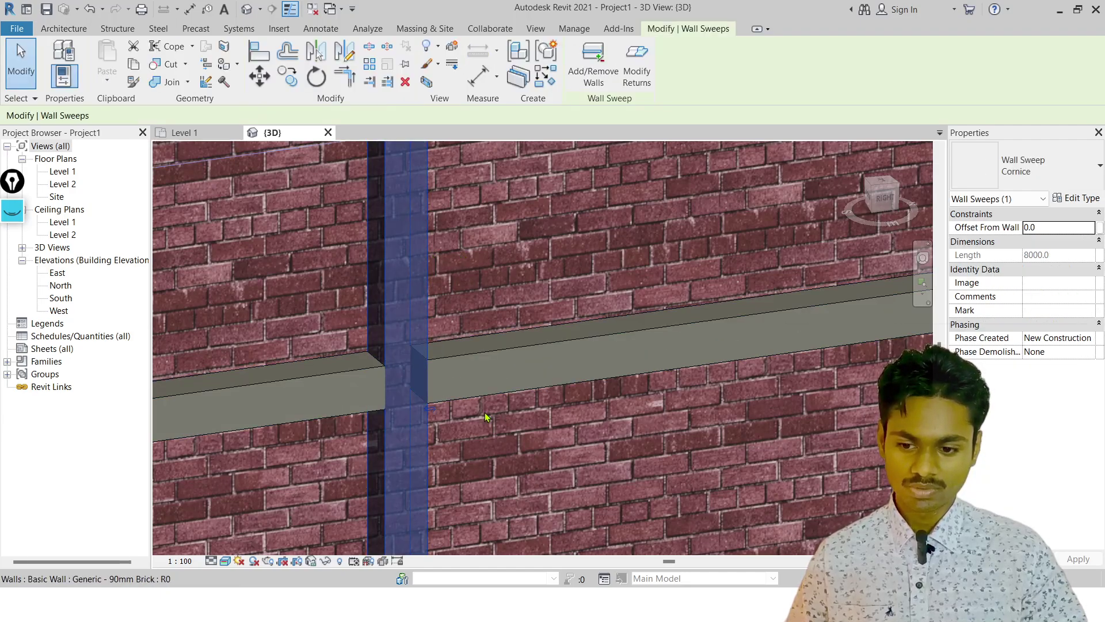
{"action": "left_click", "coordinate": [495, 354]}
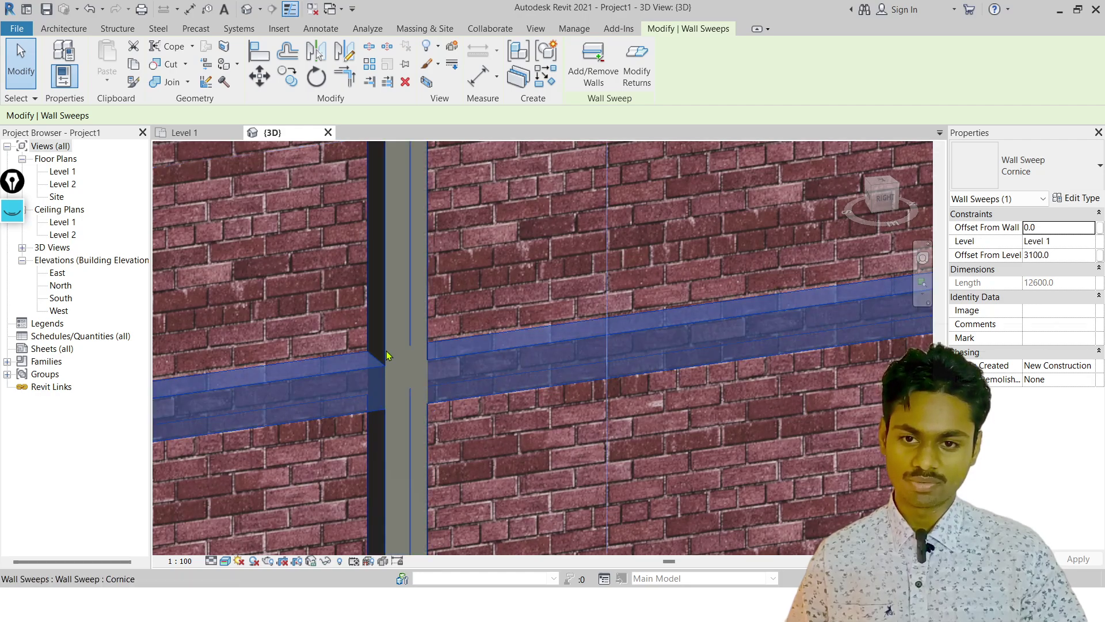
{"action": "key", "text": "Escape"}
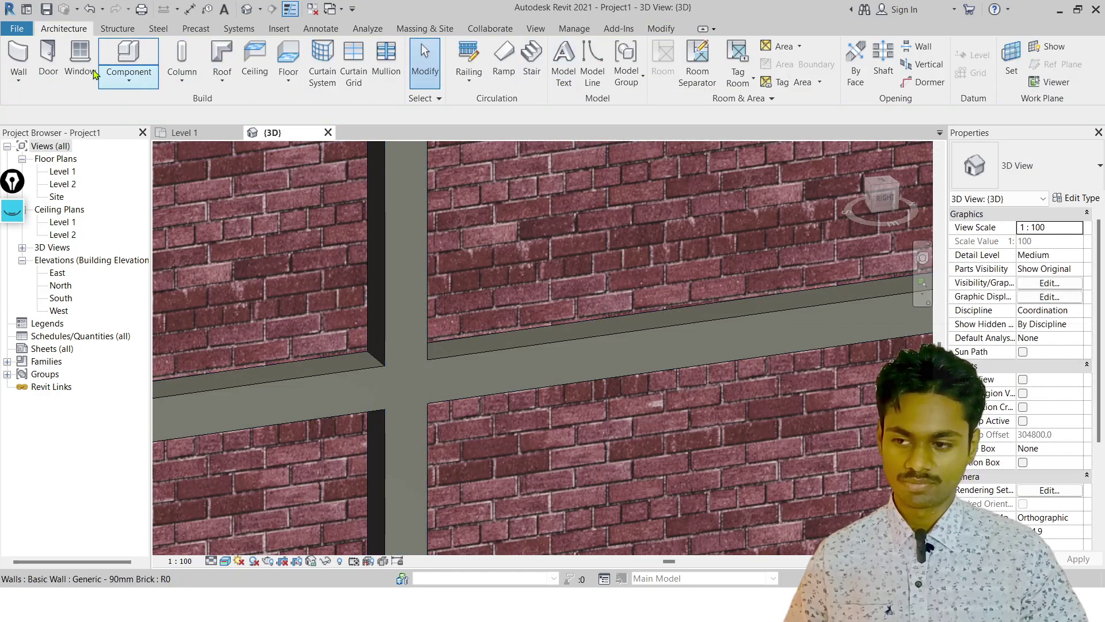
{"action": "left_click", "coordinate": [18, 81]}
{"action": "left_click", "coordinate": [58, 259]}
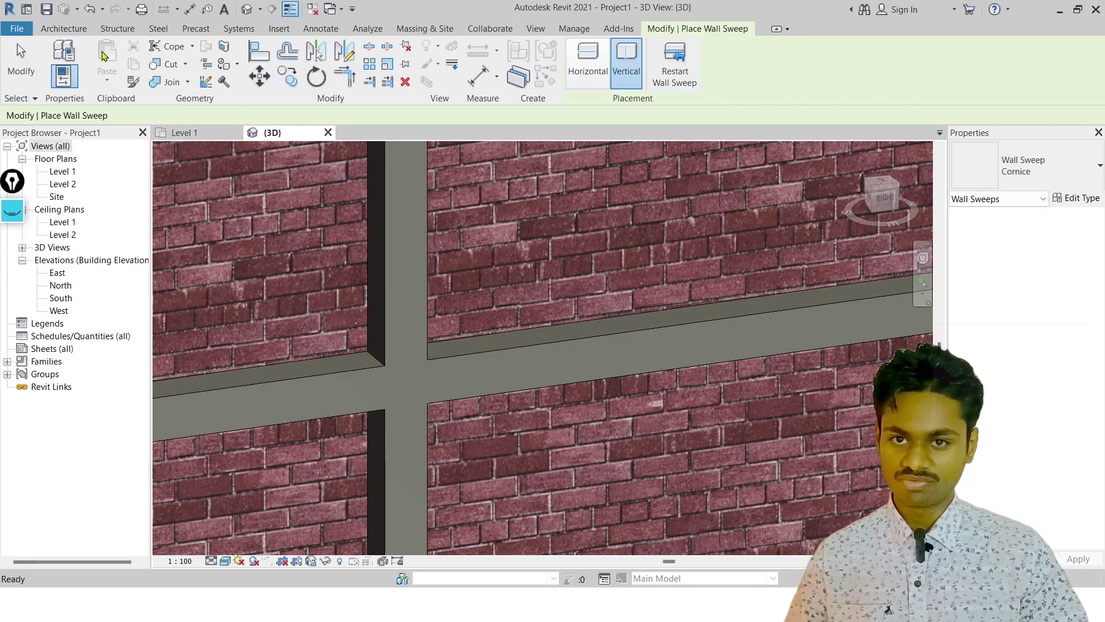
{"action": "key", "text": "Escape"}
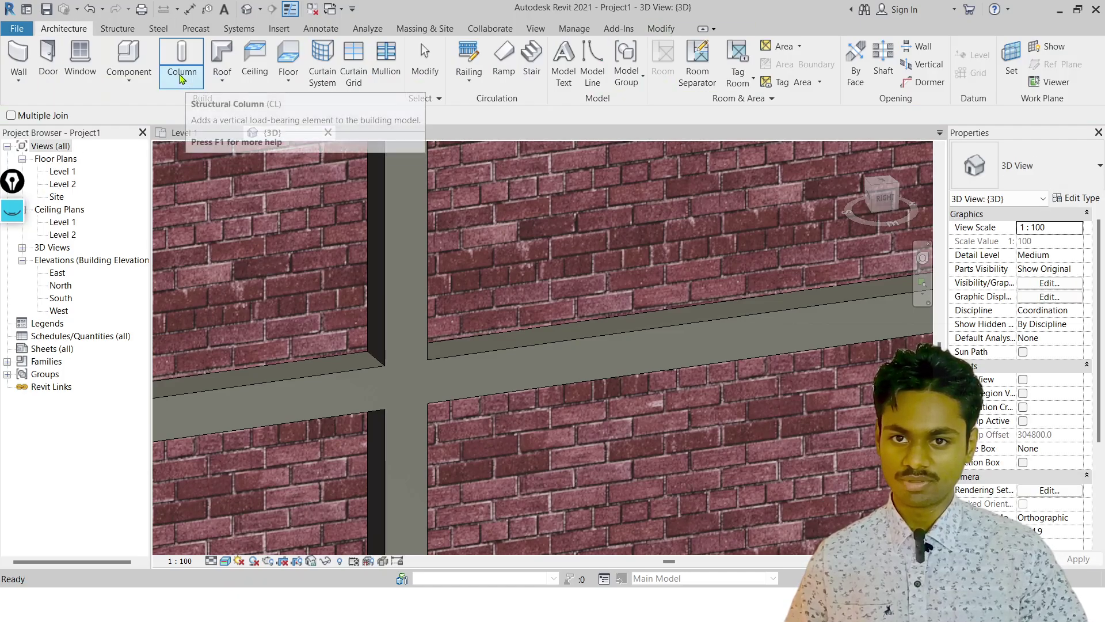
Join the second horizontal sweep from the wall's top to the middle vertical sweep with Join Geometry
{"action": "middle_click_drag", "start_coordinate": [415, 246], "coordinate": [358, 440]}
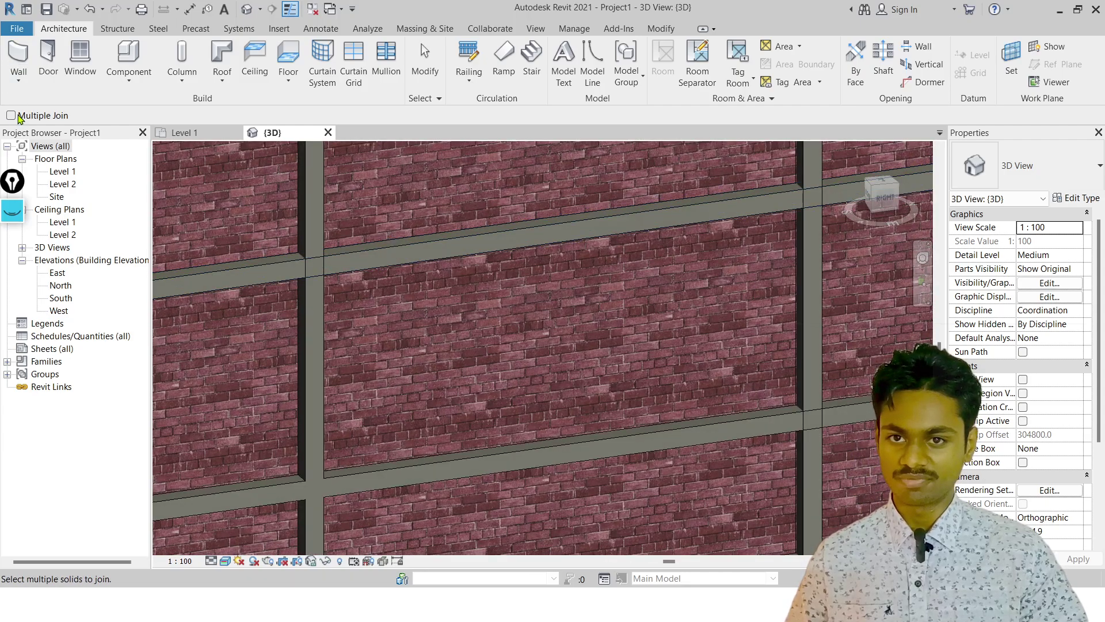
{"action": "left_click", "coordinate": [278, 278]}
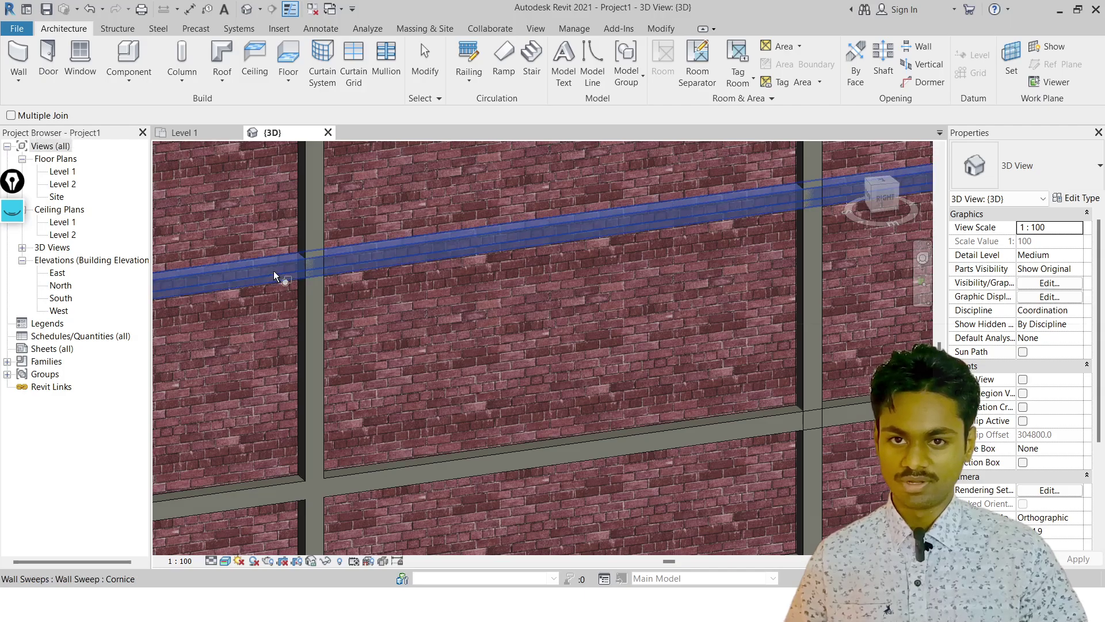
{"action": "left_click", "coordinate": [314, 216]}
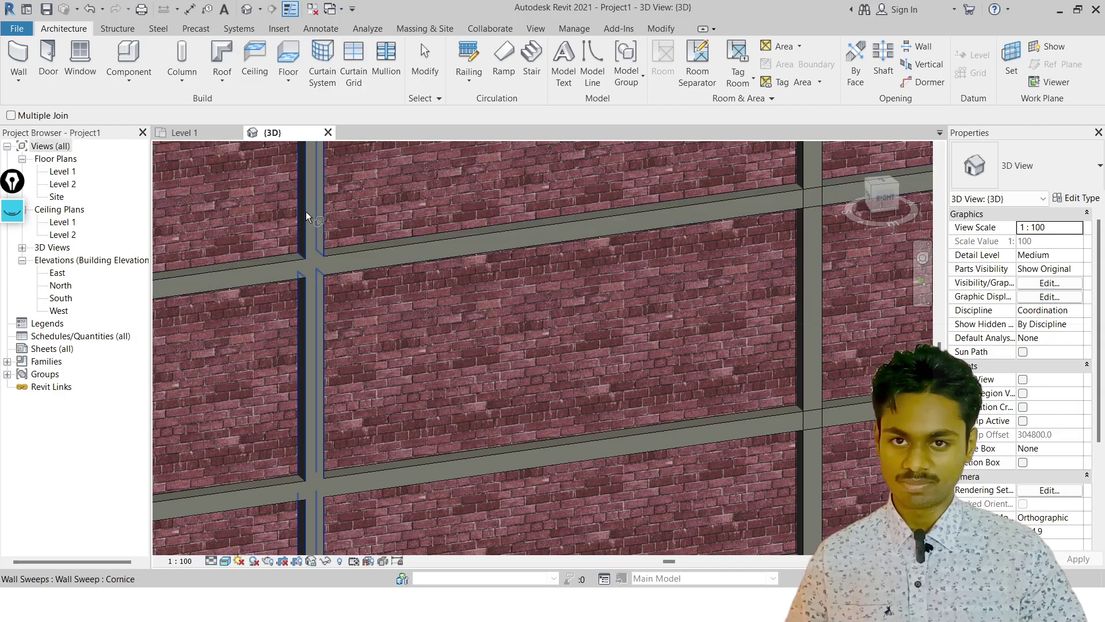
Join the second-lowest and lowest horizontal sweeps to the rightmost vertical sweep on the wall
{"action": "scroll", "coordinate": [564, 247], "scroll_direction": "down", "scroll_amount": 3}
{"action": "scroll", "coordinate": [483, 335], "scroll_direction": "up", "scroll_amount": 2}
{"action": "left_click", "coordinate": [525, 291]}
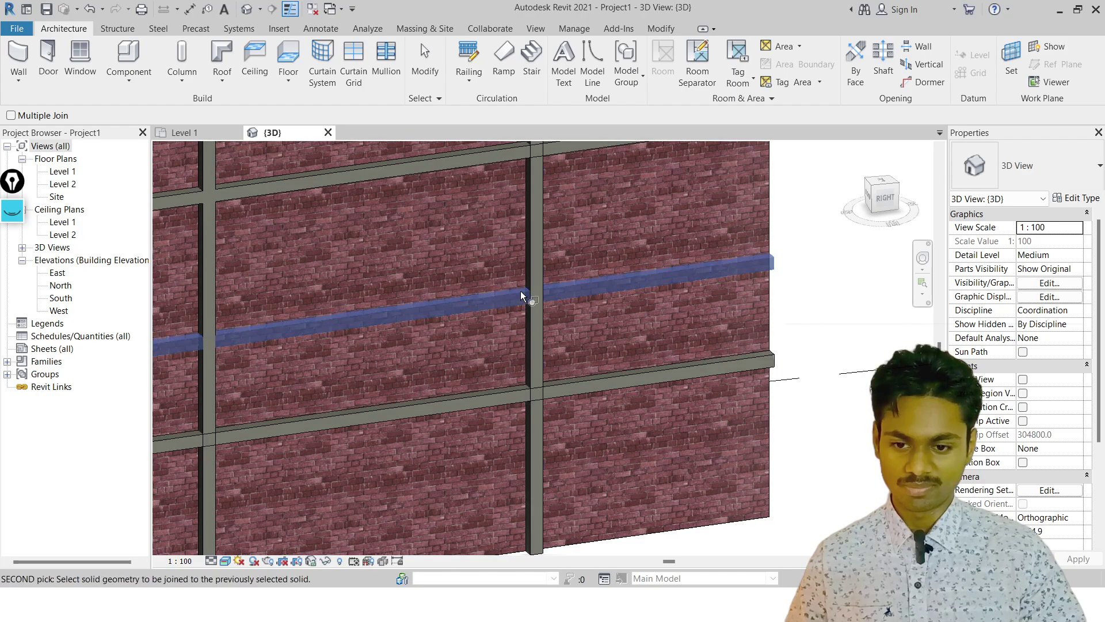
{"action": "left_click", "coordinate": [527, 289]}
{"action": "left_click", "coordinate": [485, 403]}
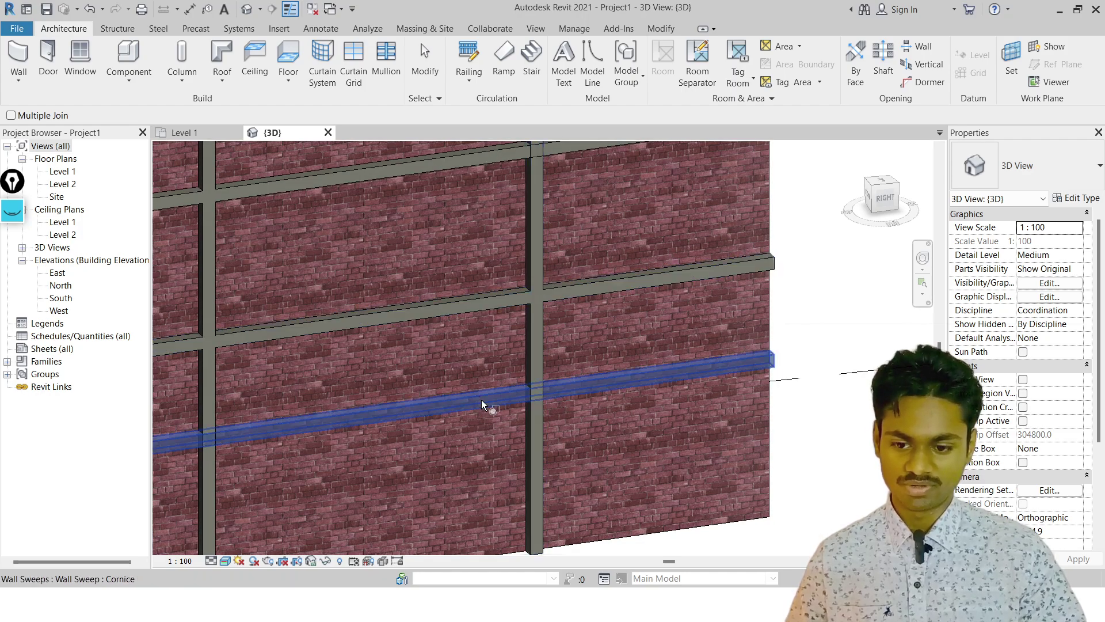
{"action": "left_click", "coordinate": [540, 343]}
Enable Multiple Join and try to join the topmost horizontal sweep to the horizontal sweep below it
{"action": "scroll", "coordinate": [347, 309], "scroll_direction": "down", "scroll_amount": 4}
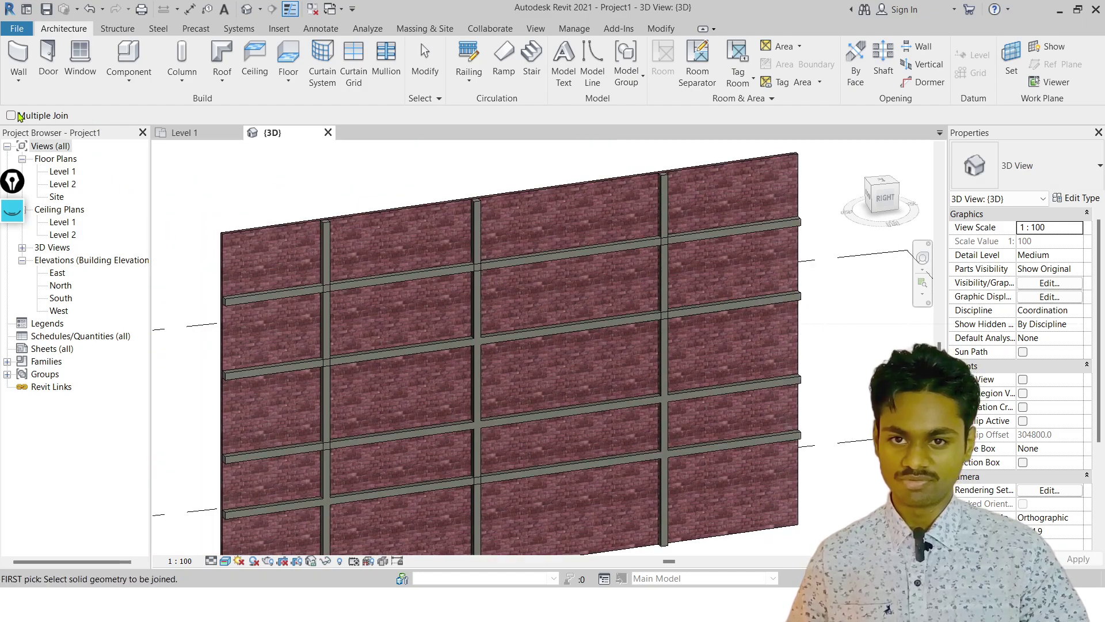
{"action": "left_click", "coordinate": [11, 115]}
{"action": "left_click", "coordinate": [296, 291]}
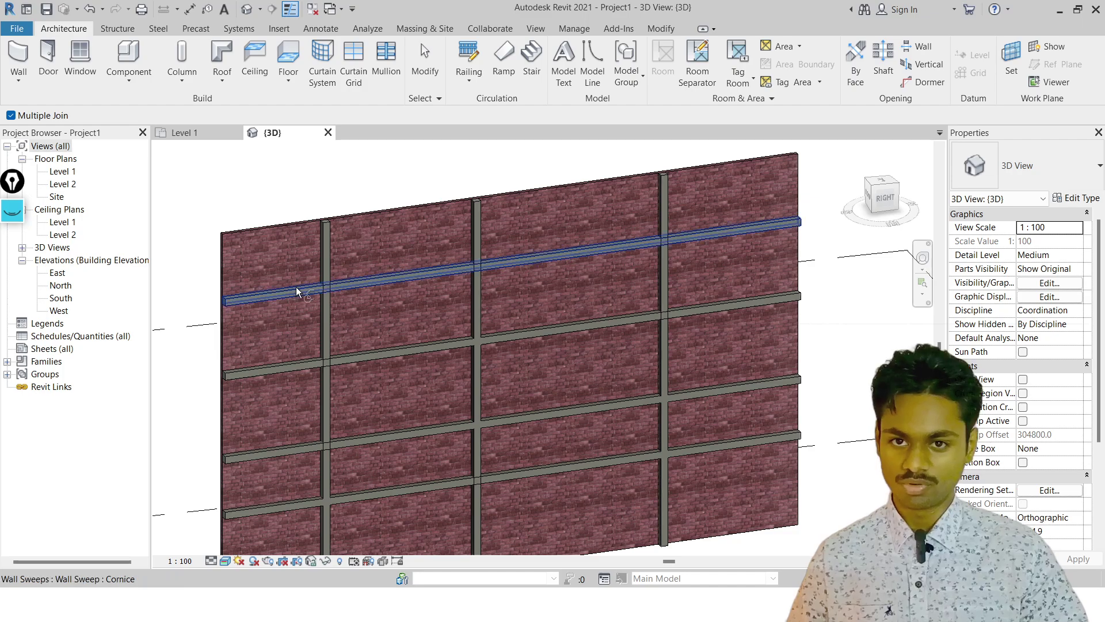
{"action": "scroll", "coordinate": [296, 291], "scroll_direction": "up", "scroll_amount": 3}
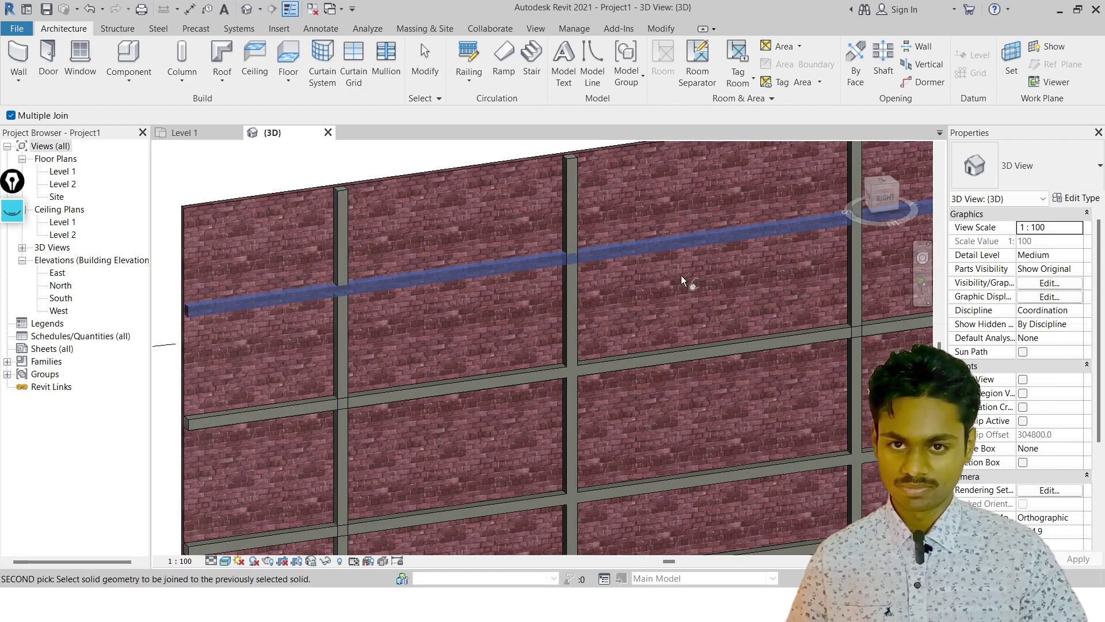
{"action": "left_click", "coordinate": [525, 383]}
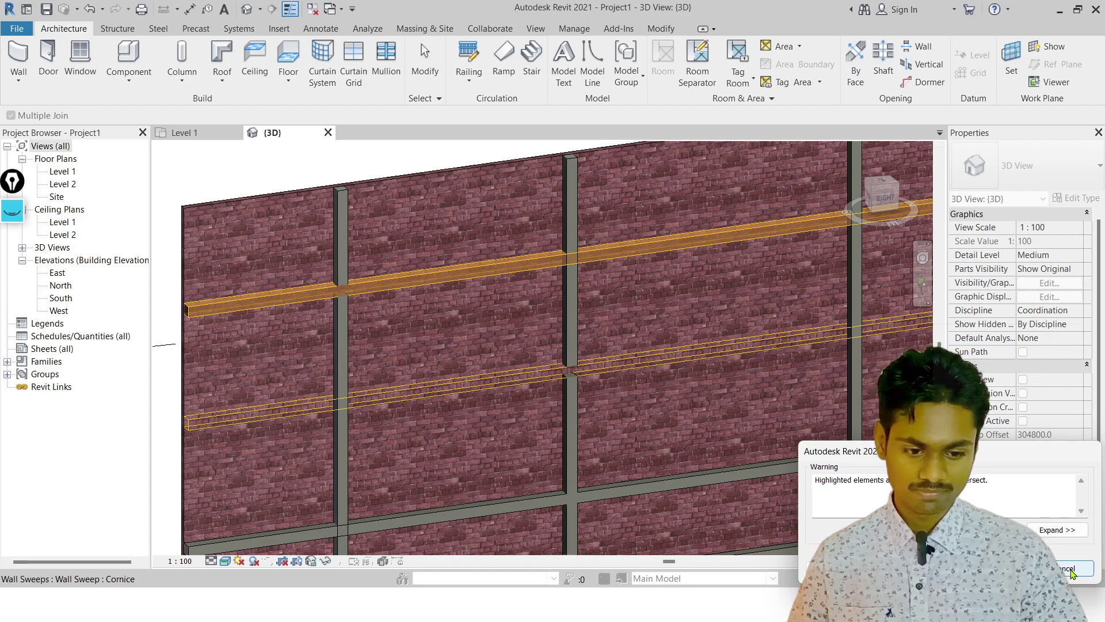
{"action": "left_click", "coordinate": [1072, 570]}
Join the second horizontal sweep from the wall's top to the leftmost vertical sweep
{"action": "left_click", "coordinate": [368, 400]}
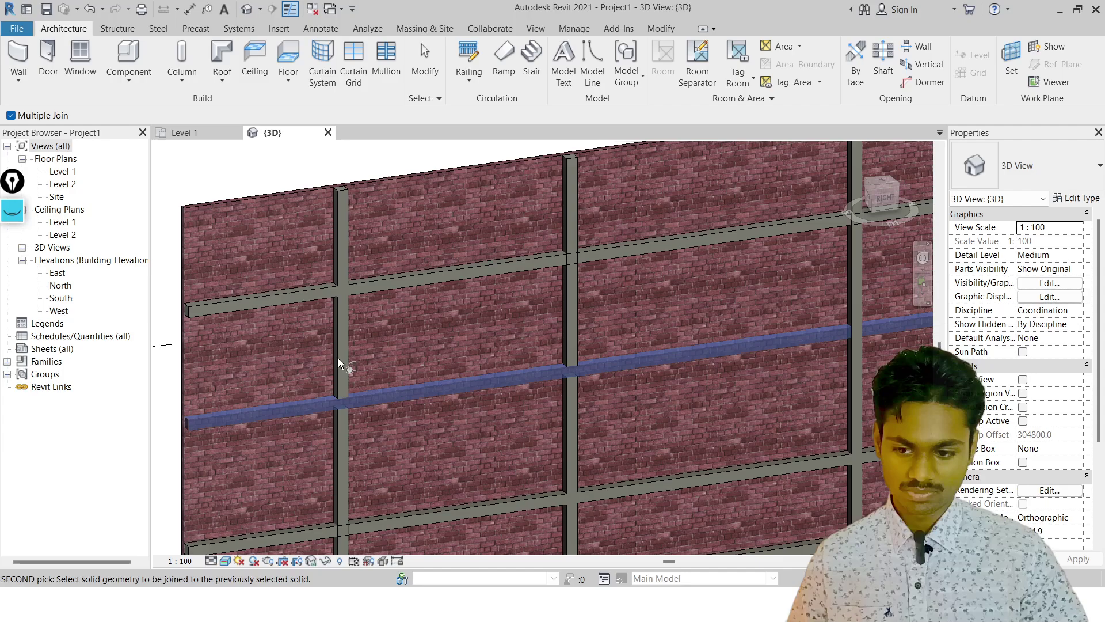
{"action": "left_click", "coordinate": [346, 355]}
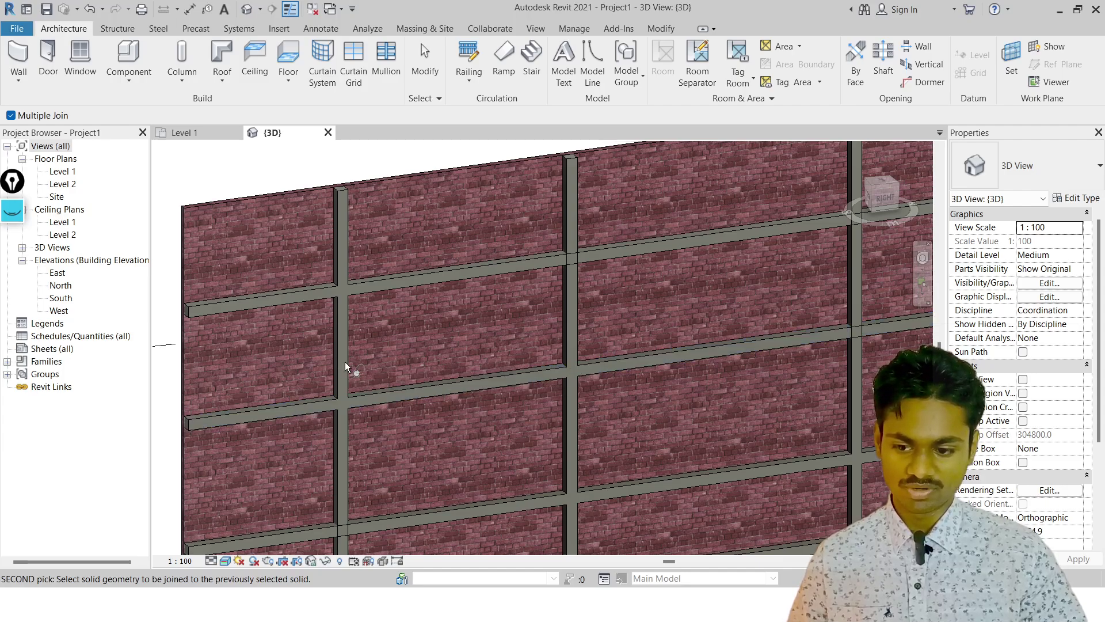
Review the joined and unjoined sweep crossings across the whole brick wall and end Join Geometry
{"action": "scroll", "coordinate": [198, 154], "scroll_direction": "down", "scroll_amount": 3}
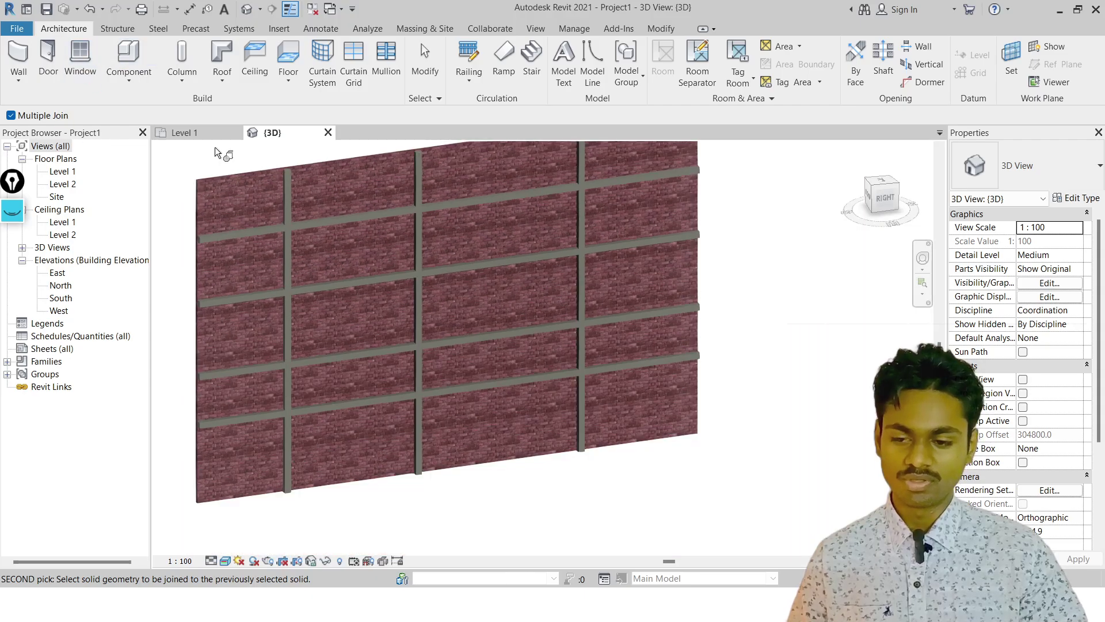
{"action": "middle_click_drag", "start_coordinate": [230, 171], "coordinate": [201, 189]}
{"action": "scroll", "coordinate": [547, 209], "scroll_direction": "down", "scroll_amount": 3}
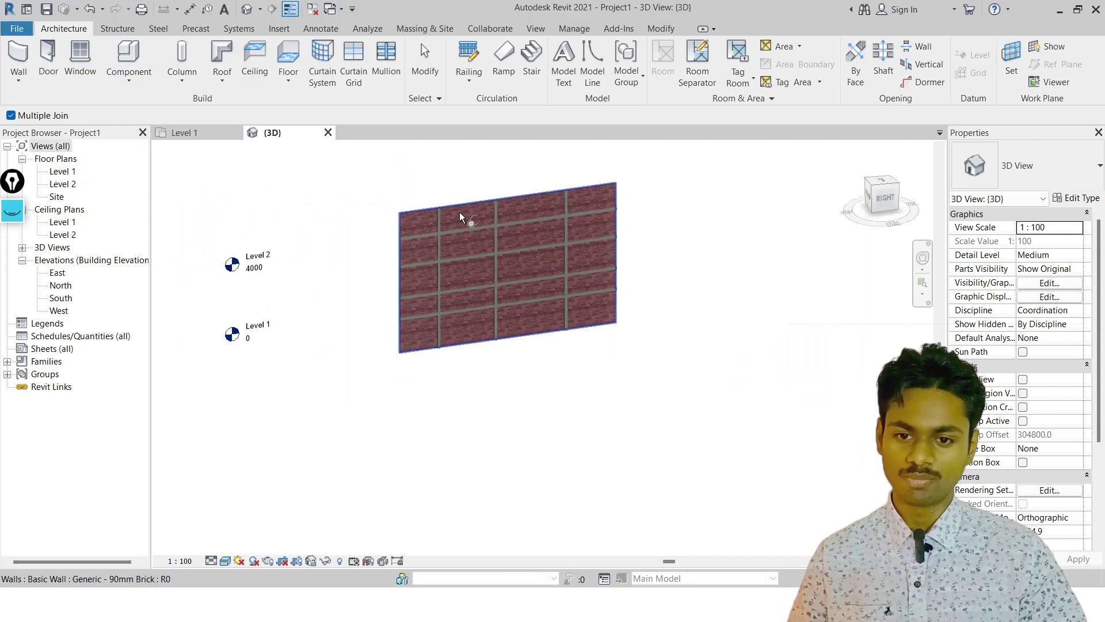
{"action": "scroll", "coordinate": [458, 217], "scroll_direction": "up", "scroll_amount": 4}
{"action": "left_click", "coordinate": [459, 217]}
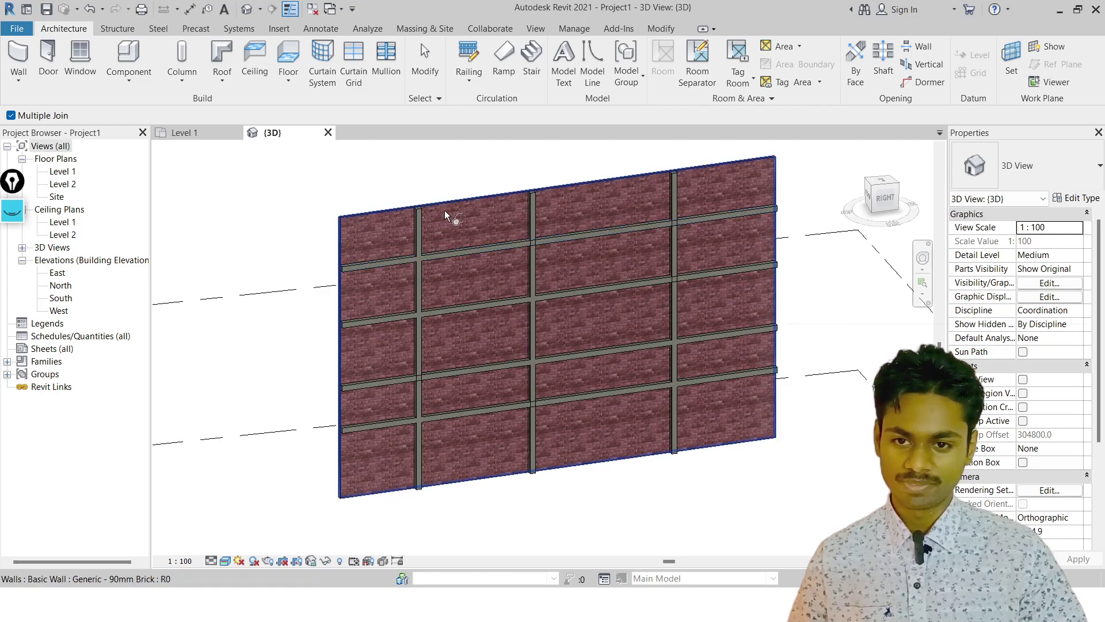
{"action": "scroll", "coordinate": [273, 273], "scroll_direction": "down", "scroll_amount": 2}
{"action": "middle_click_drag", "start_coordinate": [273, 272], "coordinate": [908, 358]}
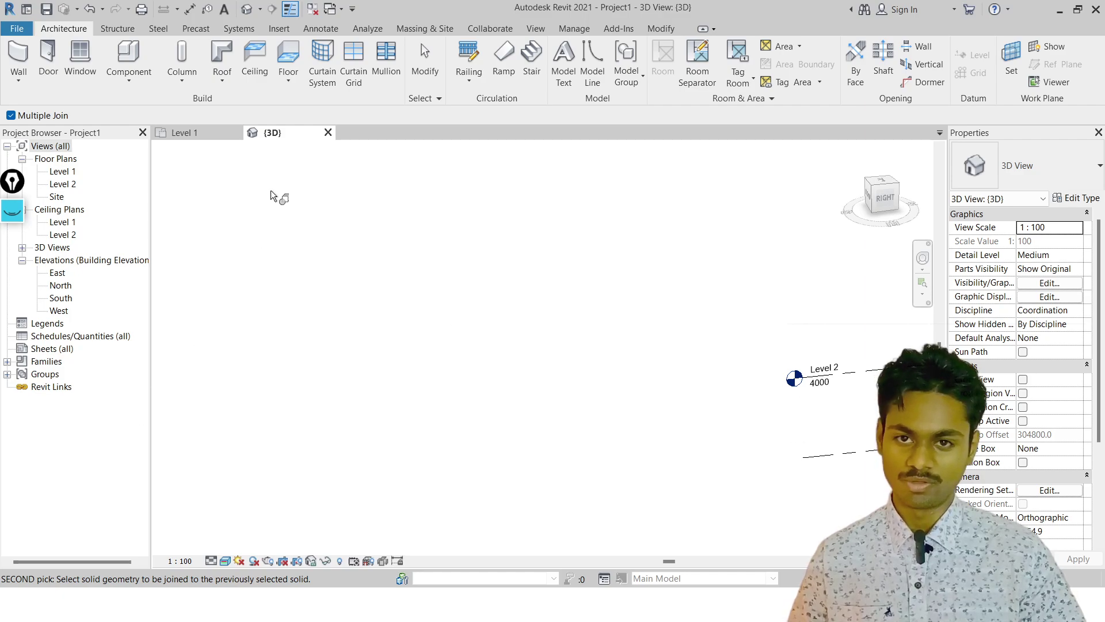
{"action": "middle_click_drag", "start_coordinate": [628, 316], "coordinate": [74, 228]}
{"action": "scroll", "coordinate": [378, 180], "scroll_direction": "up", "scroll_amount": 1}
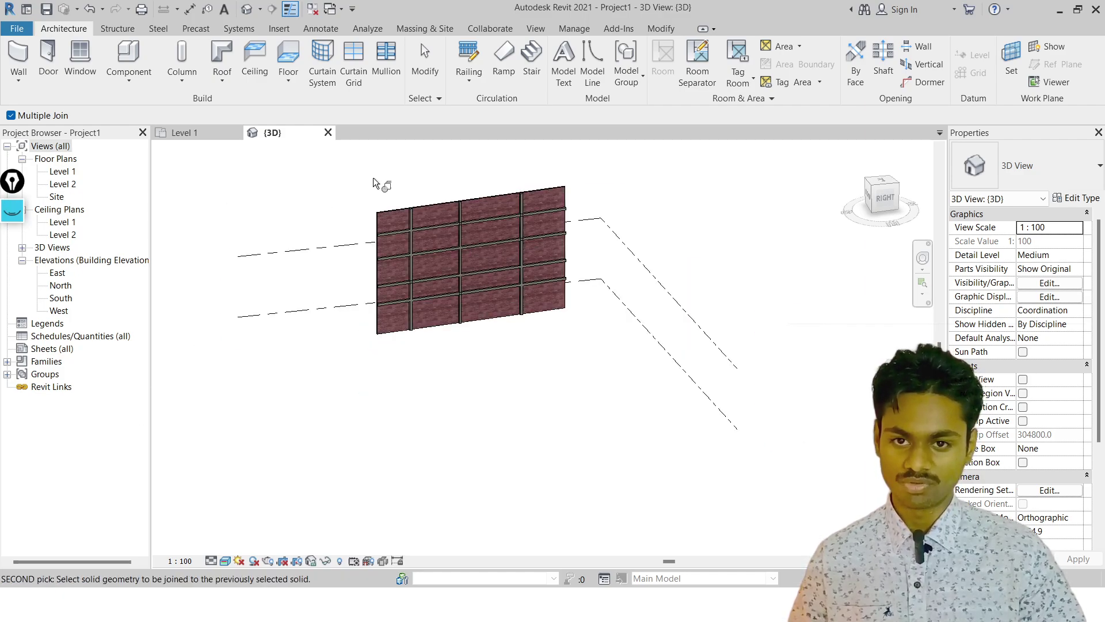
{"action": "scroll", "coordinate": [514, 224], "scroll_direction": "up", "scroll_amount": 3}
{"action": "left_click", "coordinate": [511, 223]}
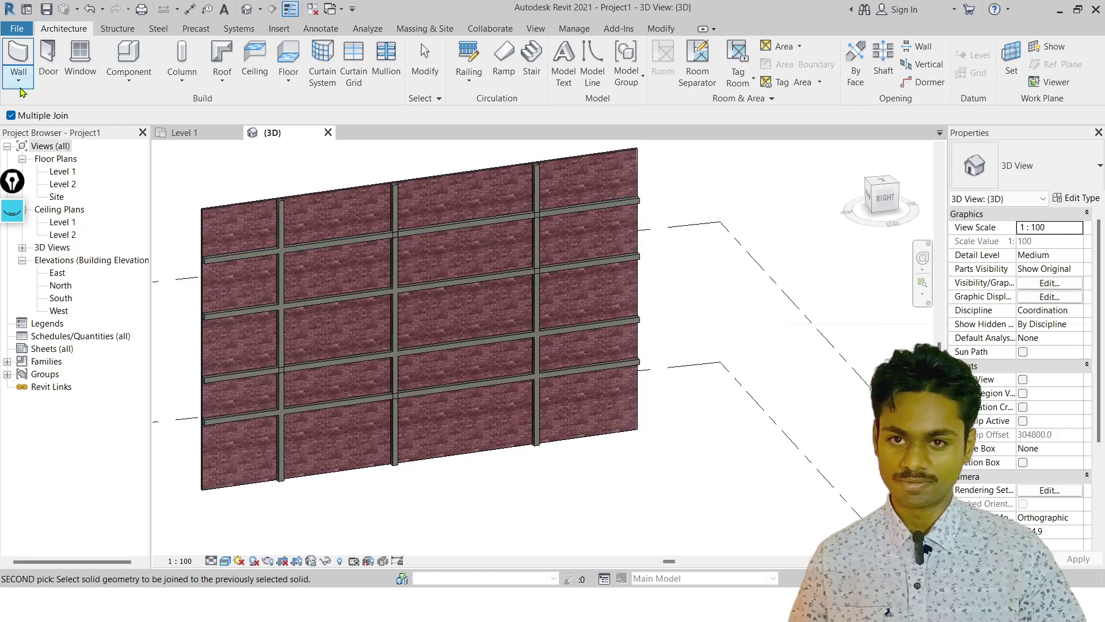
{"action": "key", "text": "Escape"}
{"action": "key", "text": "Escape"}
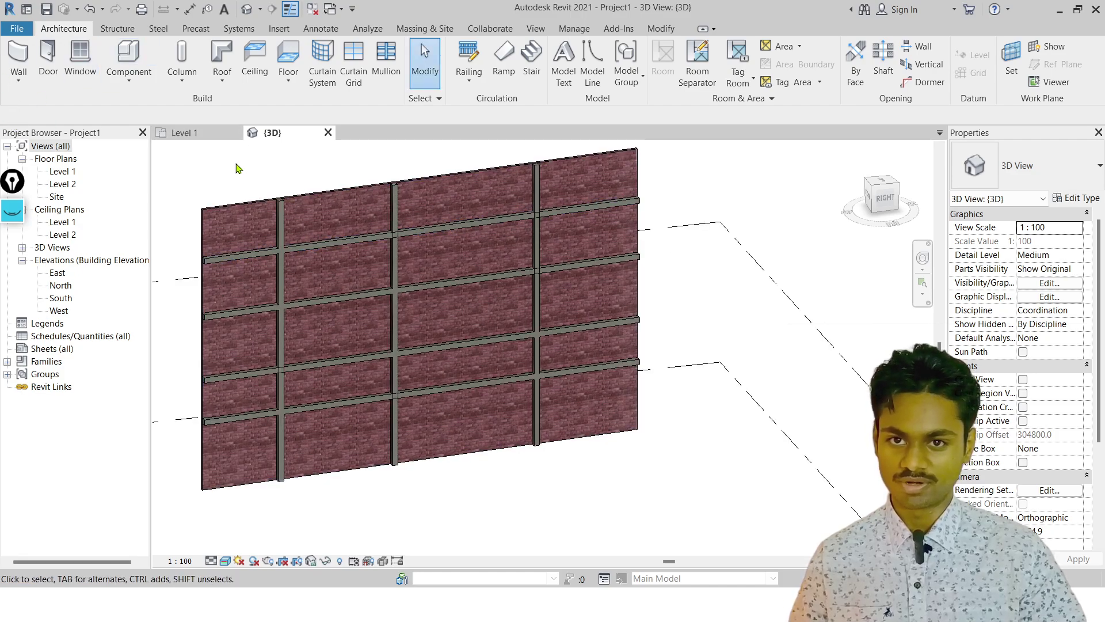
{"action": "scroll", "coordinate": [291, 316], "scroll_direction": "up", "scroll_amount": 3}
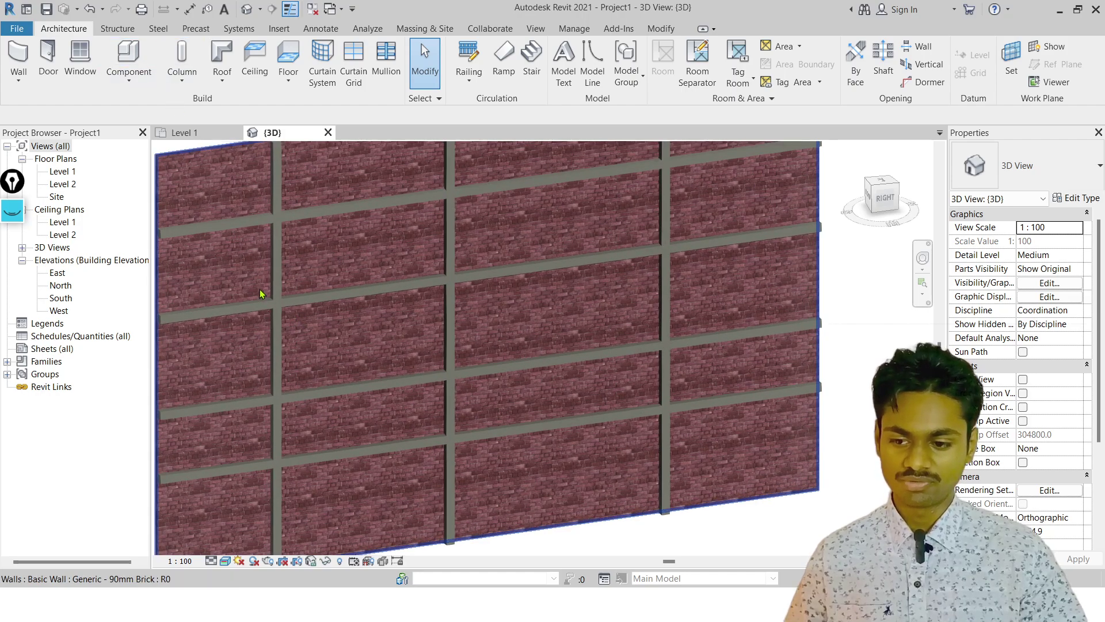
{"action": "key", "text": "alt+Tab"}
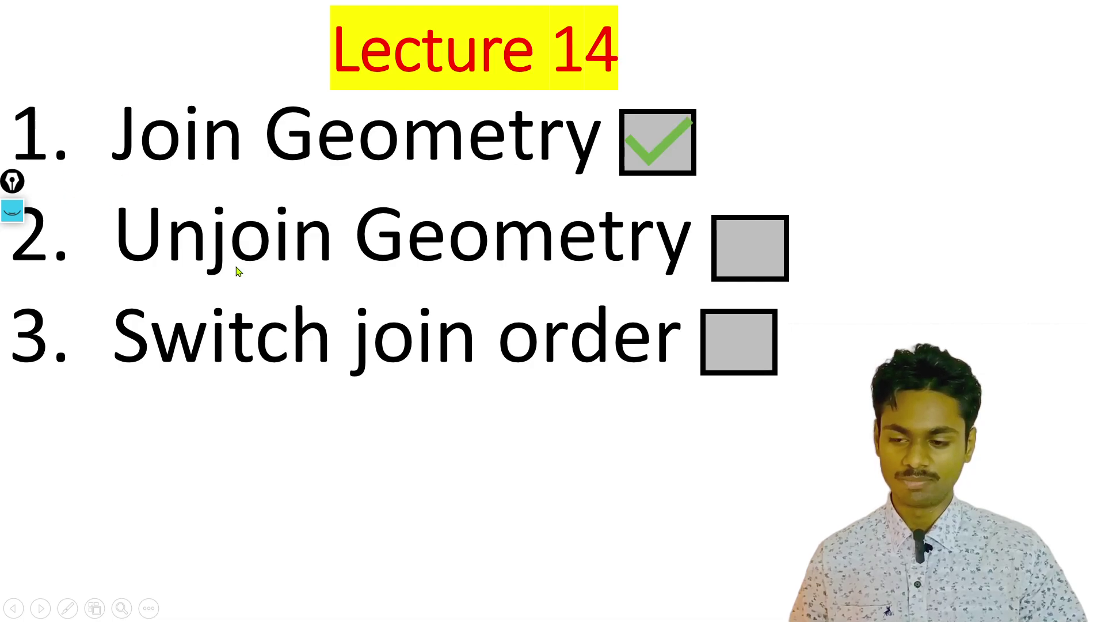
{"action": "key", "text": "alt+Tab"}
{"action": "left_click", "coordinate": [281, 225]}
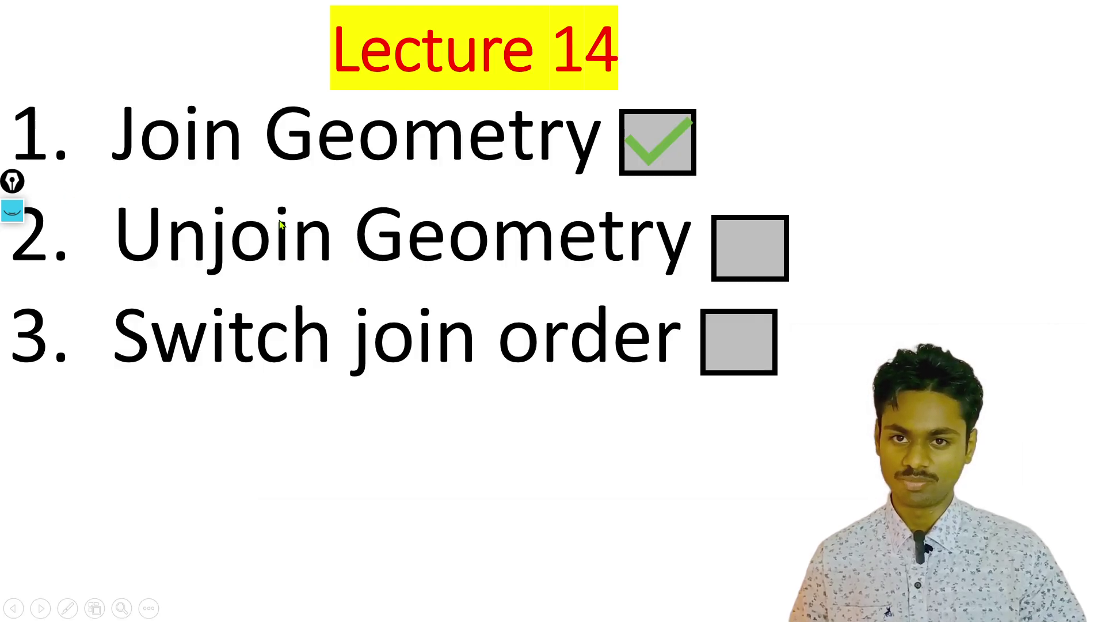
{"action": "key", "text": "alt+Tab"}
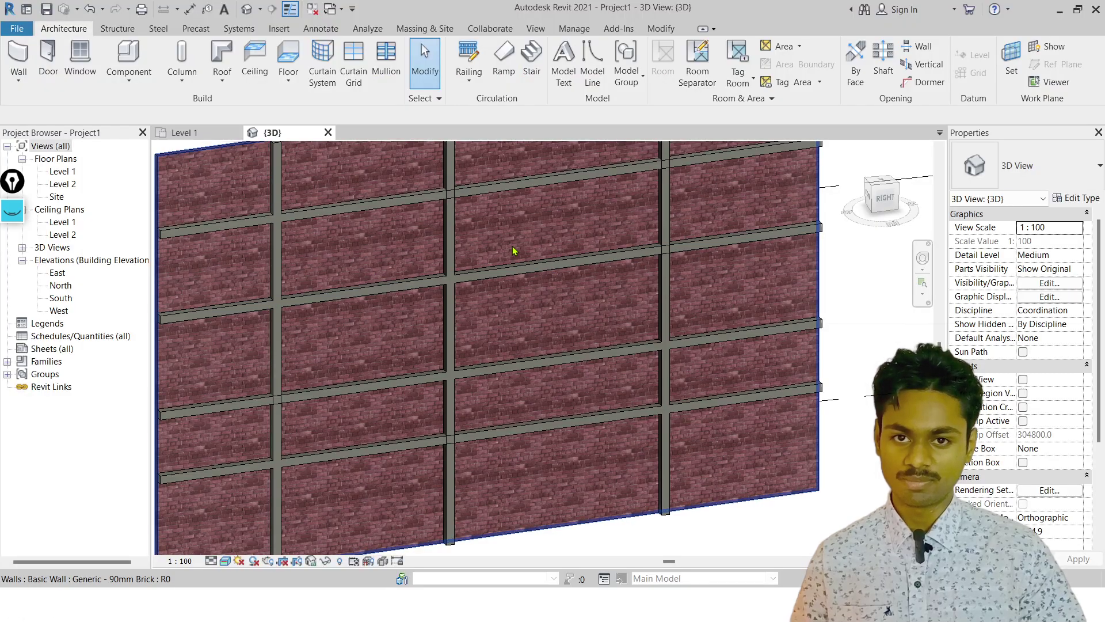
Select the lowest horizontal sweep and the leftmost vertical sweep in turn to examine which crossings are joined
{"action": "scroll", "coordinate": [462, 174], "scroll_direction": "up", "scroll_amount": 3}
{"action": "scroll", "coordinate": [445, 190], "scroll_direction": "down", "scroll_amount": 2}
{"action": "middle_click_drag", "start_coordinate": [256, 320], "coordinate": [370, 256]}
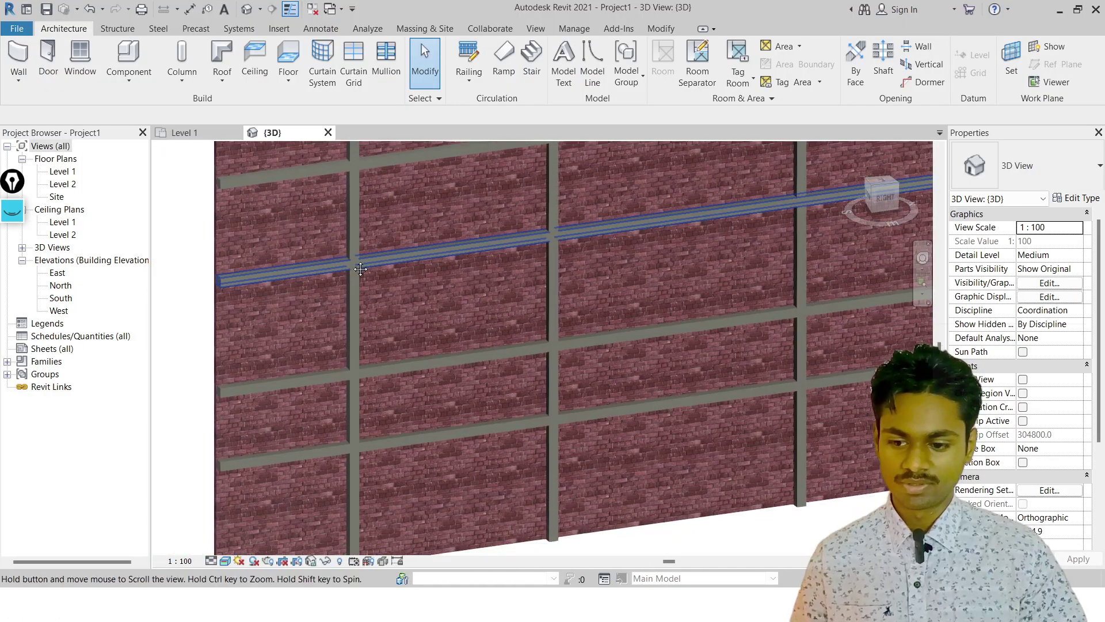
{"action": "left_click", "coordinate": [333, 399]}
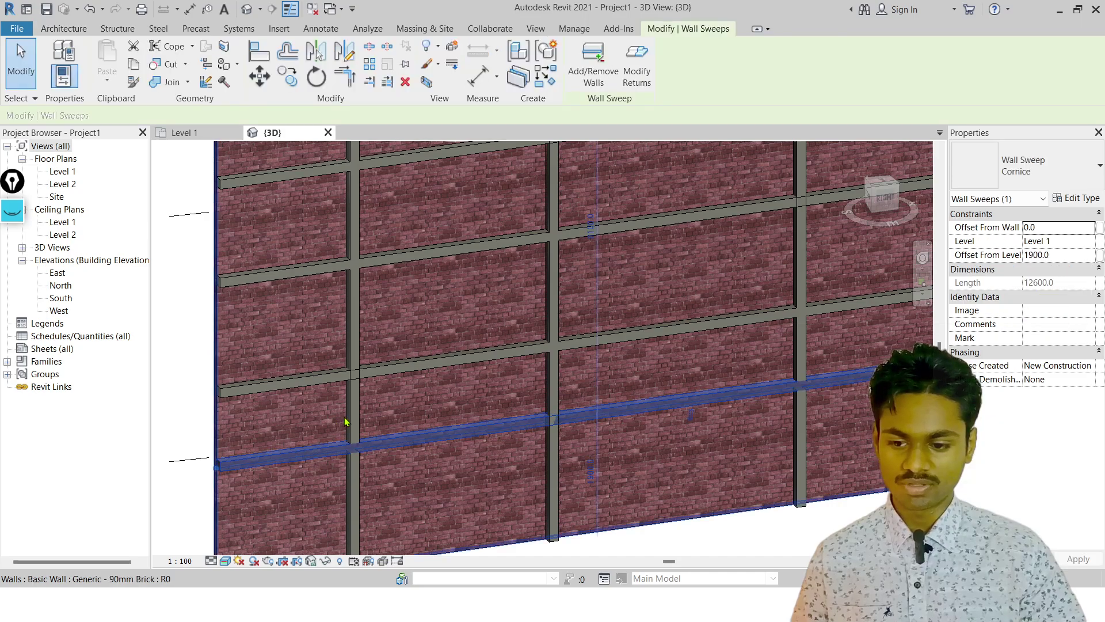
{"action": "left_click", "coordinate": [312, 381]}
{"action": "left_click", "coordinate": [353, 275]}
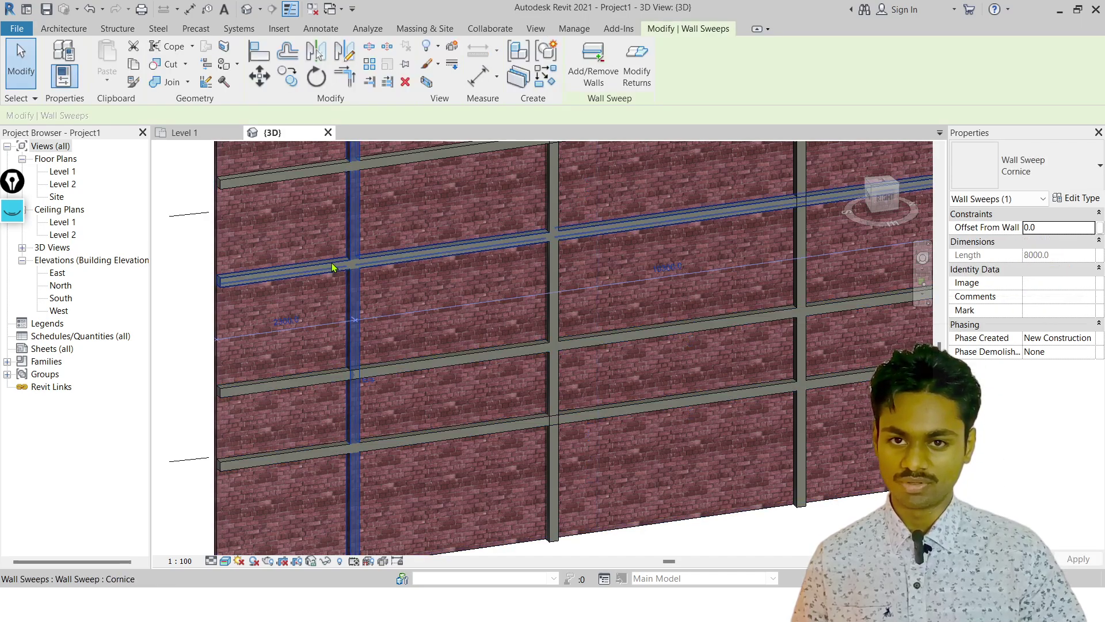
Select the horizontal and vertical sweeps around the upper crossings in turn to compare how each crossing is joined
{"action": "left_click", "coordinate": [352, 263]}
{"action": "left_click", "coordinate": [353, 235]}
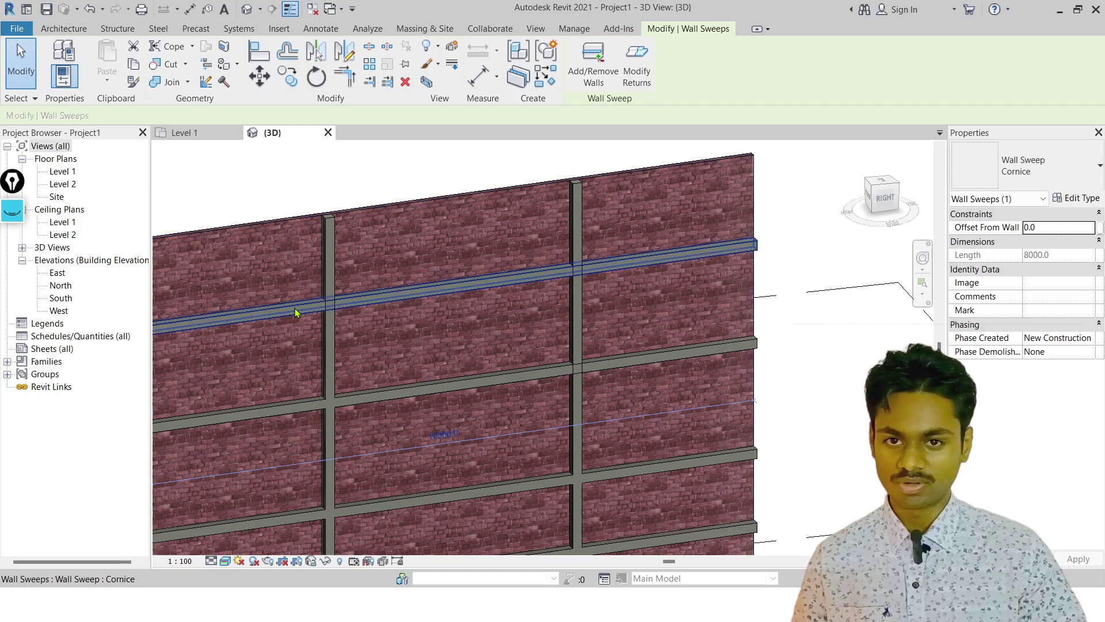
{"action": "left_click", "coordinate": [329, 323]}
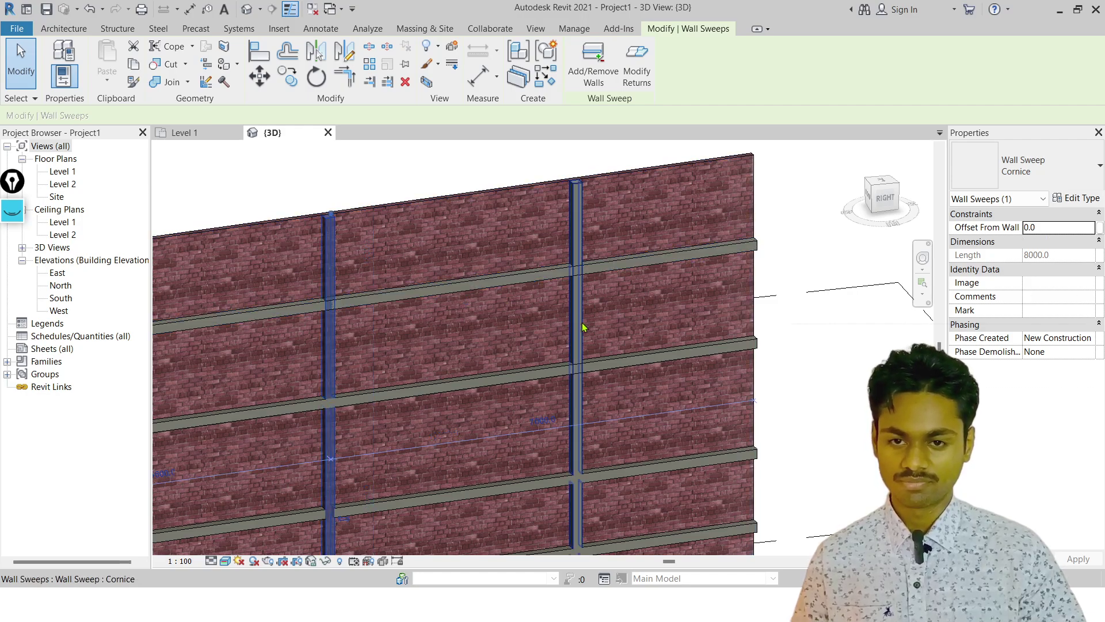
{"action": "middle_click_drag", "start_coordinate": [596, 340], "coordinate": [596, 264]}
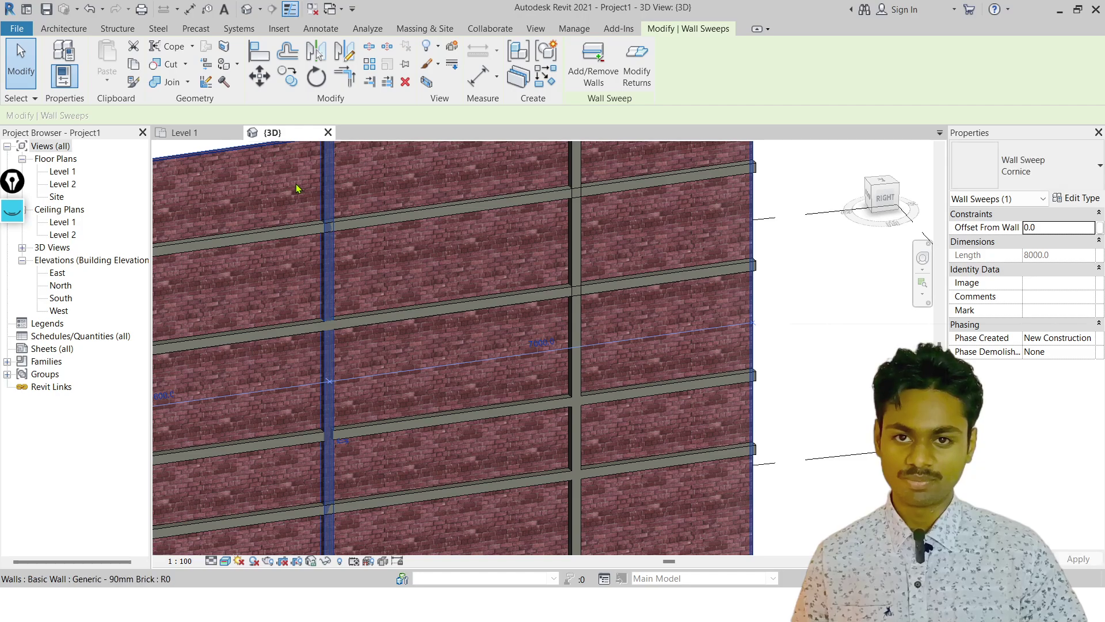
{"action": "middle_click_drag", "start_coordinate": [441, 256], "coordinate": [562, 350]}
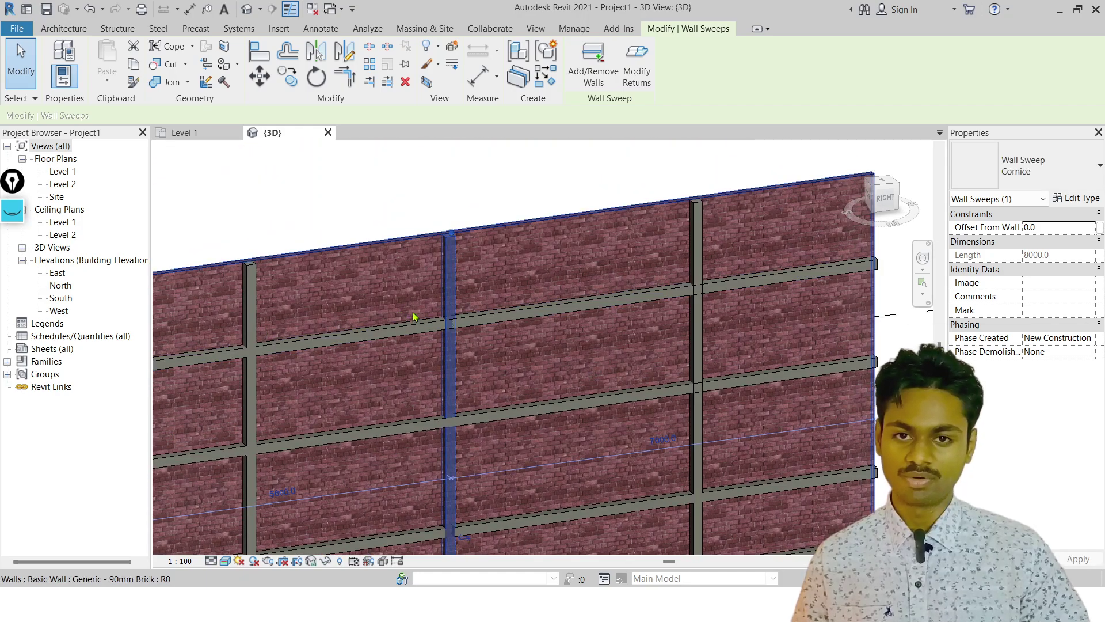
{"action": "left_click", "coordinate": [454, 319]}
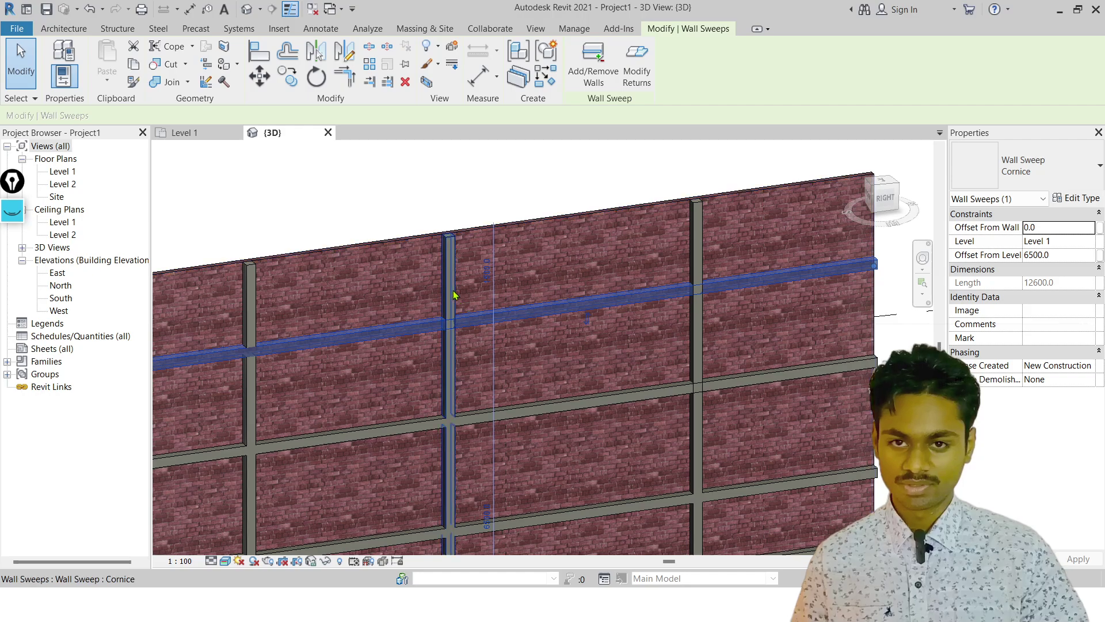
{"action": "left_click", "coordinate": [453, 294]}
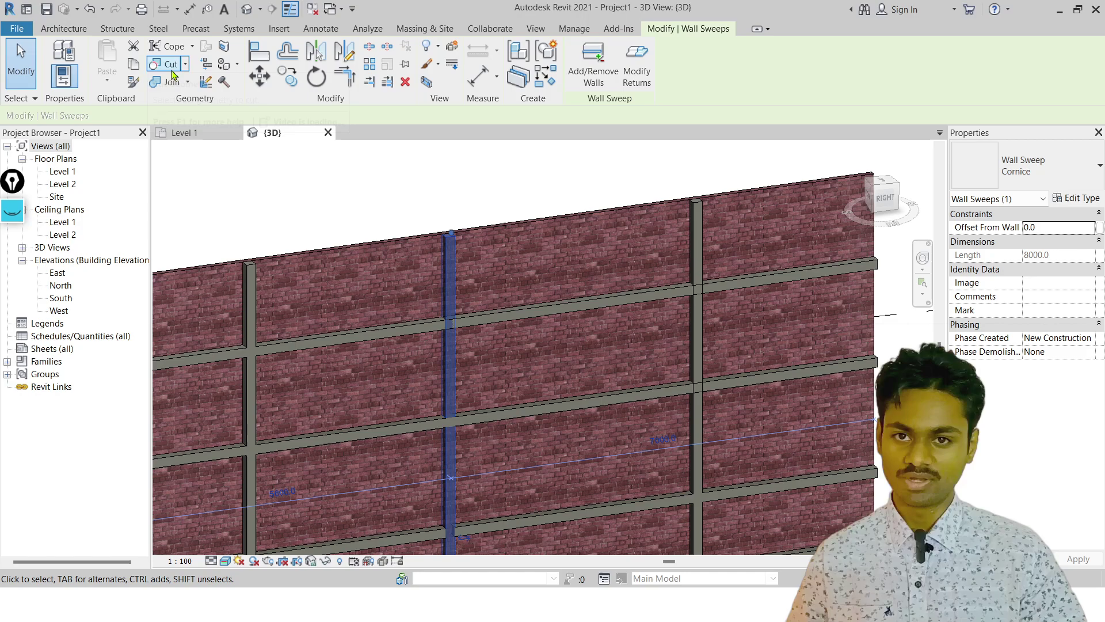
Start Unjoin Geometry and unjoin the horizontal sweep that crosses the middle vertical sweep
{"action": "left_click", "coordinate": [187, 83]}
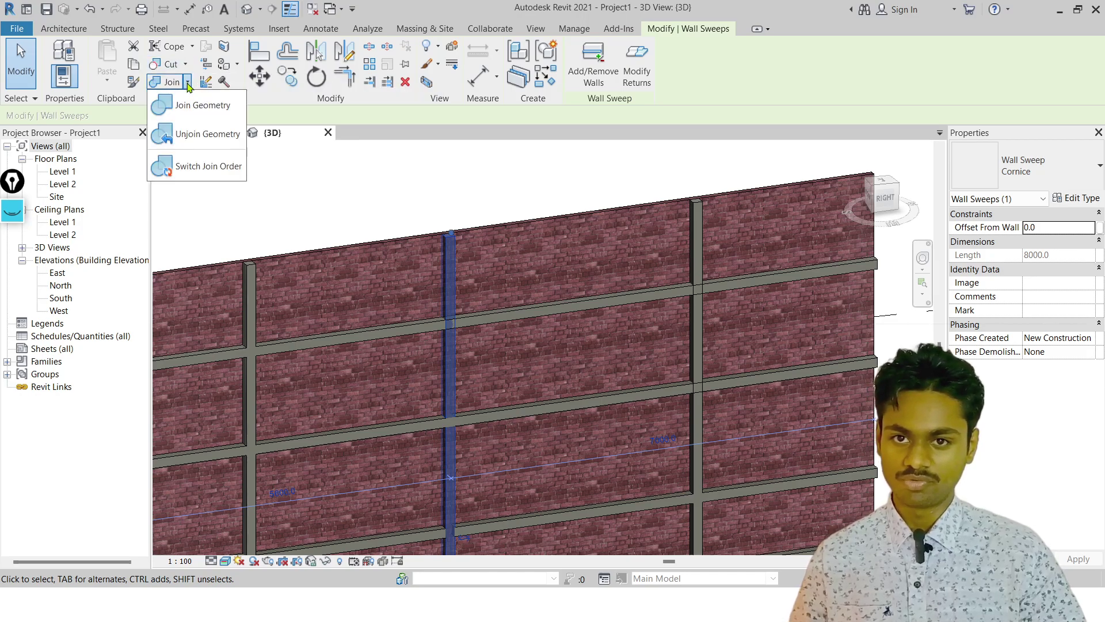
{"action": "left_click", "coordinate": [188, 82]}
{"action": "left_click", "coordinate": [189, 83]}
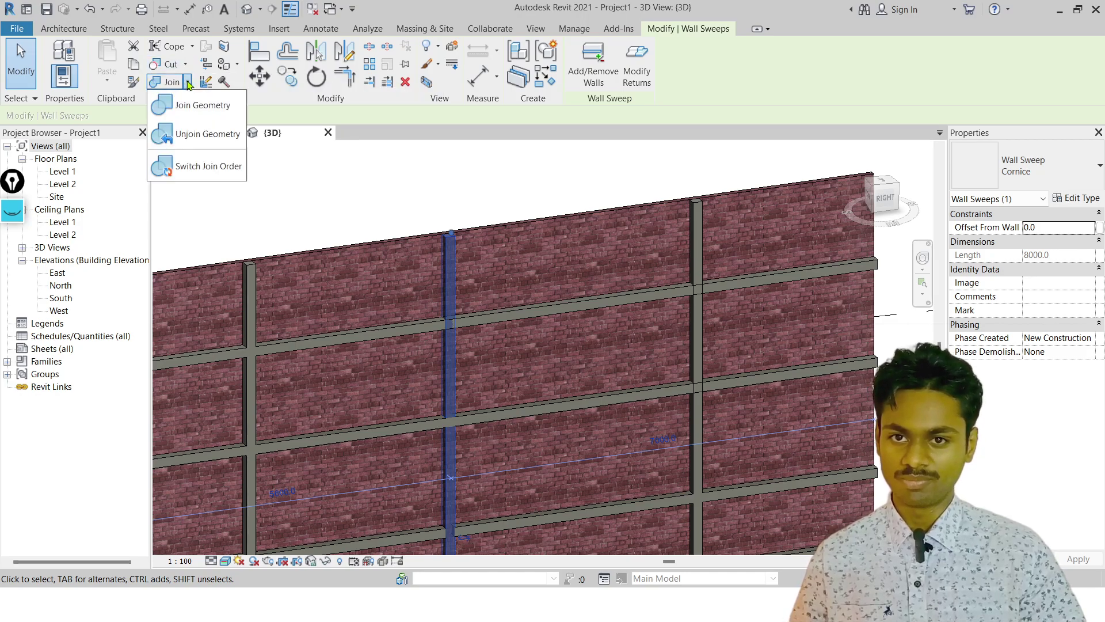
{"action": "left_click", "coordinate": [199, 135]}
{"action": "scroll", "coordinate": [439, 382], "scroll_direction": "up", "scroll_amount": 2}
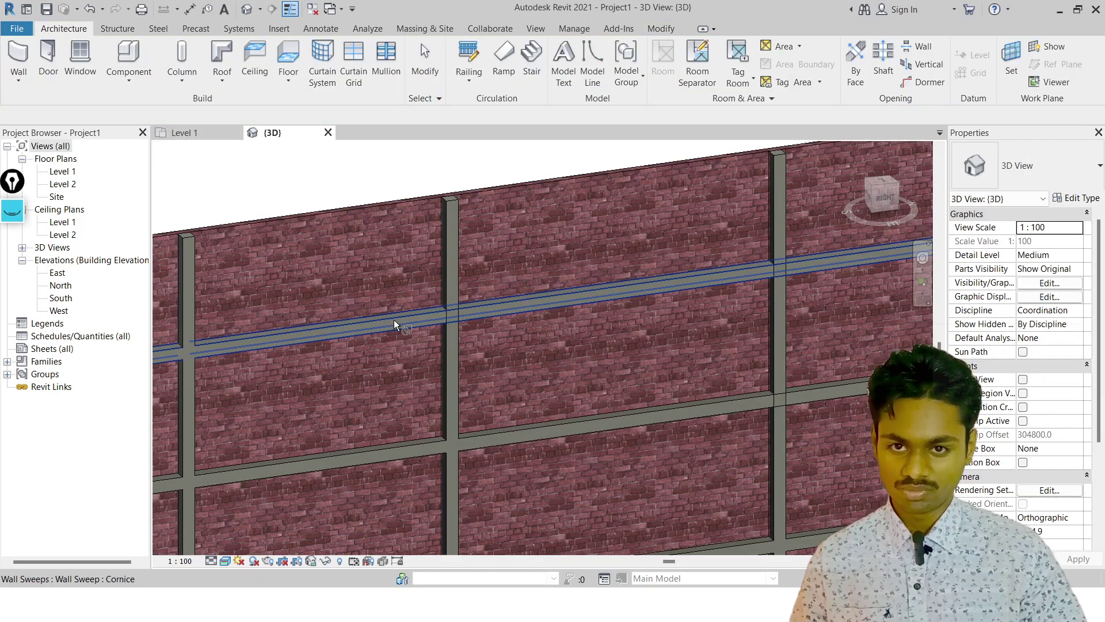
{"action": "scroll", "coordinate": [415, 351], "scroll_direction": "up", "scroll_amount": 2}
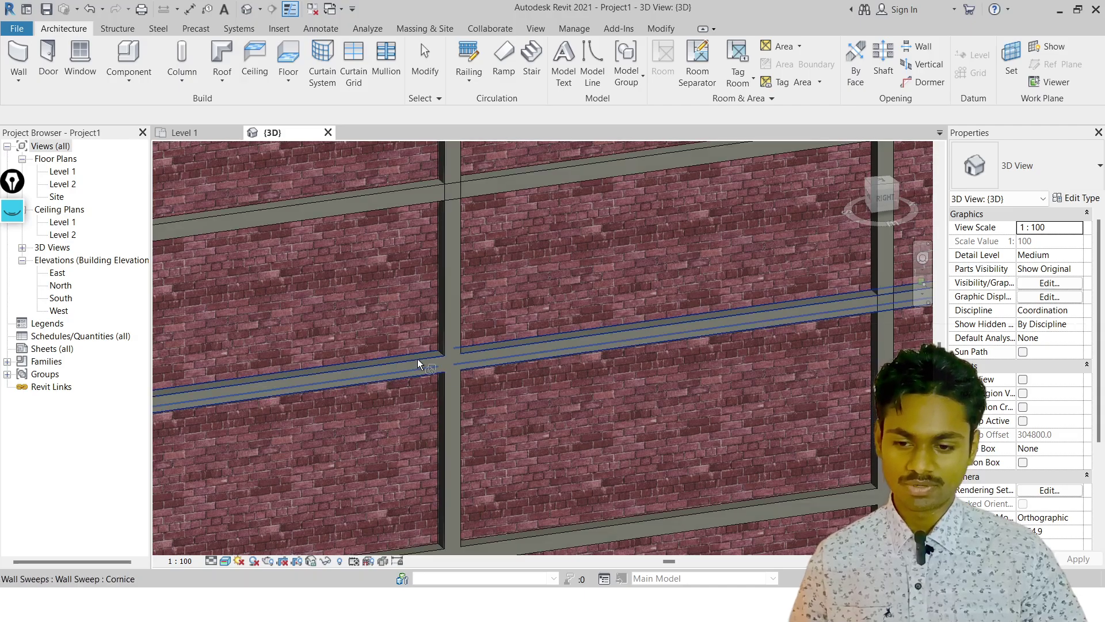
{"action": "scroll", "coordinate": [420, 365], "scroll_direction": "down", "scroll_amount": 3}
{"action": "scroll", "coordinate": [439, 308], "scroll_direction": "up", "scroll_amount": 4}
{"action": "scroll", "coordinate": [442, 286], "scroll_direction": "down", "scroll_amount": 3}
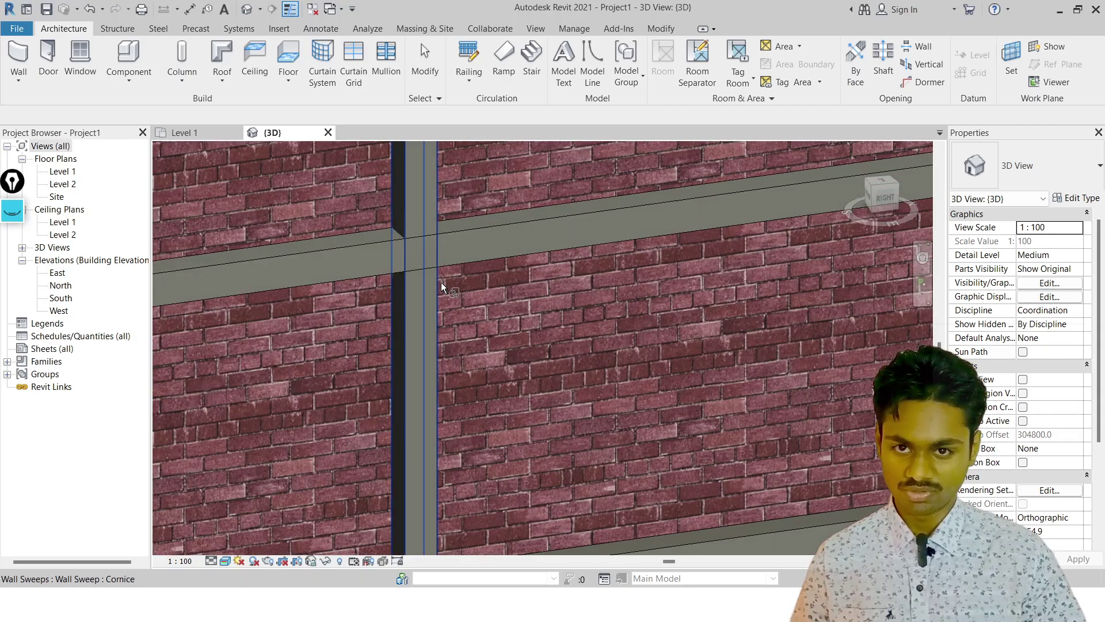
{"action": "scroll", "coordinate": [421, 239], "scroll_direction": "up", "scroll_amount": 4}
{"action": "scroll", "coordinate": [422, 238], "scroll_direction": "up", "scroll_amount": 2}
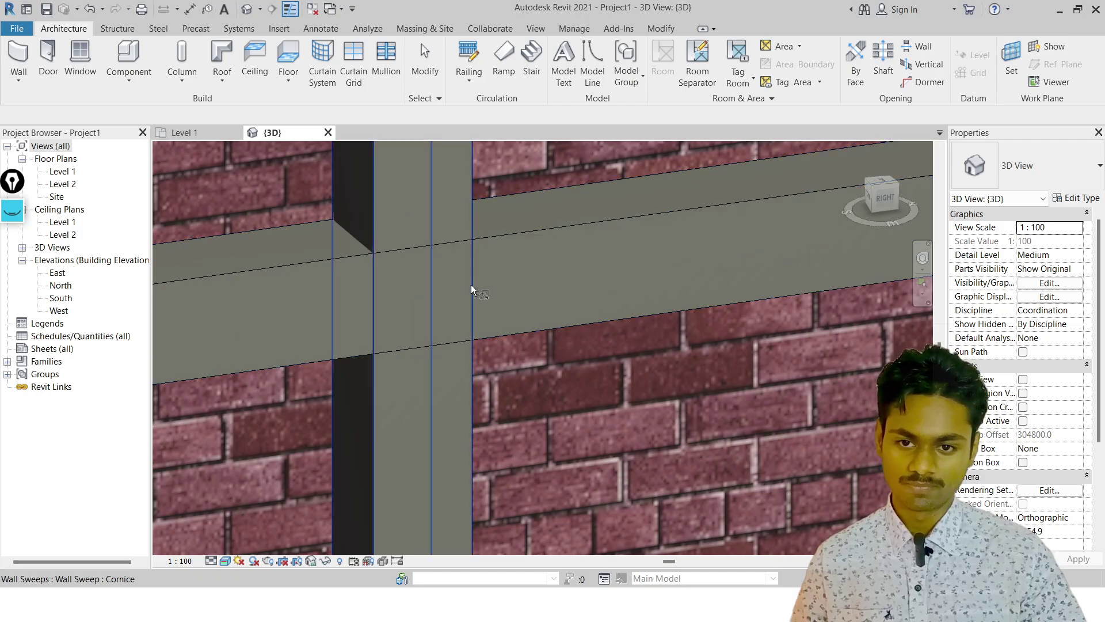
{"action": "scroll", "coordinate": [422, 351], "scroll_direction": "down", "scroll_amount": 4}
{"action": "middle_click_drag", "start_coordinate": [405, 335], "coordinate": [383, 315]}
{"action": "scroll", "coordinate": [357, 432], "scroll_direction": "up", "scroll_amount": 5}
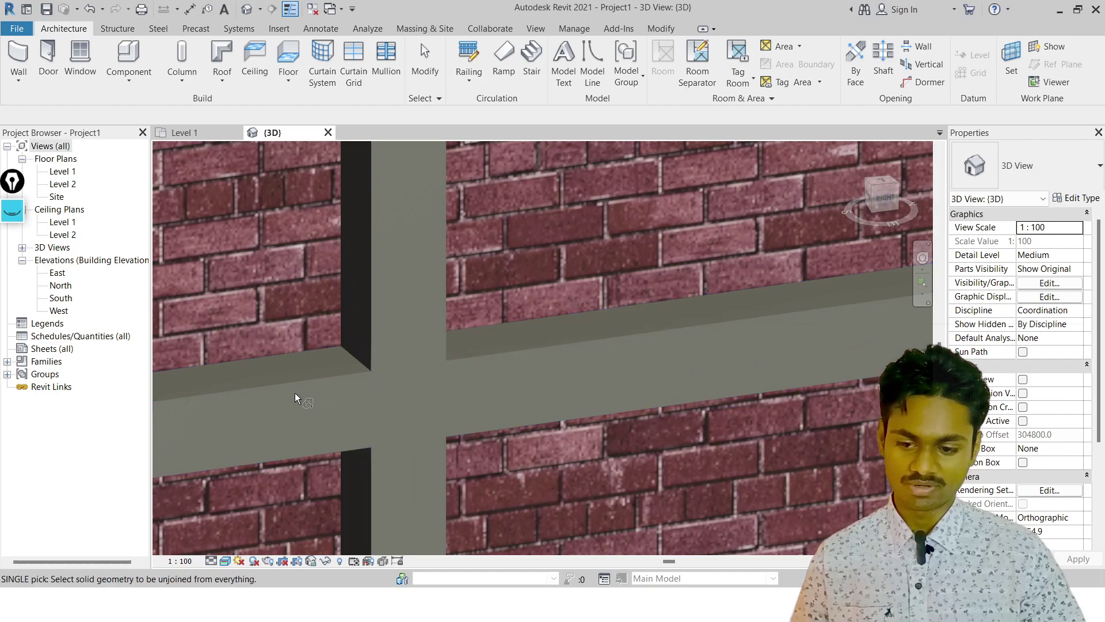
{"action": "scroll", "coordinate": [380, 401], "scroll_direction": "down", "scroll_amount": 4}
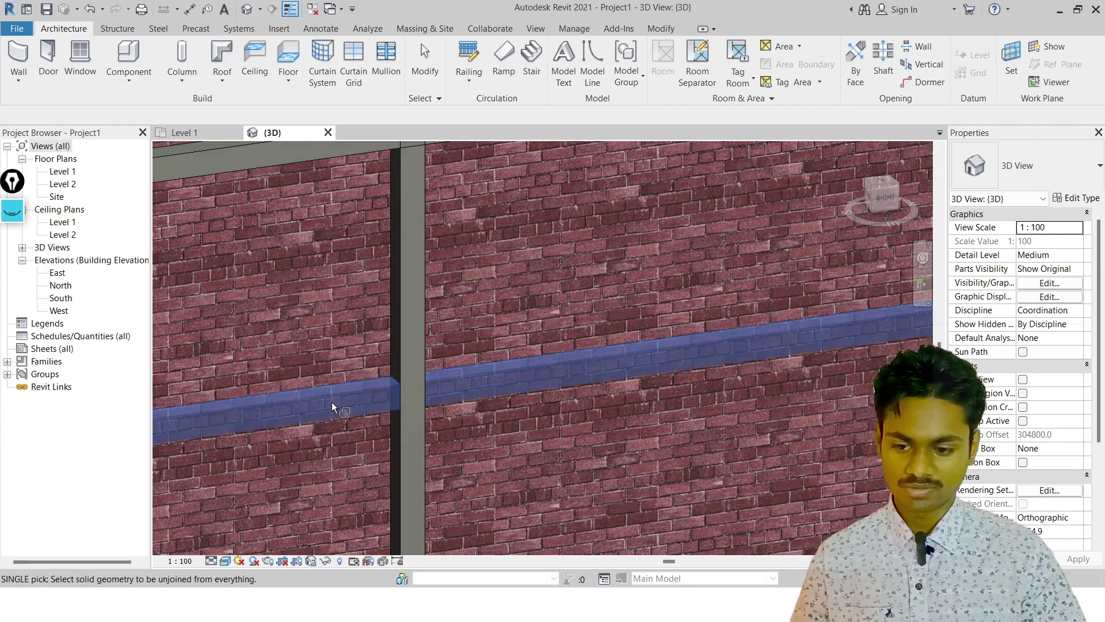
Unjoin the middle vertical sweep, end the command and inspect its crossing with the horizontal sweep
{"action": "left_click", "coordinate": [402, 328]}
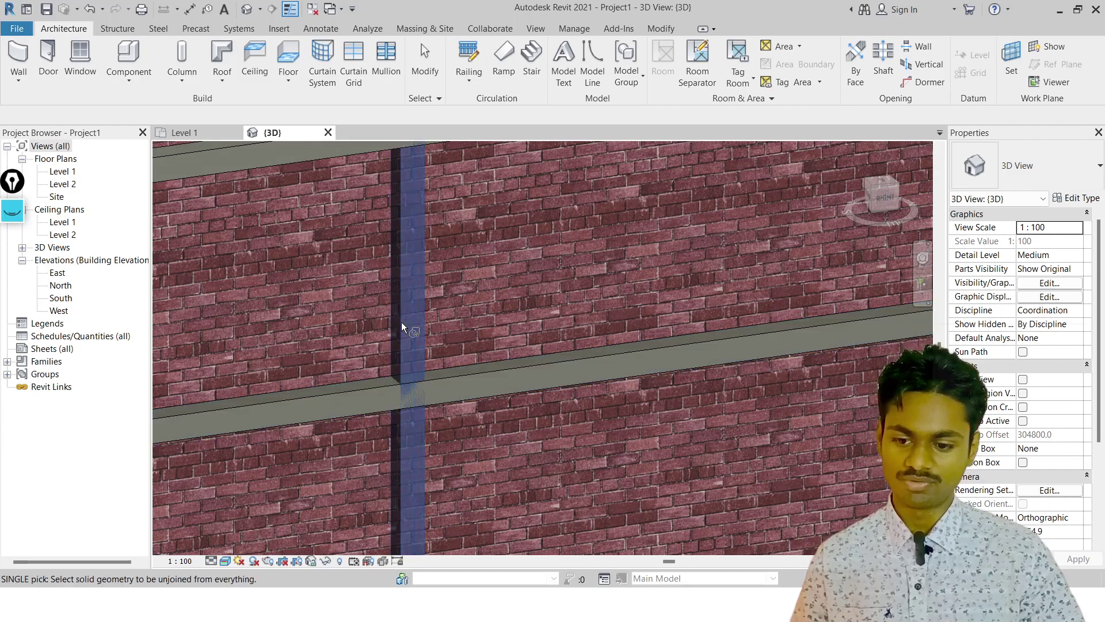
{"action": "key", "text": "Escape"}
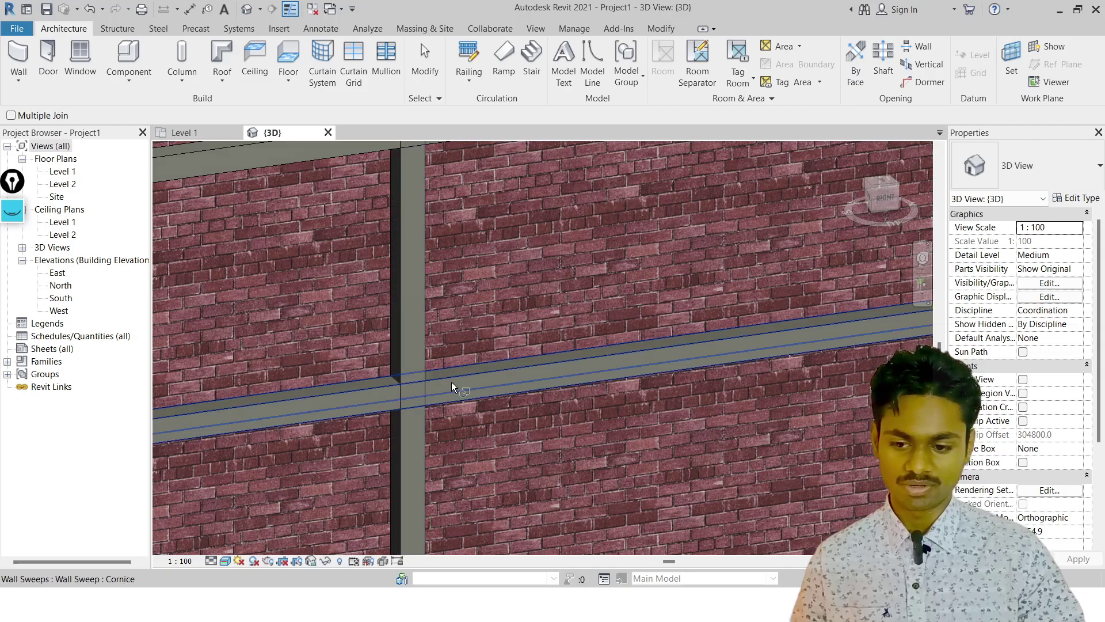
{"action": "scroll", "coordinate": [429, 387], "scroll_direction": "up", "scroll_amount": 4}
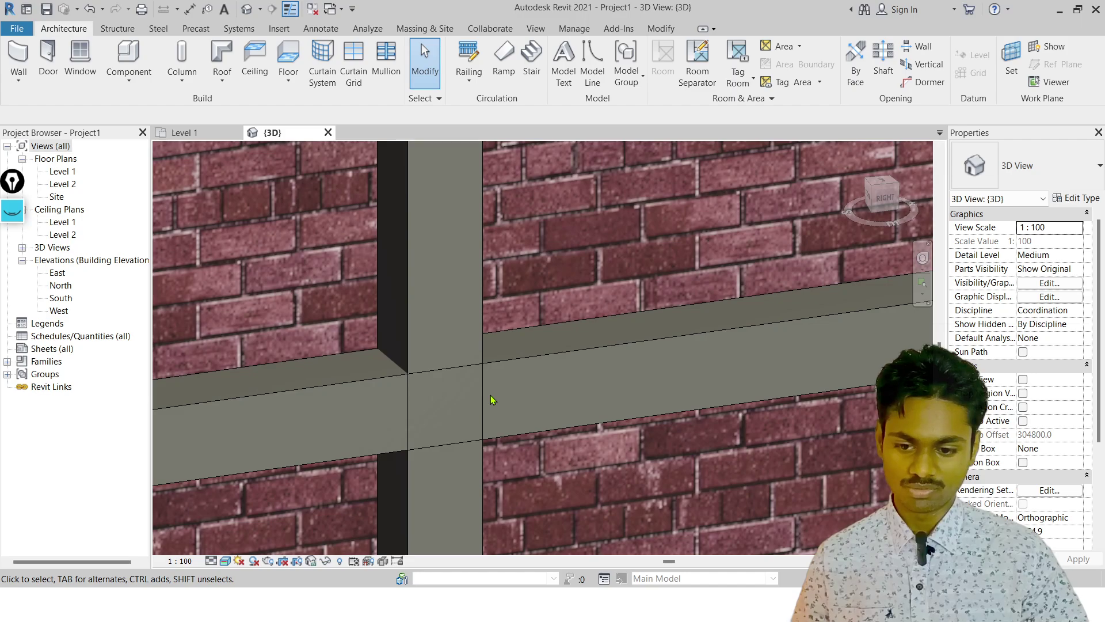
{"action": "scroll", "coordinate": [452, 393], "scroll_direction": "down", "scroll_amount": 6}
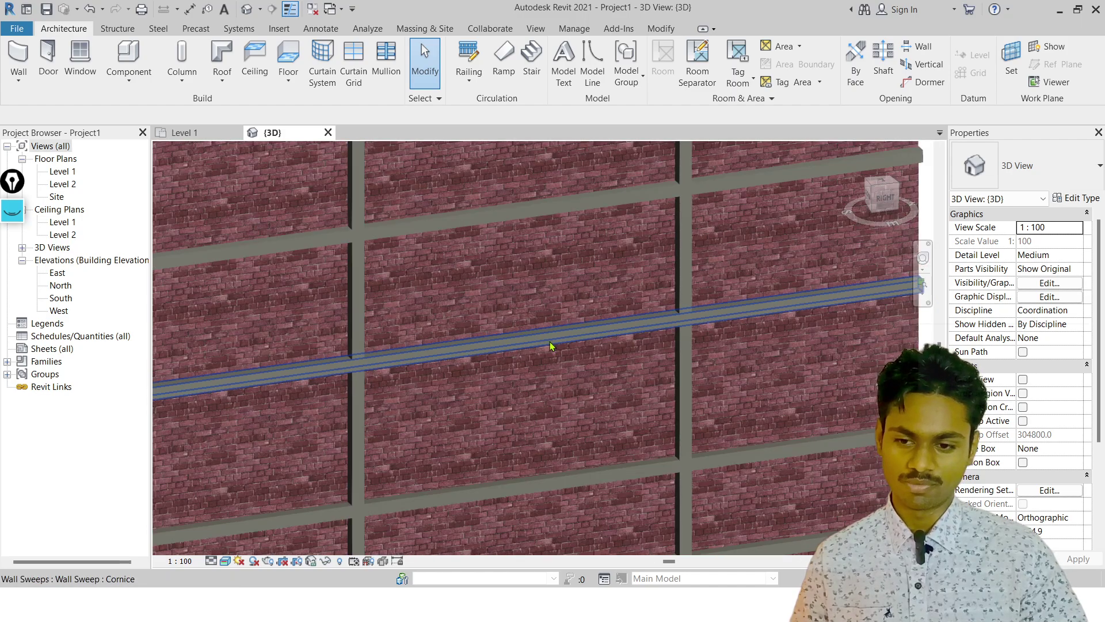
Restart Unjoin Geometry and unjoin the vertical sweep nearest the wall's right end from everything
{"action": "middle_click_drag", "start_coordinate": [550, 341], "coordinate": [74, 470]}
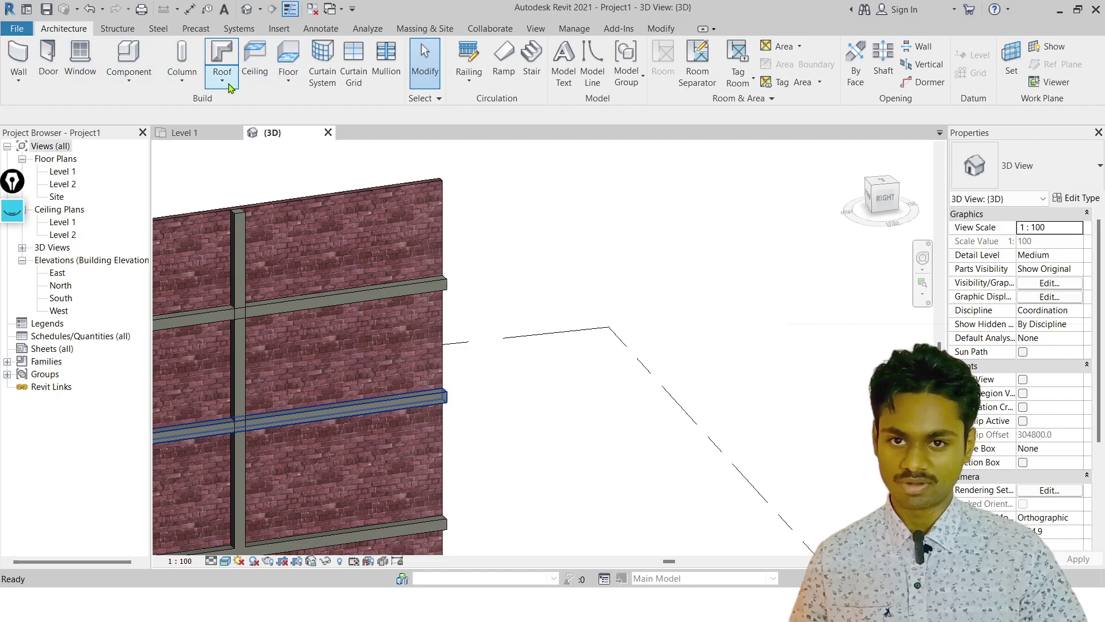
{"action": "left_click", "coordinate": [19, 81]}
{"action": "left_click", "coordinate": [58, 195]}
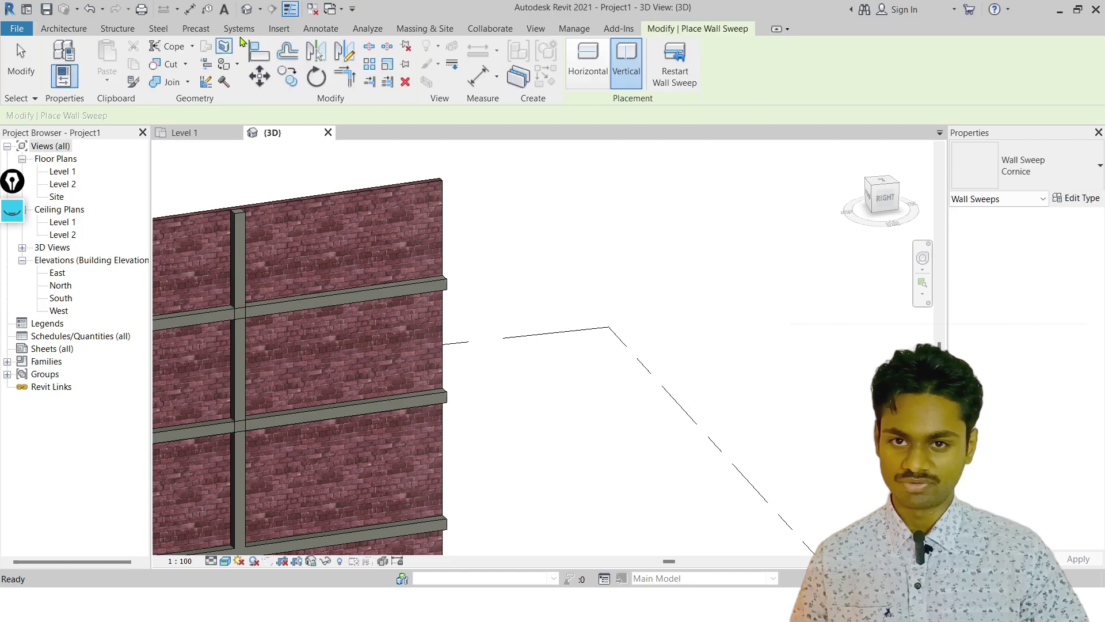
{"action": "left_click", "coordinate": [185, 64]}
{"action": "left_click", "coordinate": [185, 64]}
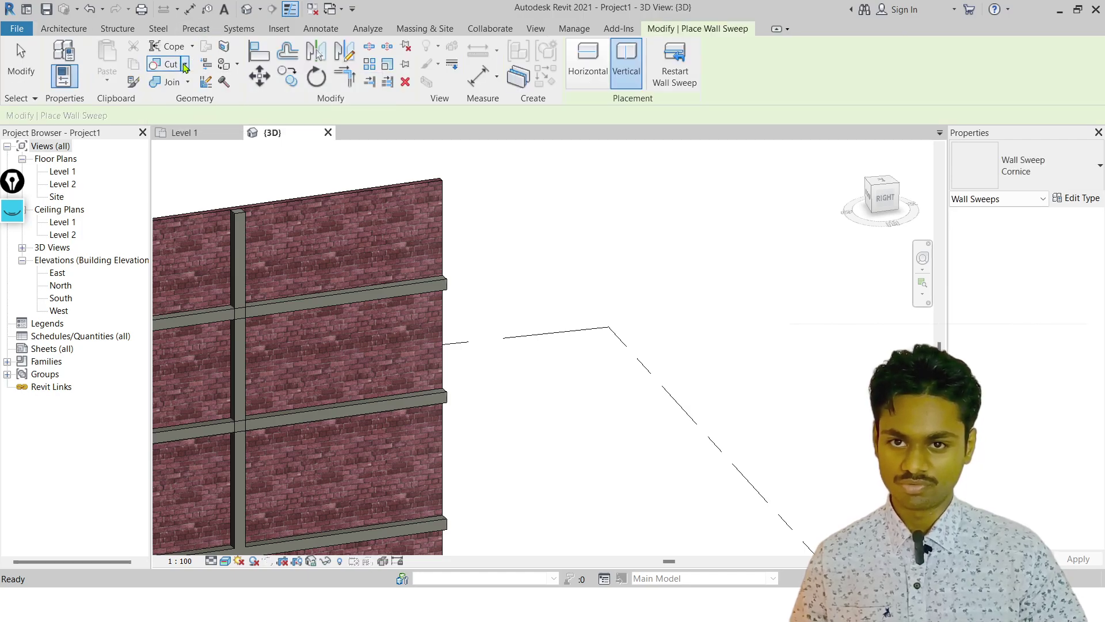
{"action": "left_click", "coordinate": [187, 82]}
{"action": "left_click", "coordinate": [207, 134]}
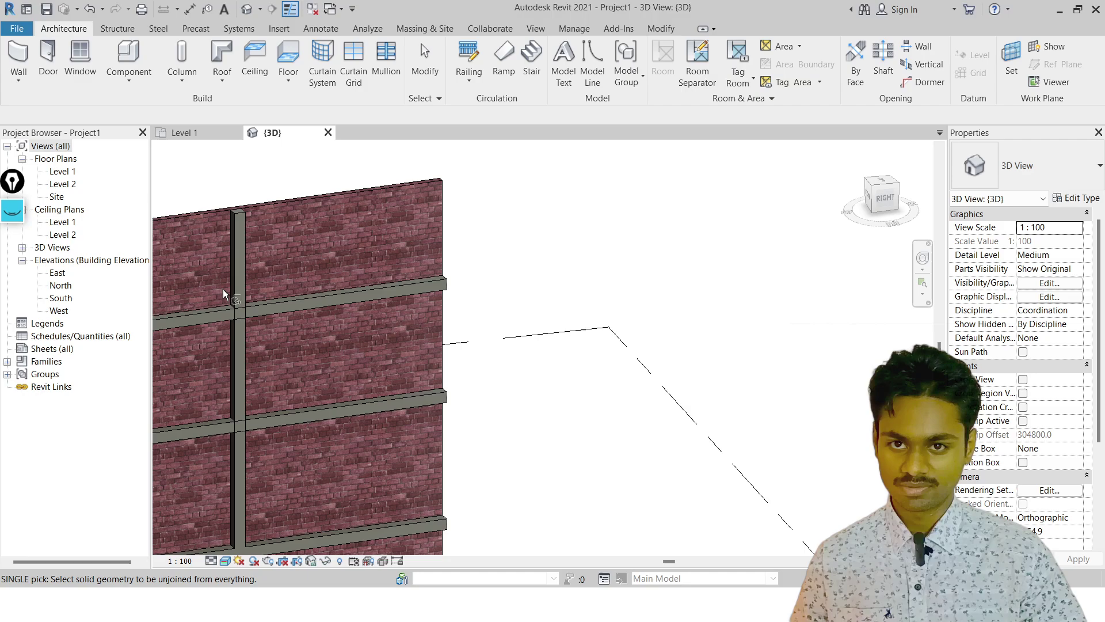
{"action": "scroll", "coordinate": [256, 295], "scroll_direction": "up", "scroll_amount": 3}
{"action": "scroll", "coordinate": [249, 357], "scroll_direction": "down", "scroll_amount": 1}
{"action": "middle_click_drag", "start_coordinate": [251, 415], "coordinate": [353, 248]}
{"action": "scroll", "coordinate": [370, 293], "scroll_direction": "down", "scroll_amount": 2}
{"action": "left_click", "coordinate": [363, 323]}
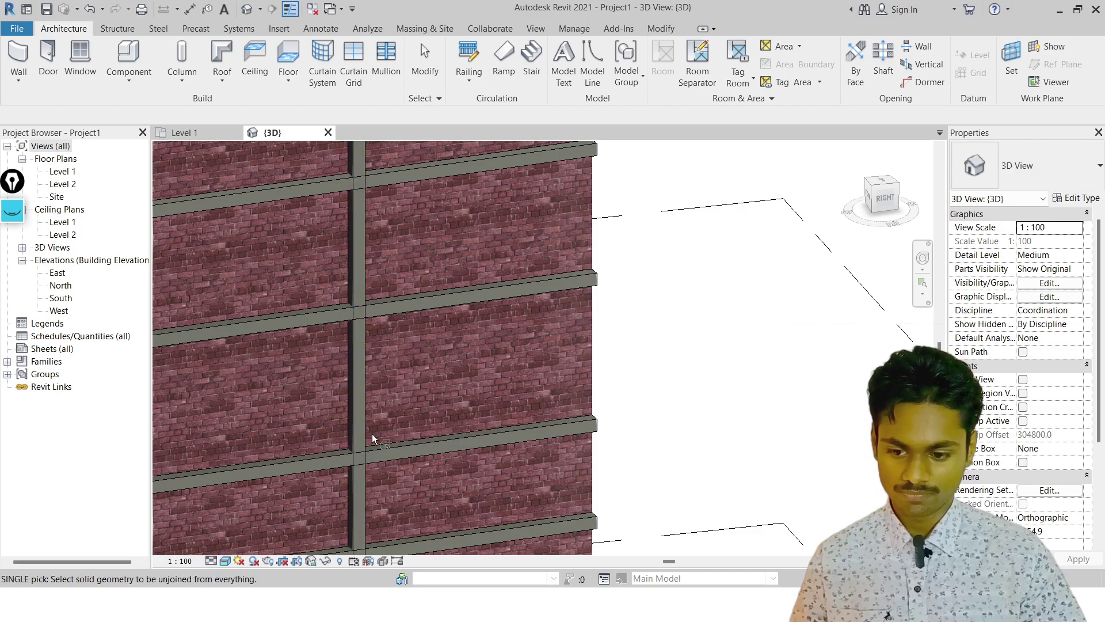
Unjoin the vertical sweep nearest the wall's left end from all the sweeps it crosses
{"action": "middle_click_drag", "start_coordinate": [377, 440], "coordinate": [407, 167]}
{"action": "scroll", "coordinate": [398, 248], "scroll_direction": "up", "scroll_amount": 1}
{"action": "middle_click_drag", "start_coordinate": [408, 251], "coordinate": [722, 263]}
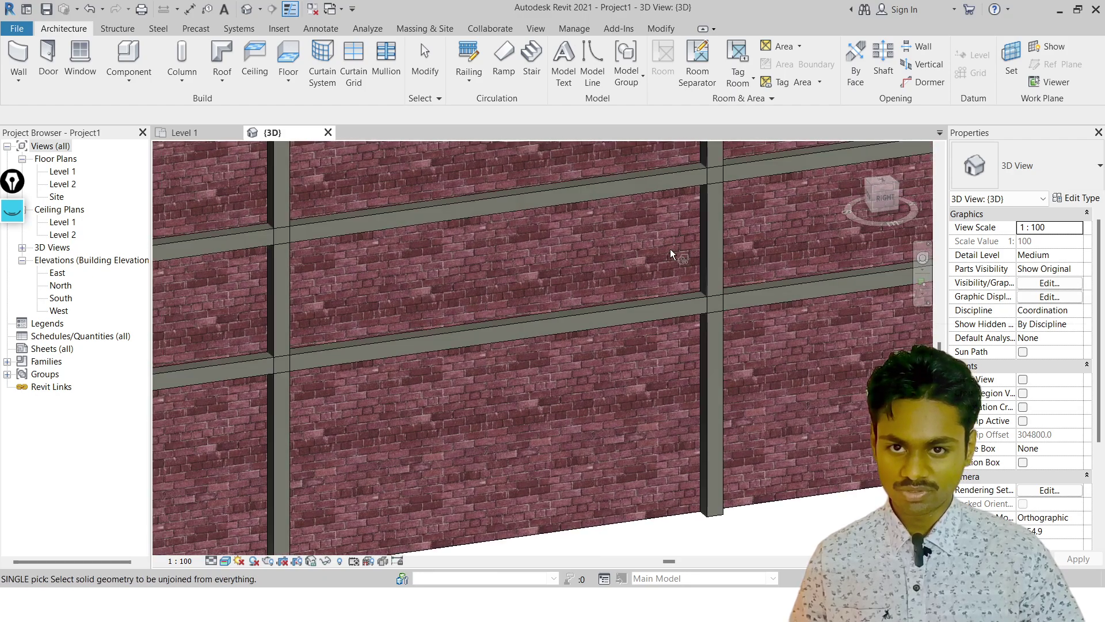
{"action": "scroll", "coordinate": [350, 253], "scroll_direction": "down", "scroll_amount": 2}
{"action": "middle_click_drag", "start_coordinate": [242, 234], "coordinate": [668, 240]}
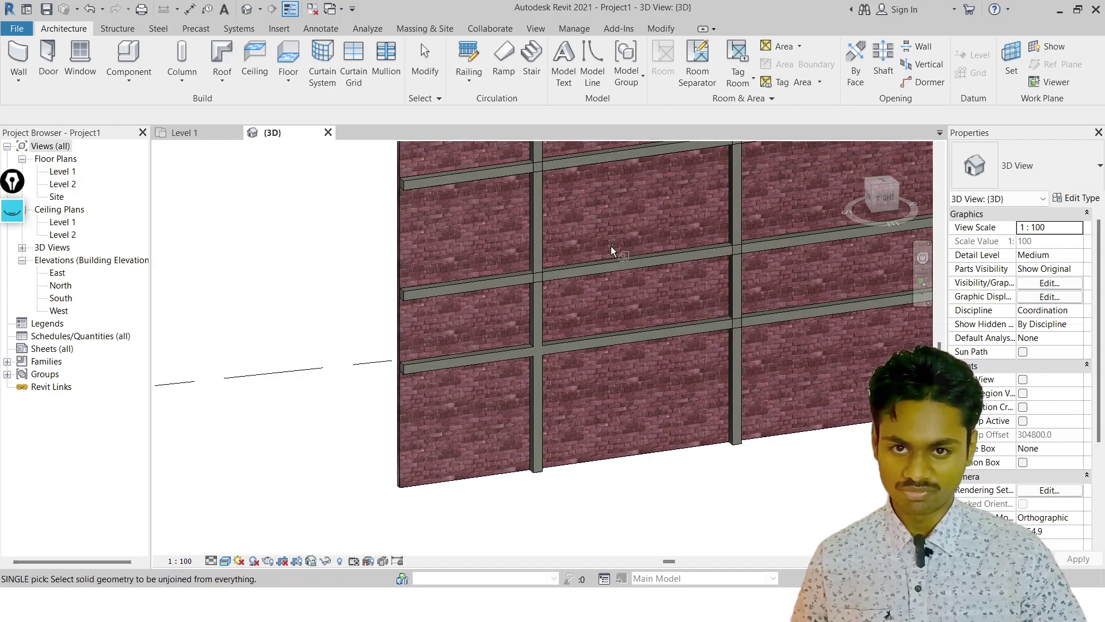
{"action": "scroll", "coordinate": [556, 319], "scroll_direction": "up", "scroll_amount": 3}
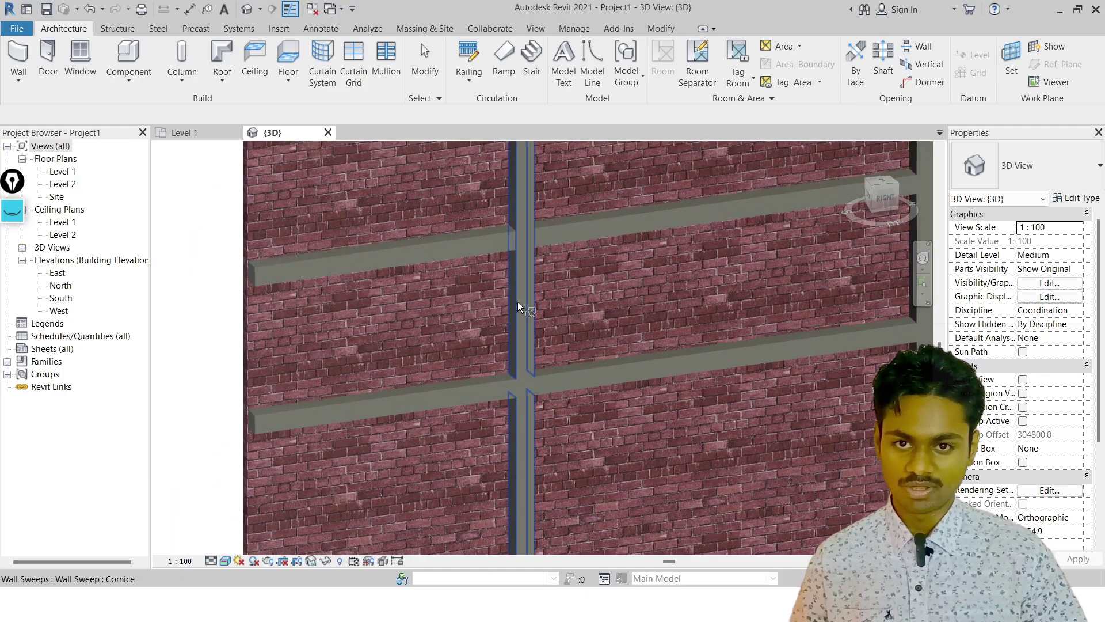
{"action": "left_click", "coordinate": [518, 309]}
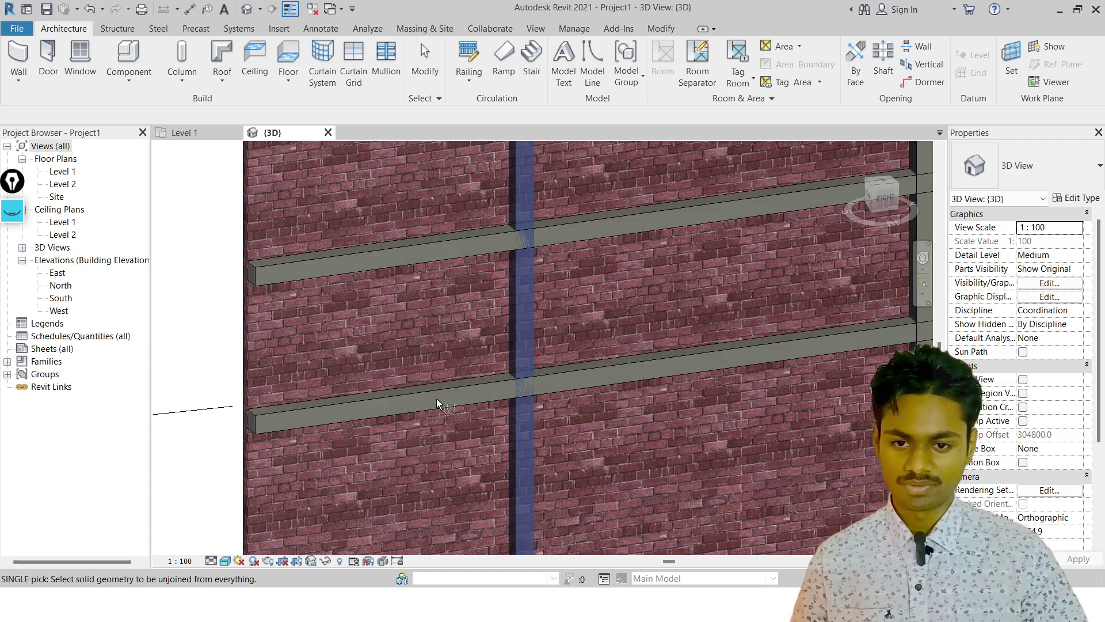
Examine the sweep crossings along the upper part of the wall and end Unjoin Geometry
{"action": "middle_click_drag", "start_coordinate": [639, 302], "coordinate": [497, 368]}
{"action": "middle_click_drag", "start_coordinate": [407, 163], "coordinate": [802, 386]}
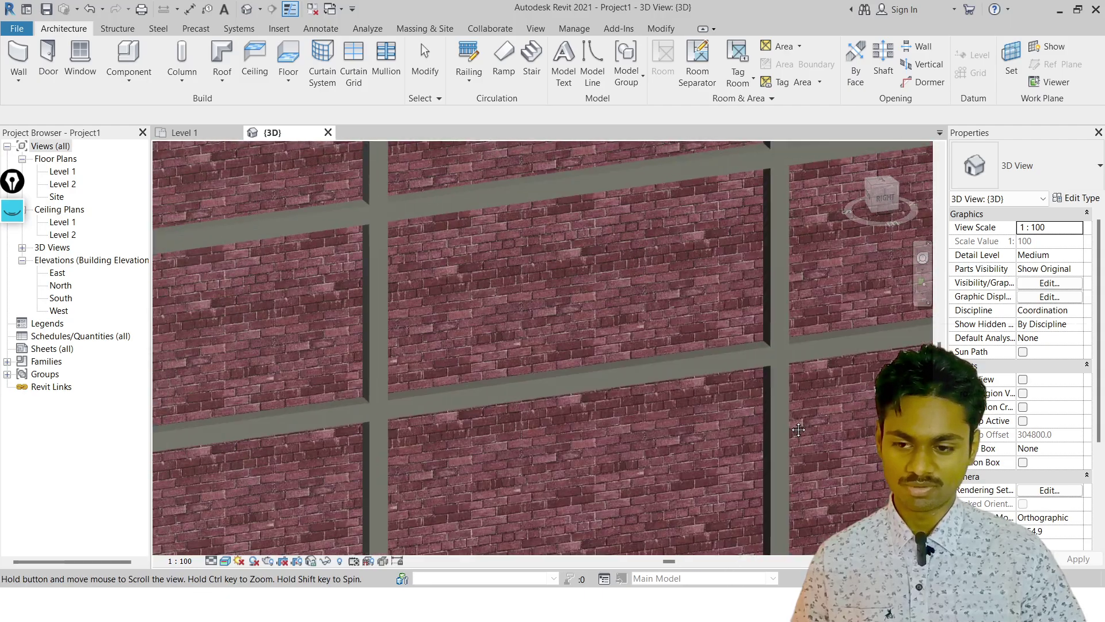
{"action": "middle_click_drag", "start_coordinate": [392, 151], "coordinate": [403, 335]}
{"action": "scroll", "coordinate": [403, 337], "scroll_direction": "down", "scroll_amount": 3}
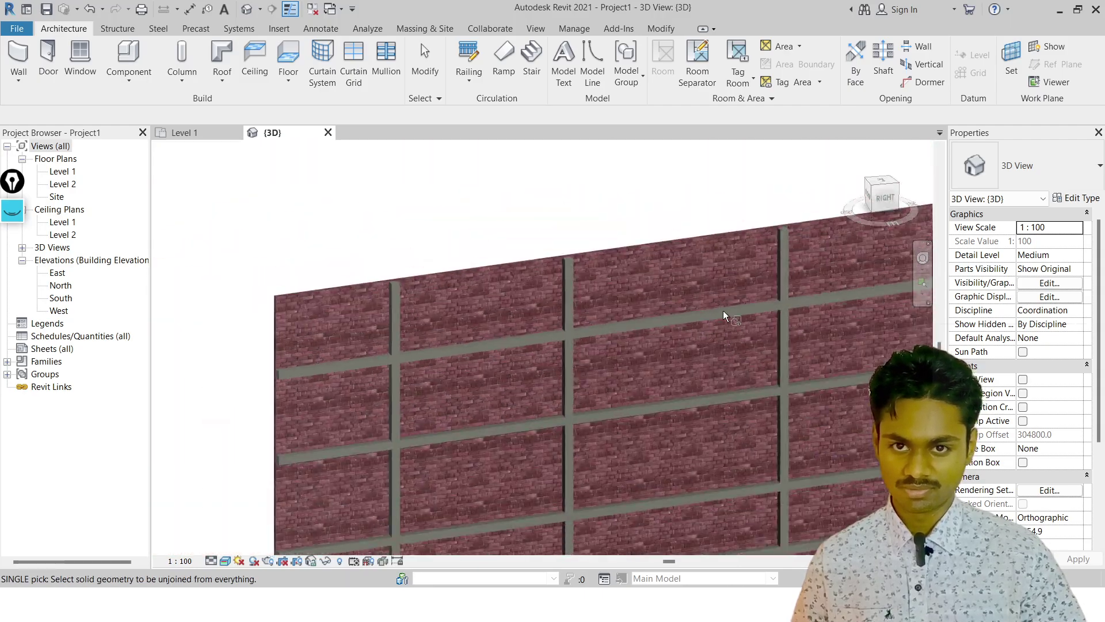
{"action": "scroll", "coordinate": [528, 291], "scroll_direction": "up", "scroll_amount": 3}
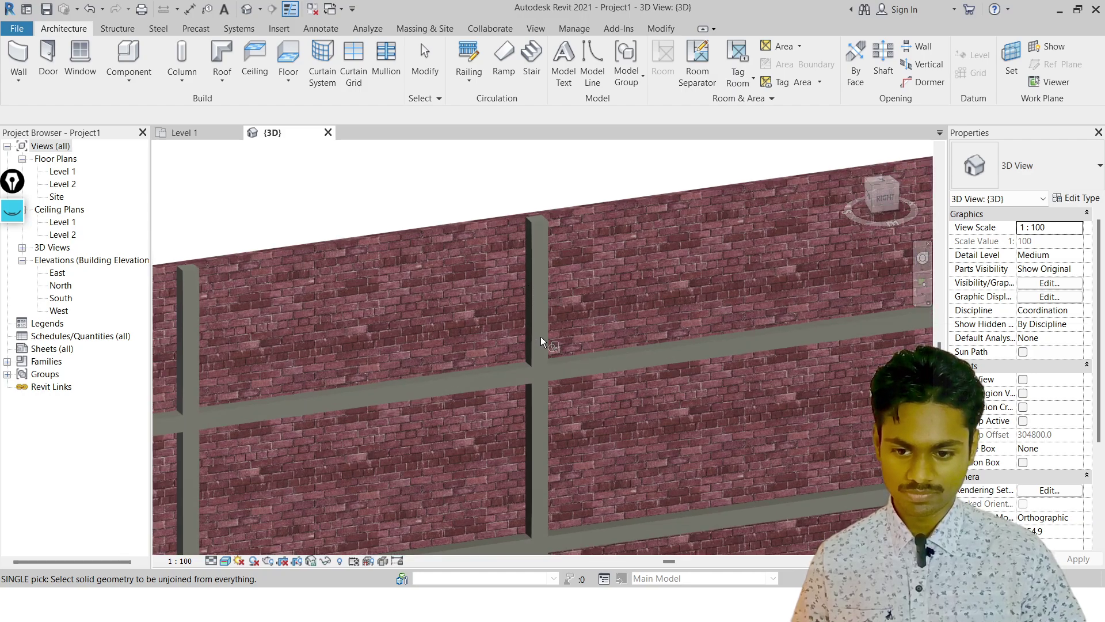
{"action": "scroll", "coordinate": [545, 332], "scroll_direction": "up", "scroll_amount": 3}
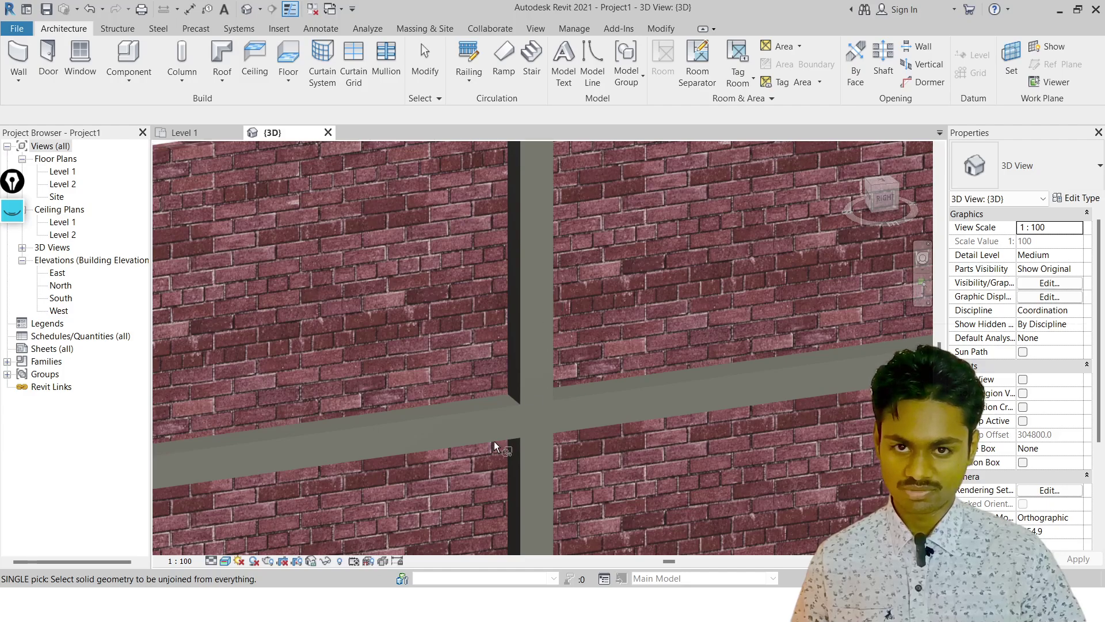
{"action": "scroll", "coordinate": [534, 377], "scroll_direction": "down", "scroll_amount": 4}
{"action": "key", "text": "Escape"}
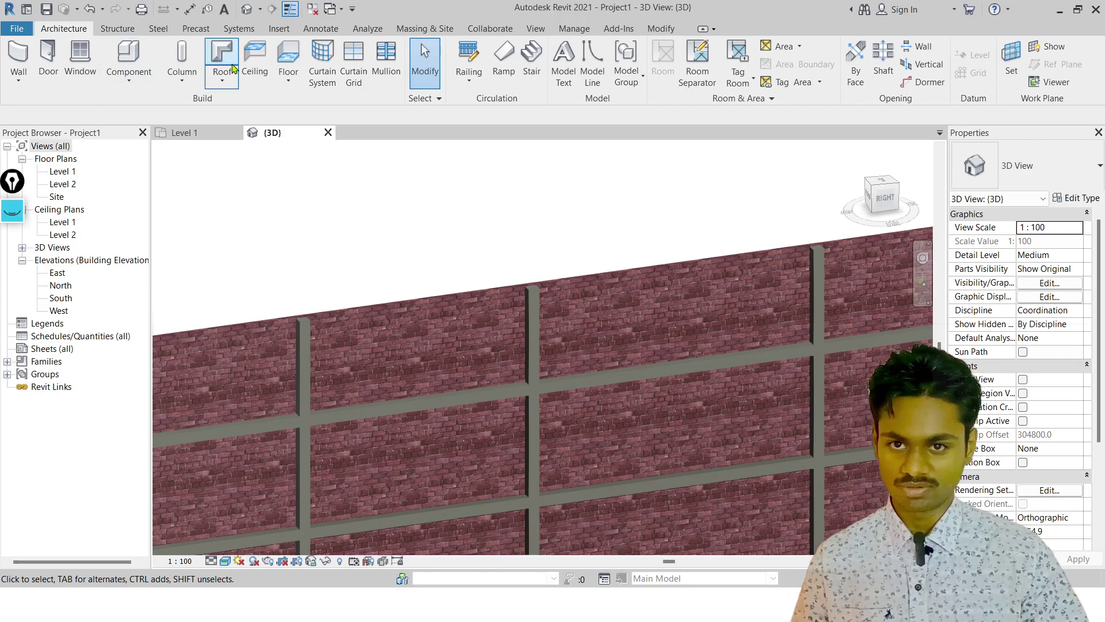
Switch to the Lecture 14 slide show and tick off Unjoin Geometry in the topic list
{"action": "left_click", "coordinate": [18, 78]}
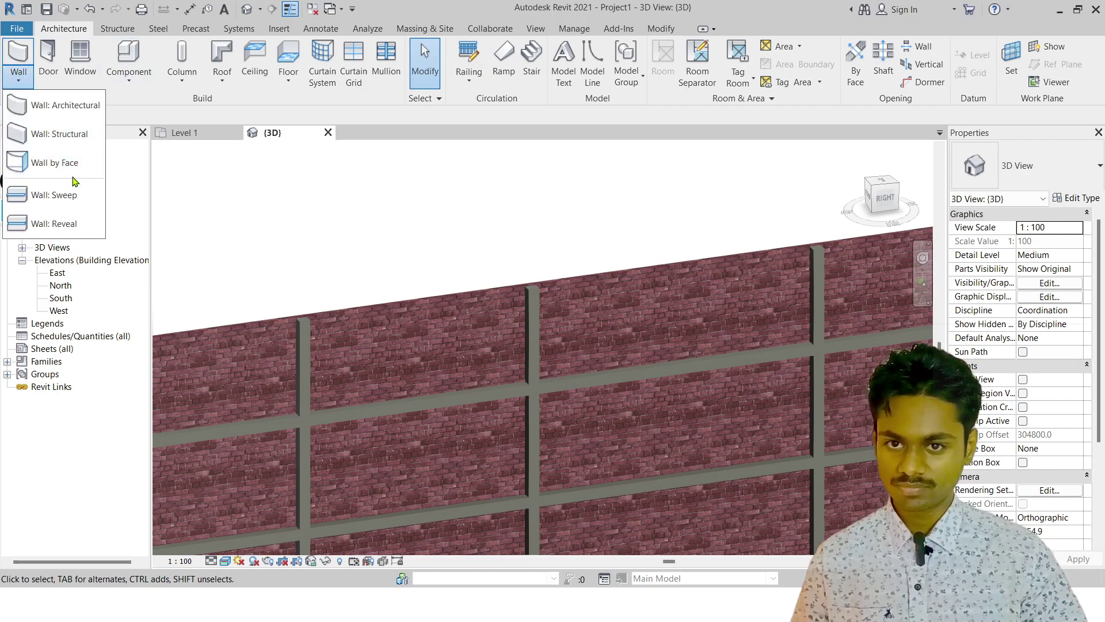
{"action": "key", "text": "alt+Tab"}
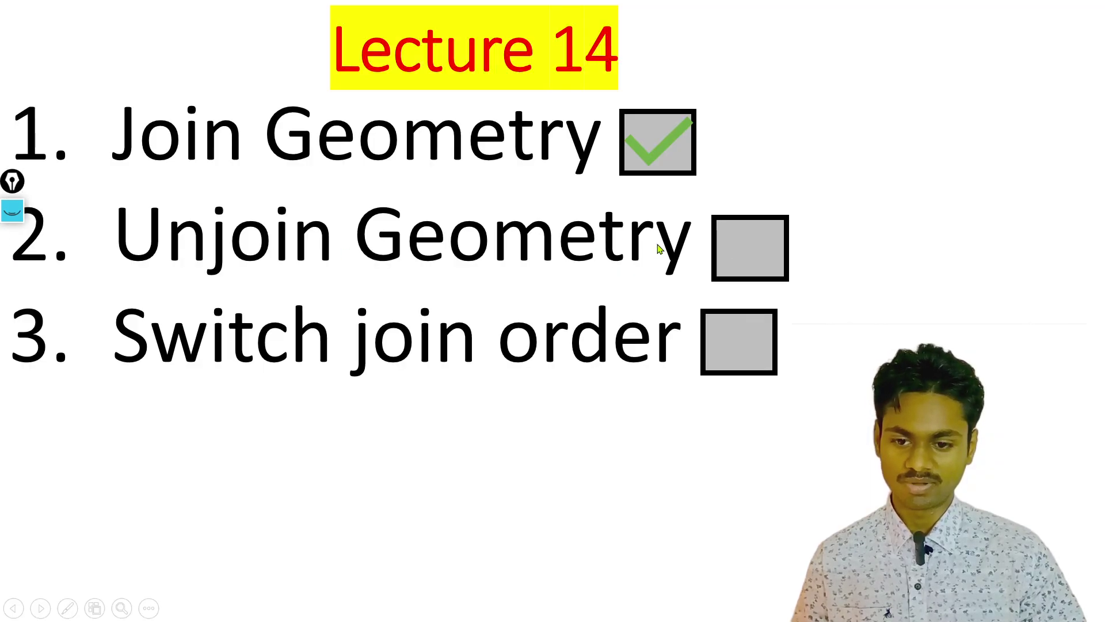
{"action": "left_click", "coordinate": [723, 255]}
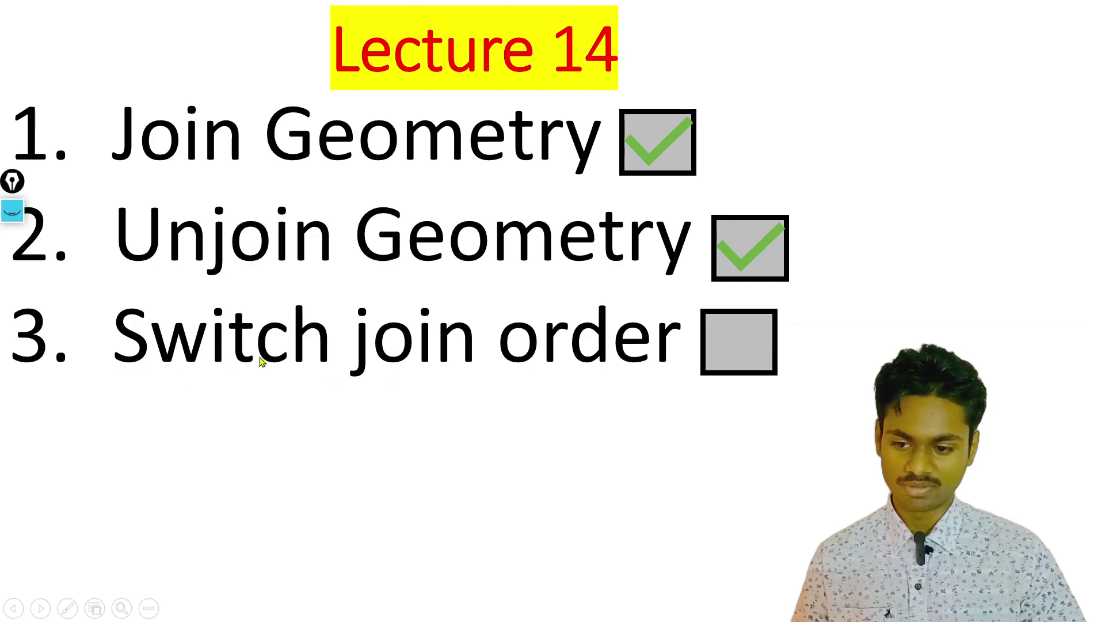
Switch back to Revit and start Switch Join Order at an upper crossing of the cornice wall sweeps
{"action": "key", "text": "alt+Tab"}
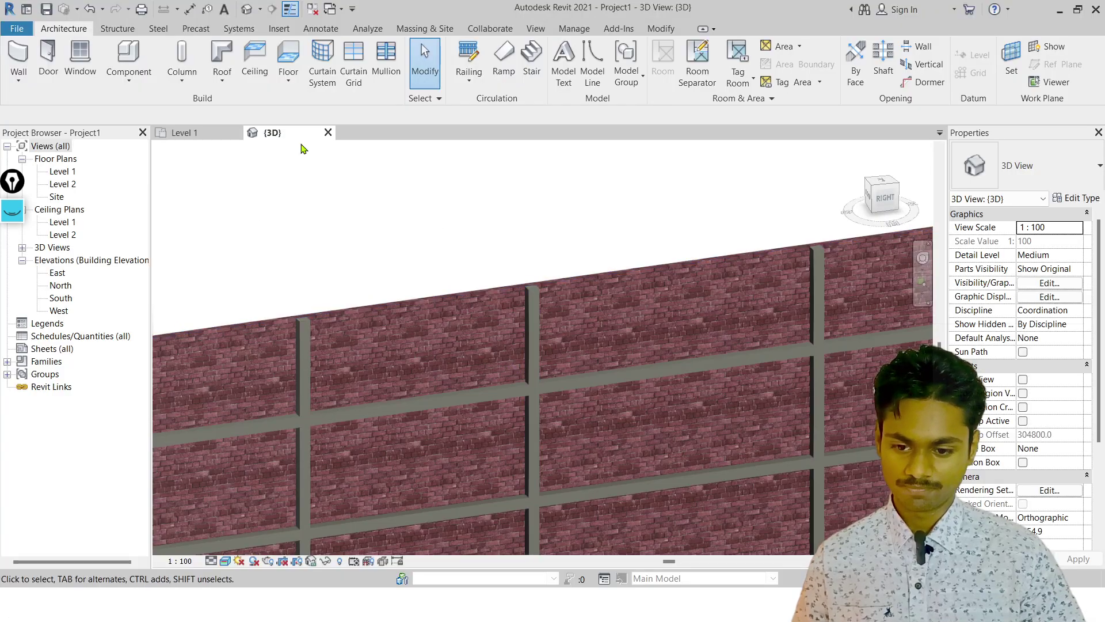
{"action": "left_click", "coordinate": [18, 81]}
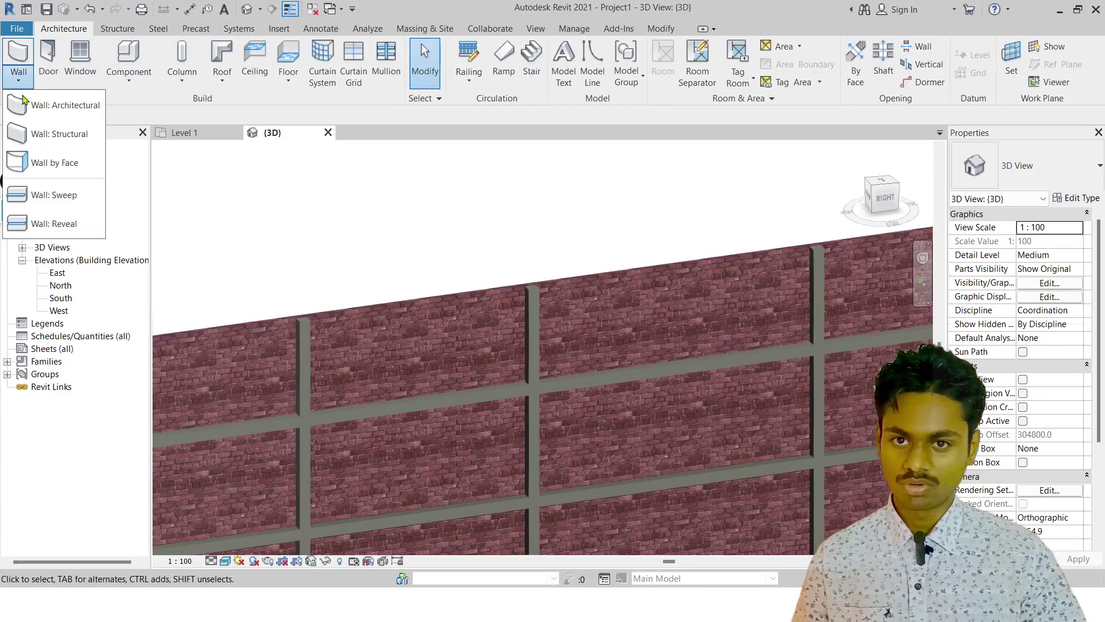
{"action": "left_click", "coordinate": [48, 193]}
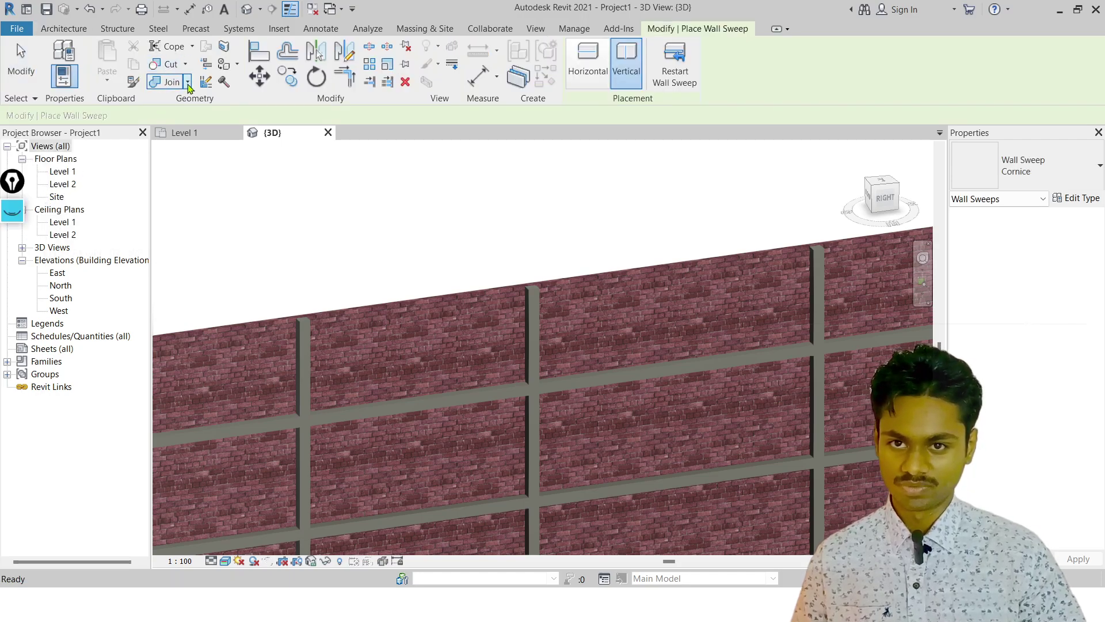
{"action": "left_click", "coordinate": [187, 82]}
{"action": "left_click", "coordinate": [206, 162]}
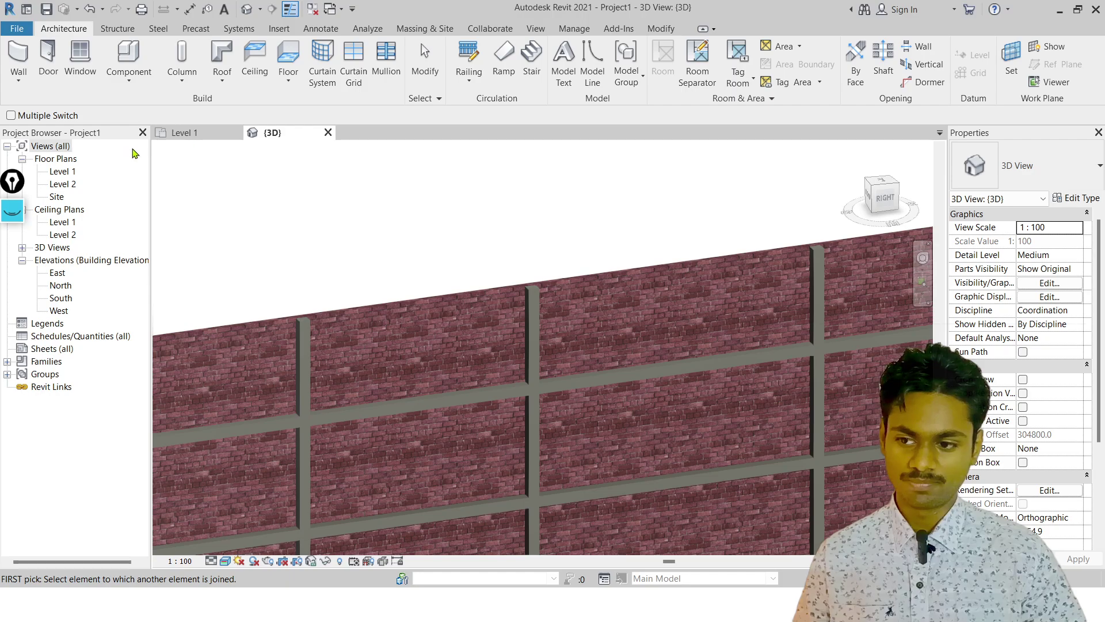
{"action": "scroll", "coordinate": [547, 356], "scroll_direction": "up", "scroll_amount": 3}
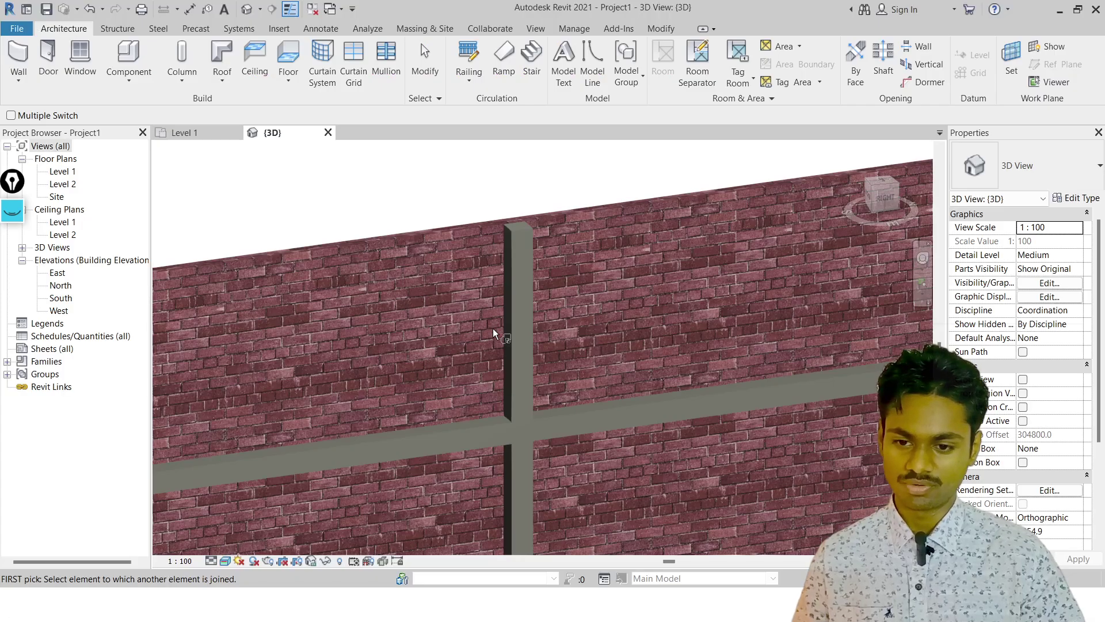
{"action": "scroll", "coordinate": [464, 236], "scroll_direction": "up", "scroll_amount": 3}
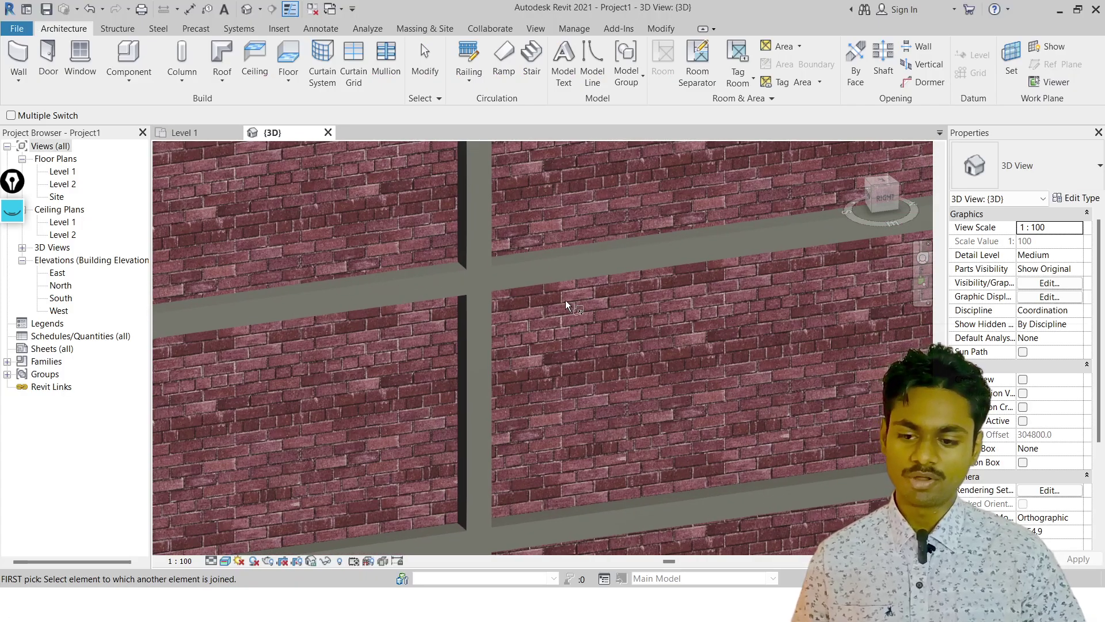
Select the topmost horizontal sweep and the vertical sweep crossing it in turn, examine their crossing, and clear the selection
{"action": "left_click", "coordinate": [427, 284]}
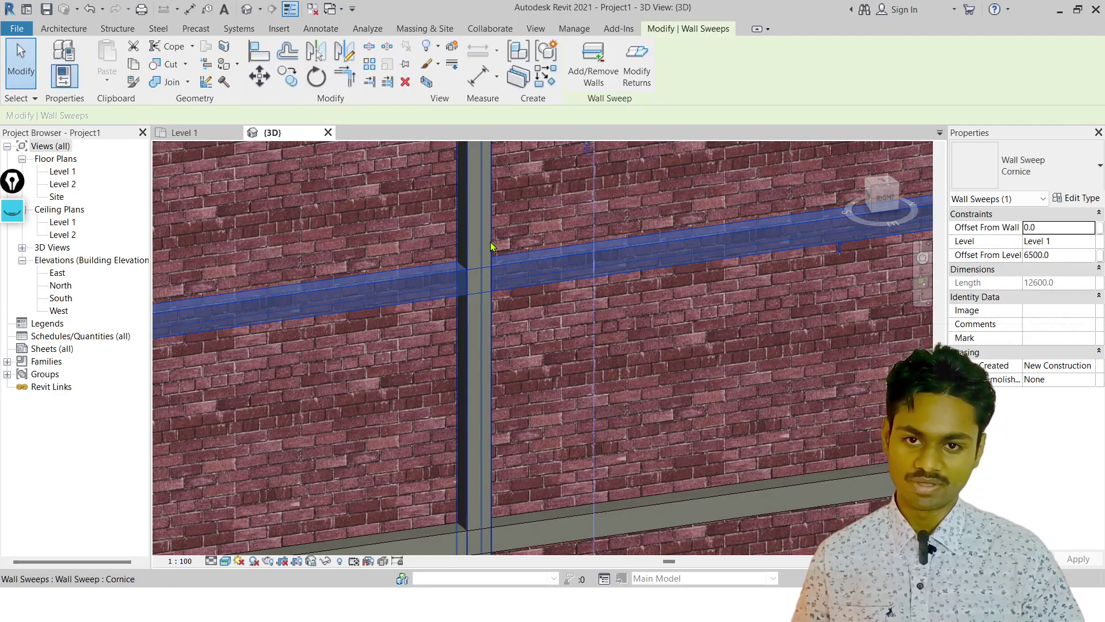
{"action": "key", "text": "Escape"}
{"action": "left_click", "coordinate": [464, 215]}
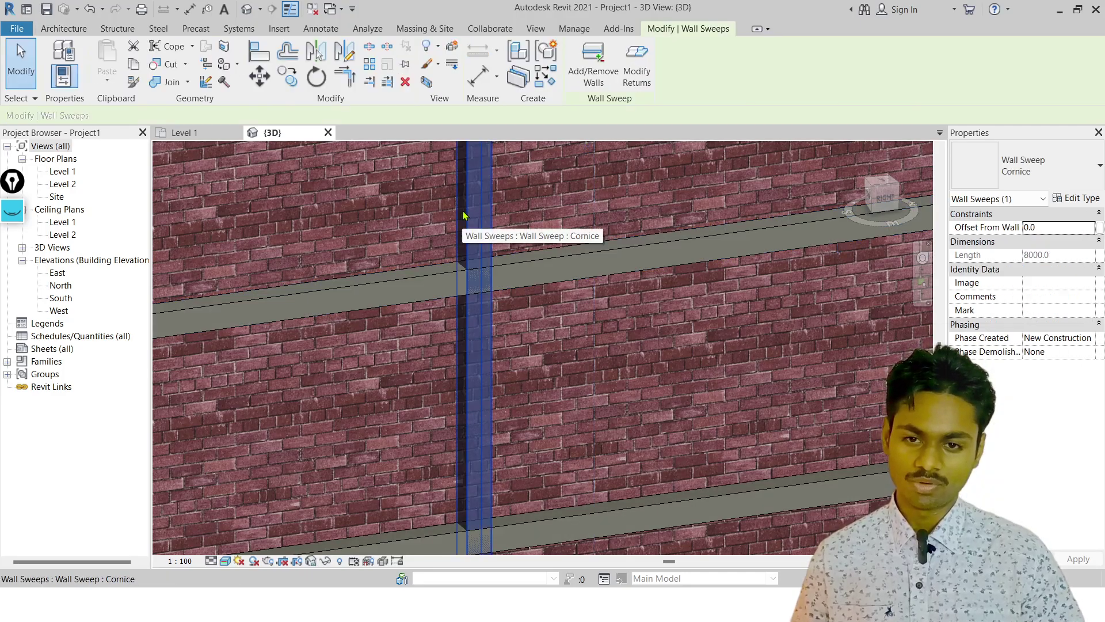
{"action": "left_click", "coordinate": [382, 278]}
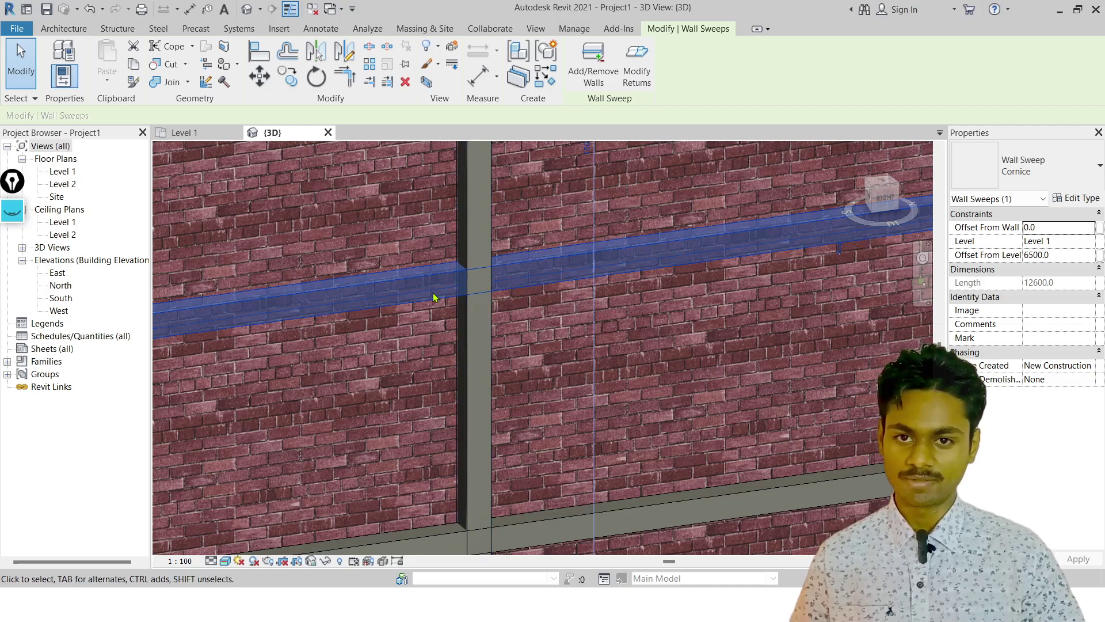
{"action": "scroll", "coordinate": [487, 280], "scroll_direction": "down", "scroll_amount": 6}
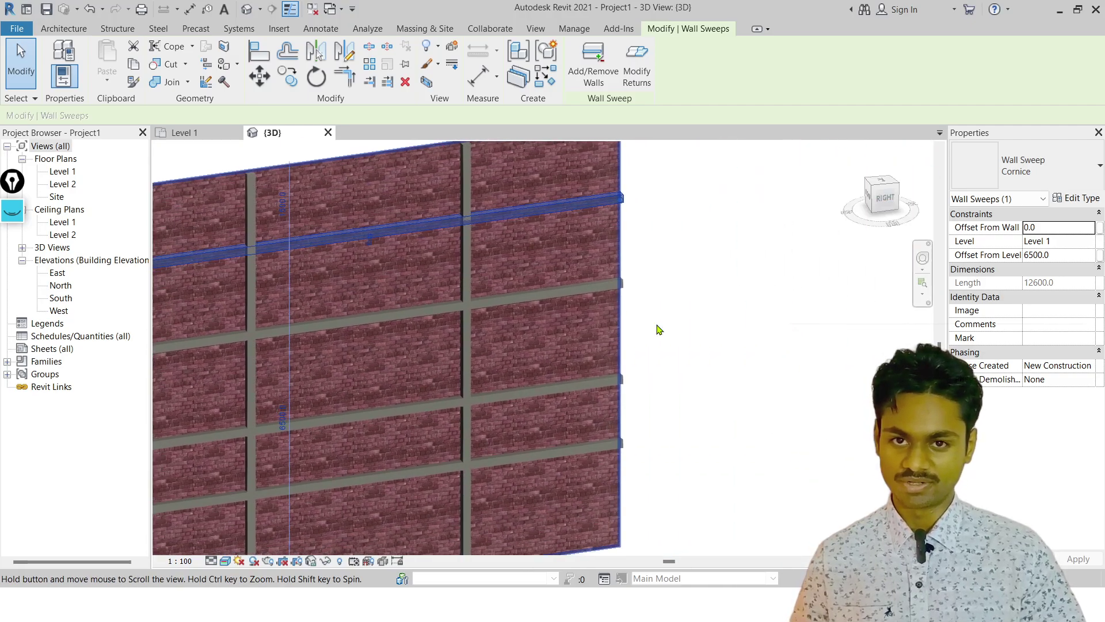
{"action": "scroll", "coordinate": [479, 284], "scroll_direction": "up", "scroll_amount": 6}
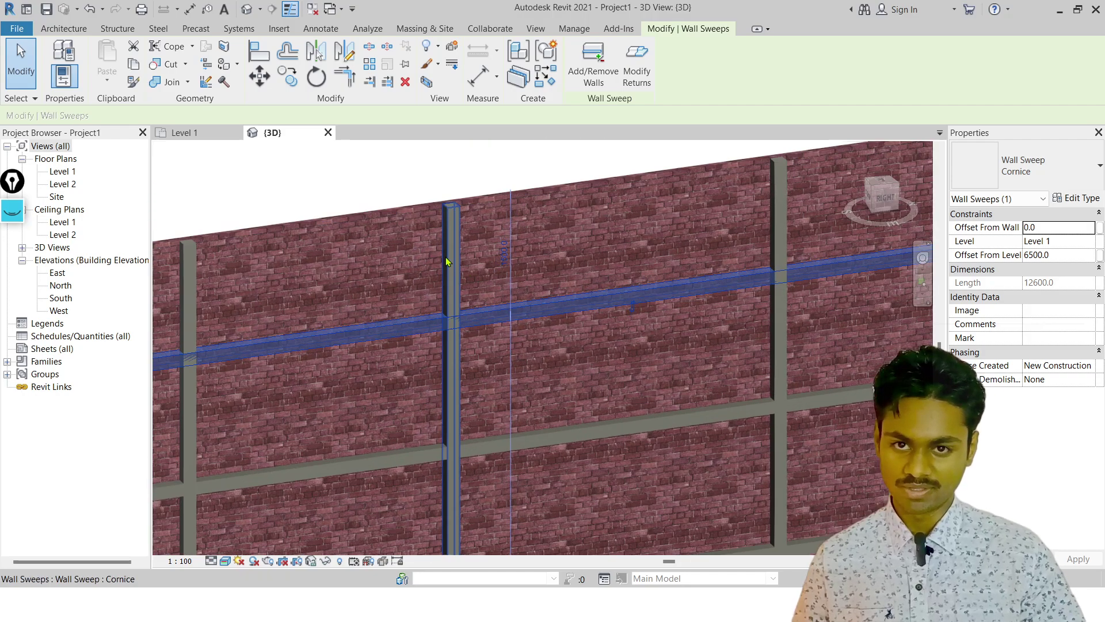
{"action": "key", "text": "Escape"}
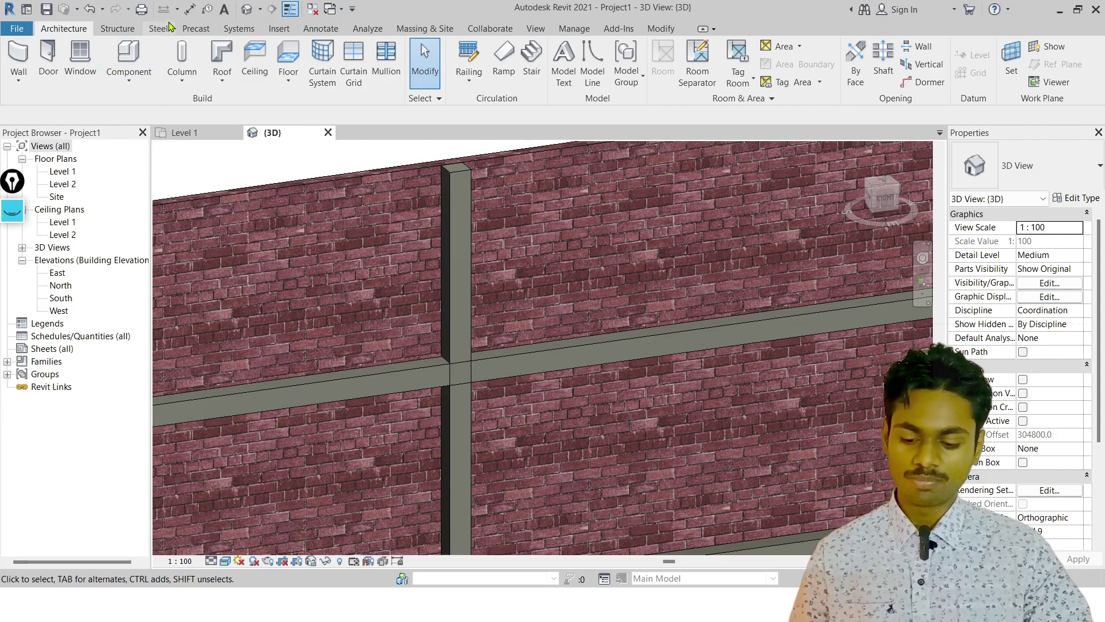
{"action": "key", "text": "super"}
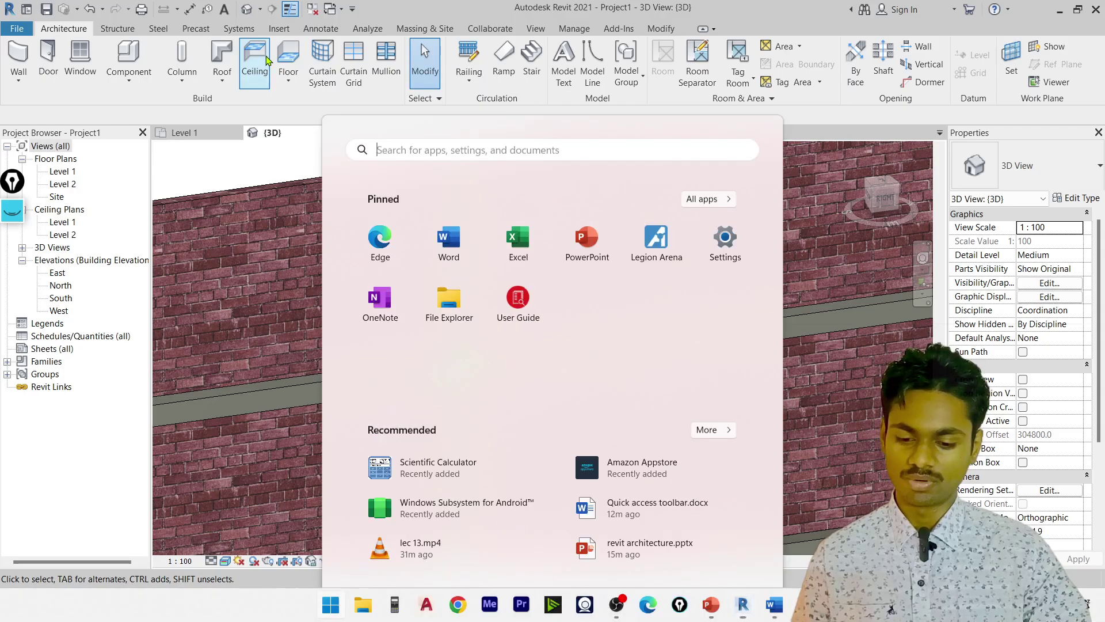
{"action": "key", "text": "super"}
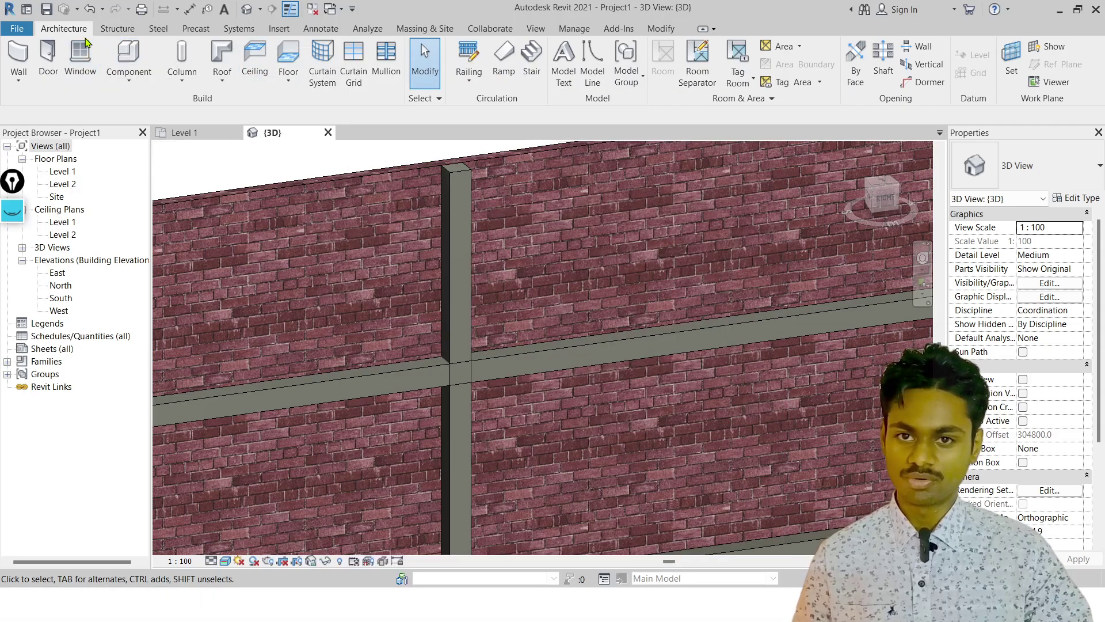
{"action": "left_click", "coordinate": [19, 80]}
{"action": "left_click", "coordinate": [43, 194]}
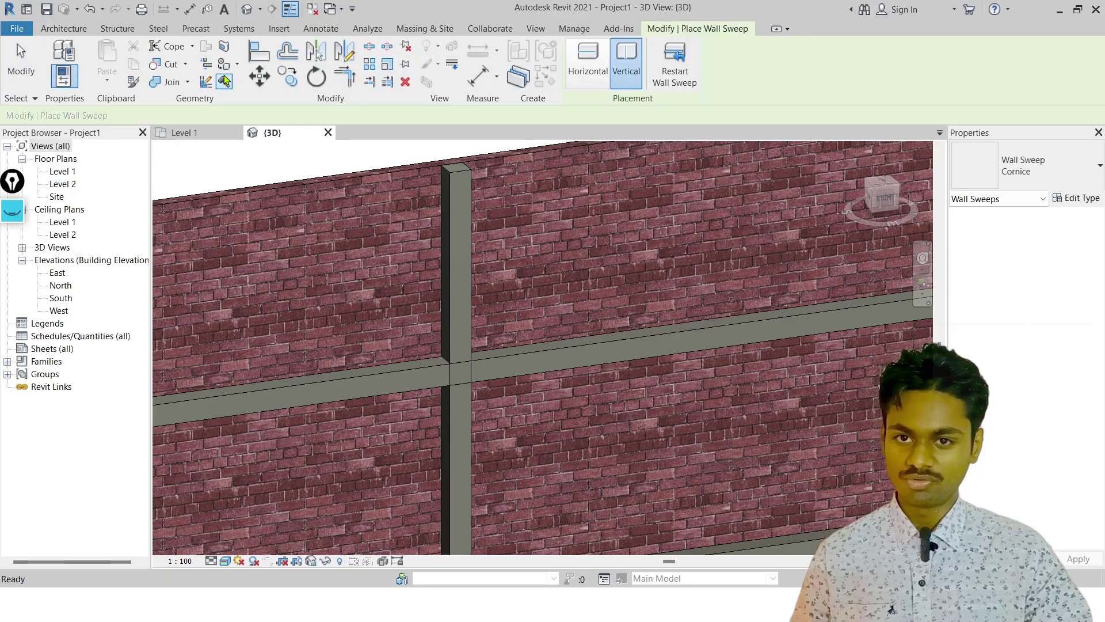
{"action": "left_click", "coordinate": [188, 81]}
{"action": "left_click", "coordinate": [216, 165]}
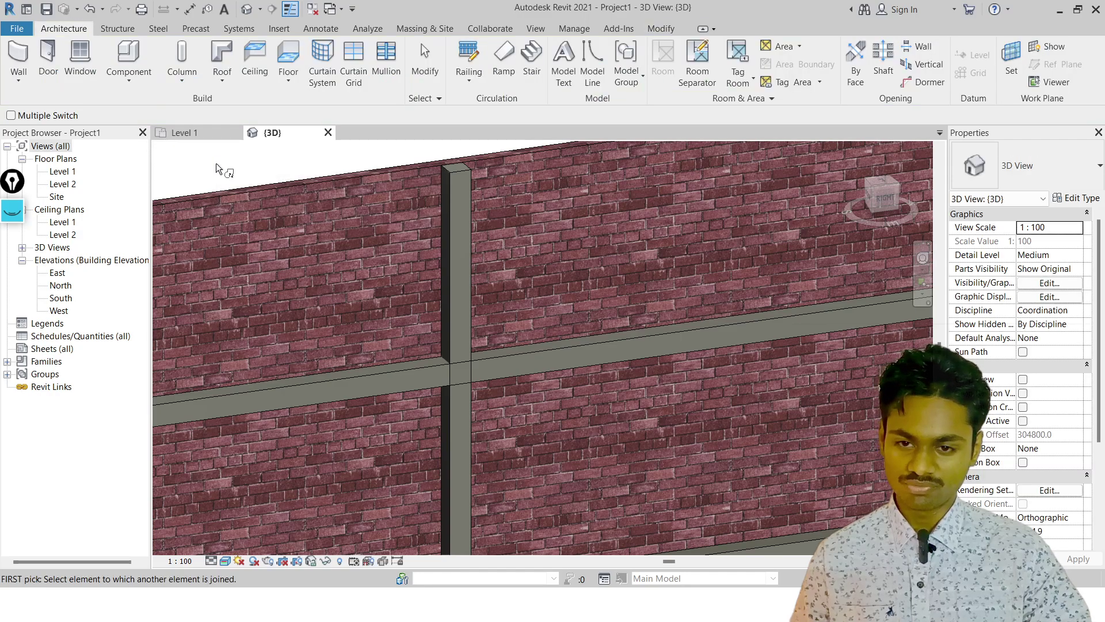
{"action": "scroll", "coordinate": [417, 386], "scroll_direction": "down", "scroll_amount": 3}
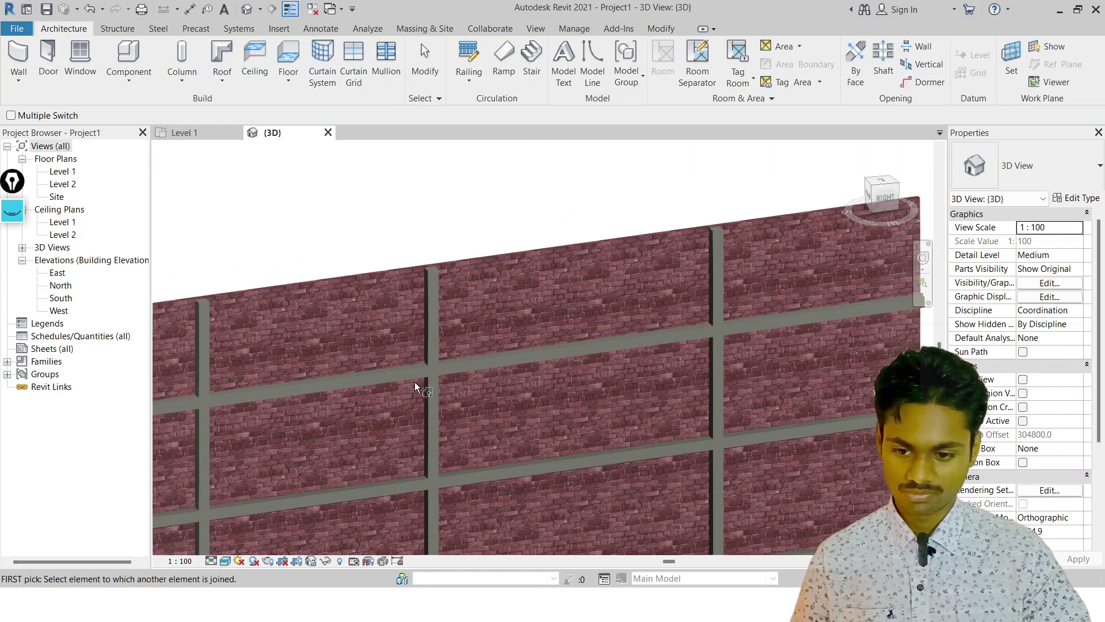
{"action": "scroll", "coordinate": [384, 374], "scroll_direction": "up", "scroll_amount": 2}
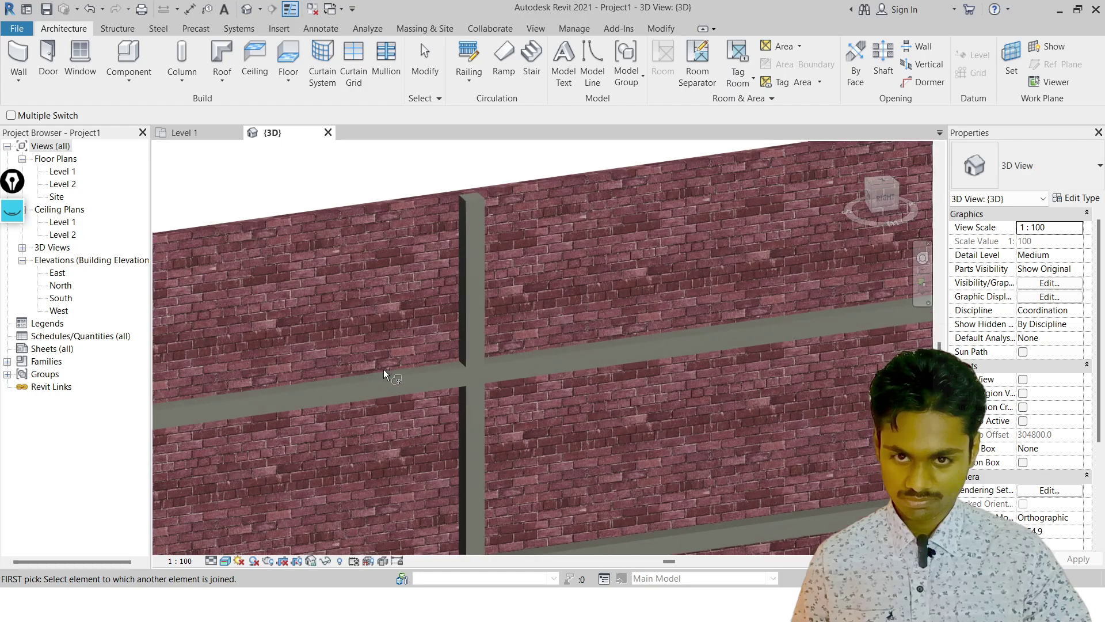
{"action": "key", "text": "Escape"}
Join the vertical sweep nearest the wall's left end with the lowest horizontal sweep using Join Geometry, and end the command
{"action": "scroll", "coordinate": [478, 322], "scroll_direction": "down", "scroll_amount": 5}
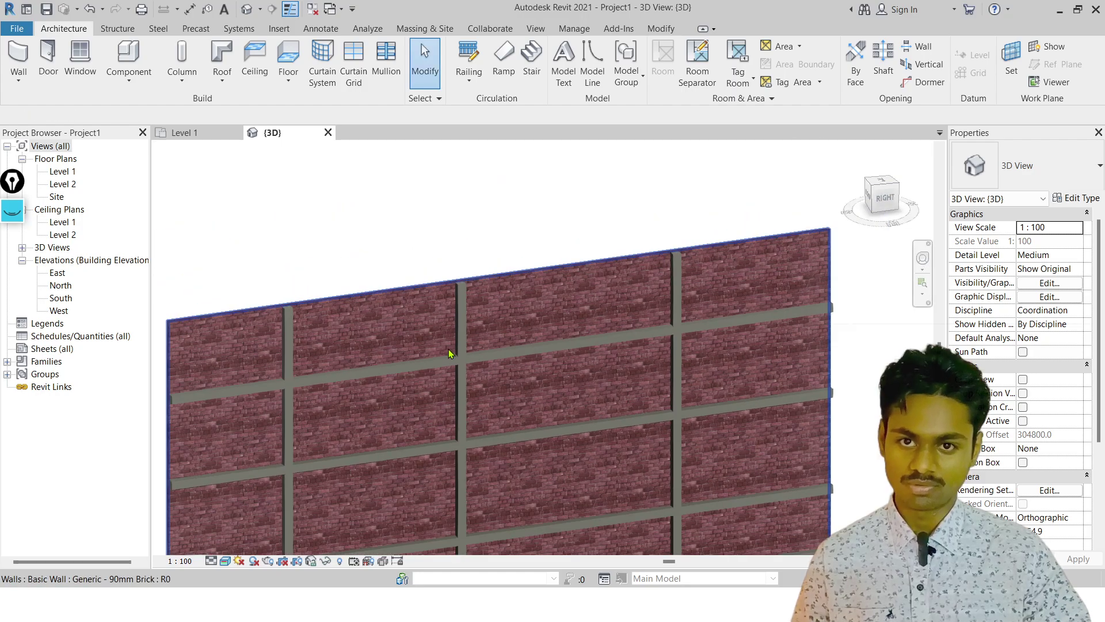
{"action": "middle_click_drag", "start_coordinate": [494, 285], "coordinate": [510, 259]}
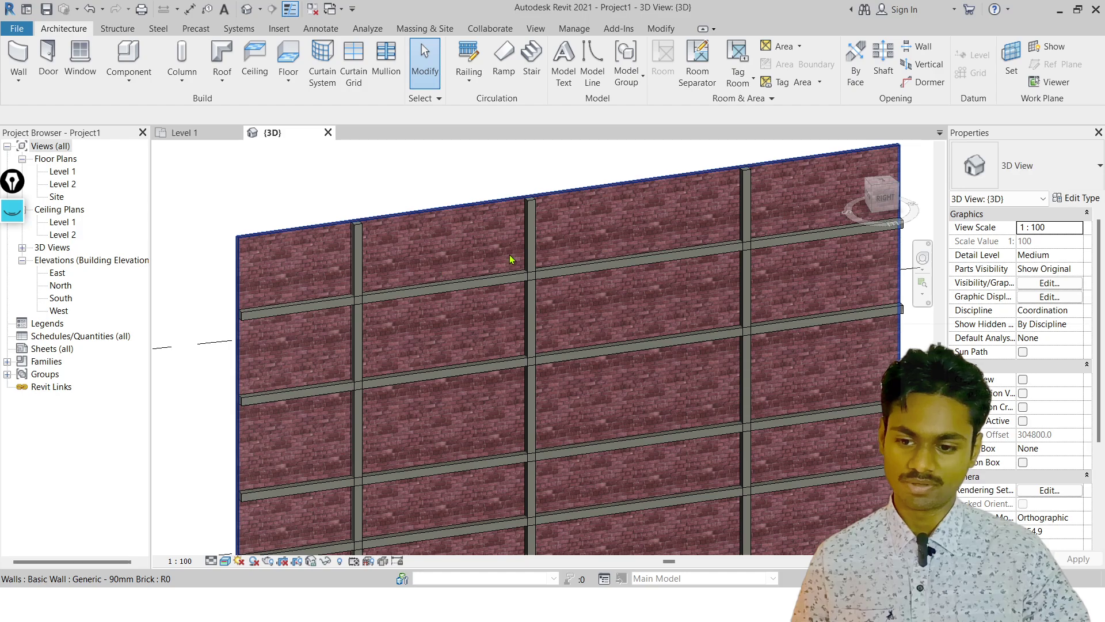
{"action": "scroll", "coordinate": [432, 259], "scroll_direction": "up", "scroll_amount": 2}
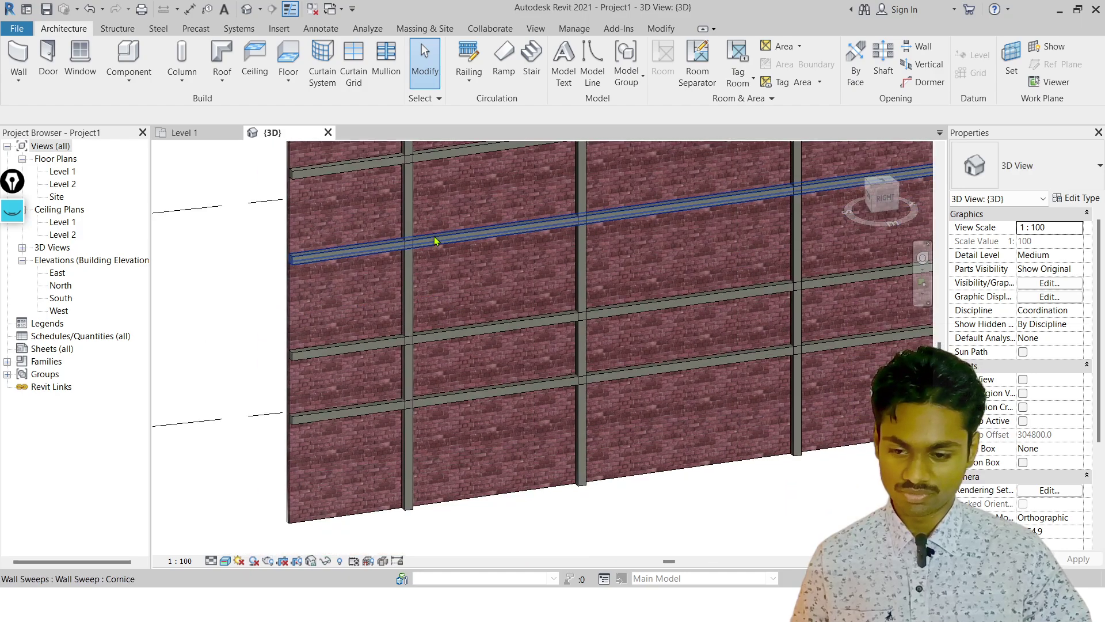
{"action": "scroll", "coordinate": [425, 277], "scroll_direction": "up", "scroll_amount": 2}
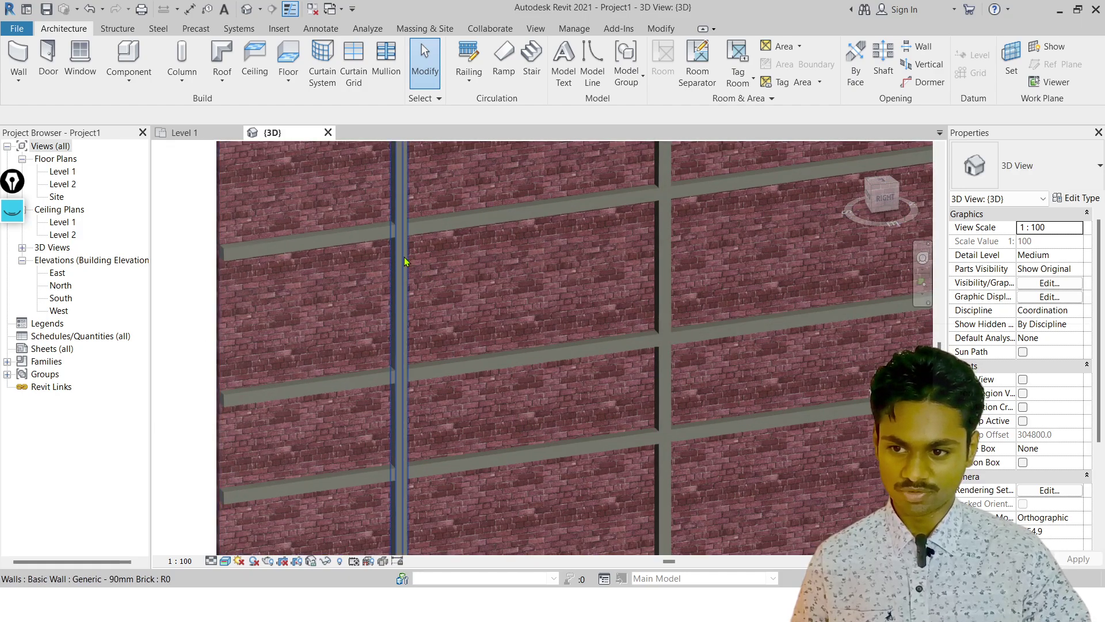
{"action": "left_click", "coordinate": [18, 78]}
{"action": "left_click", "coordinate": [53, 195]}
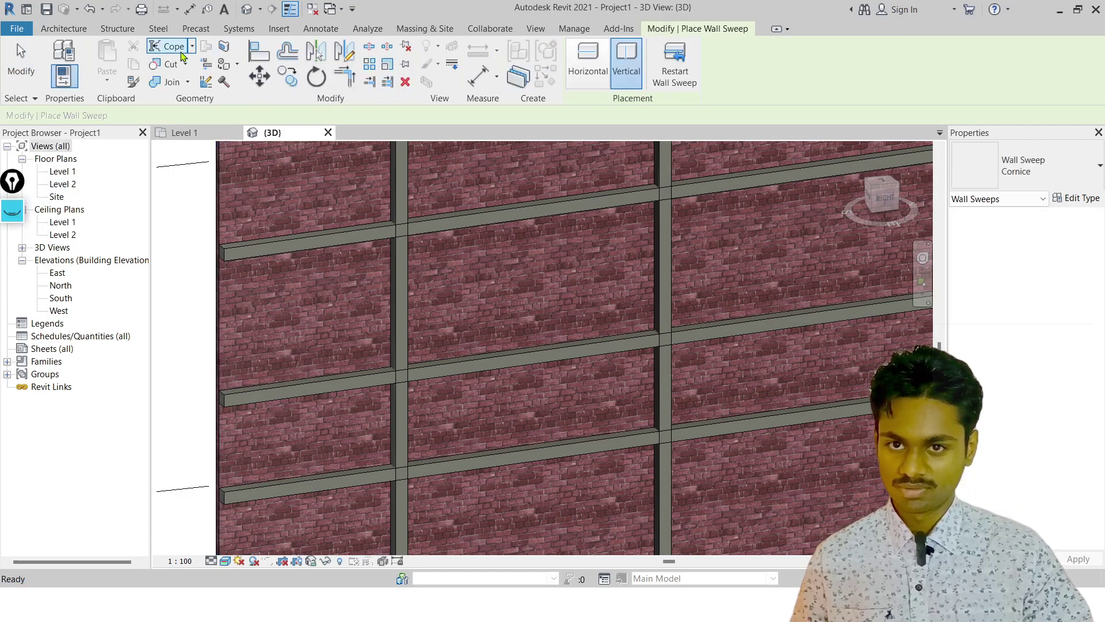
{"action": "left_click", "coordinate": [173, 82]}
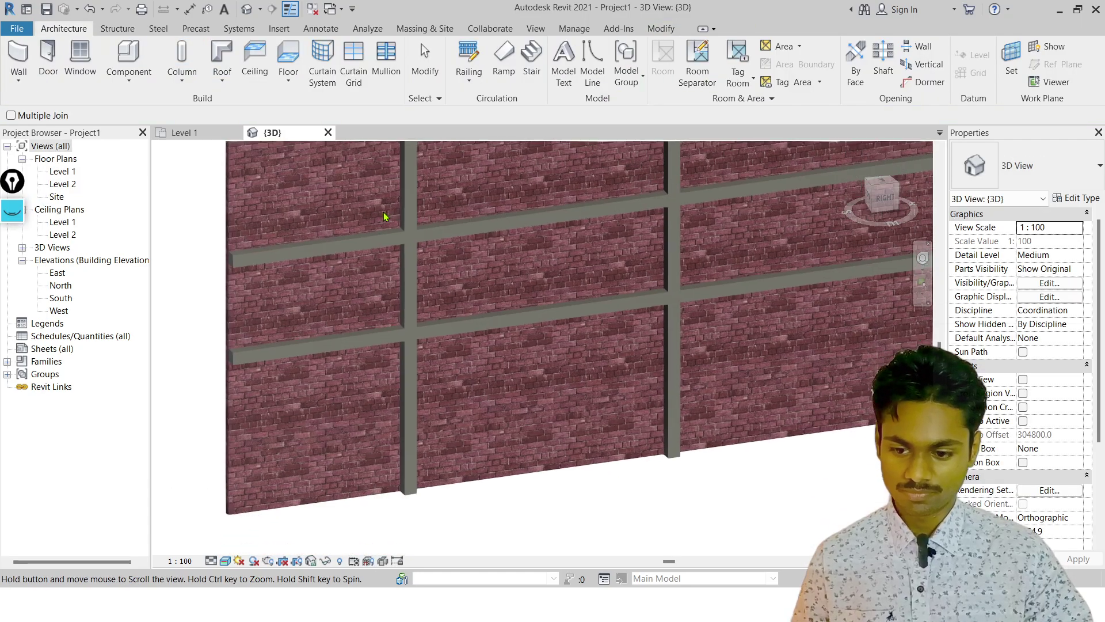
{"action": "left_click", "coordinate": [389, 332]}
{"action": "left_click", "coordinate": [403, 337]}
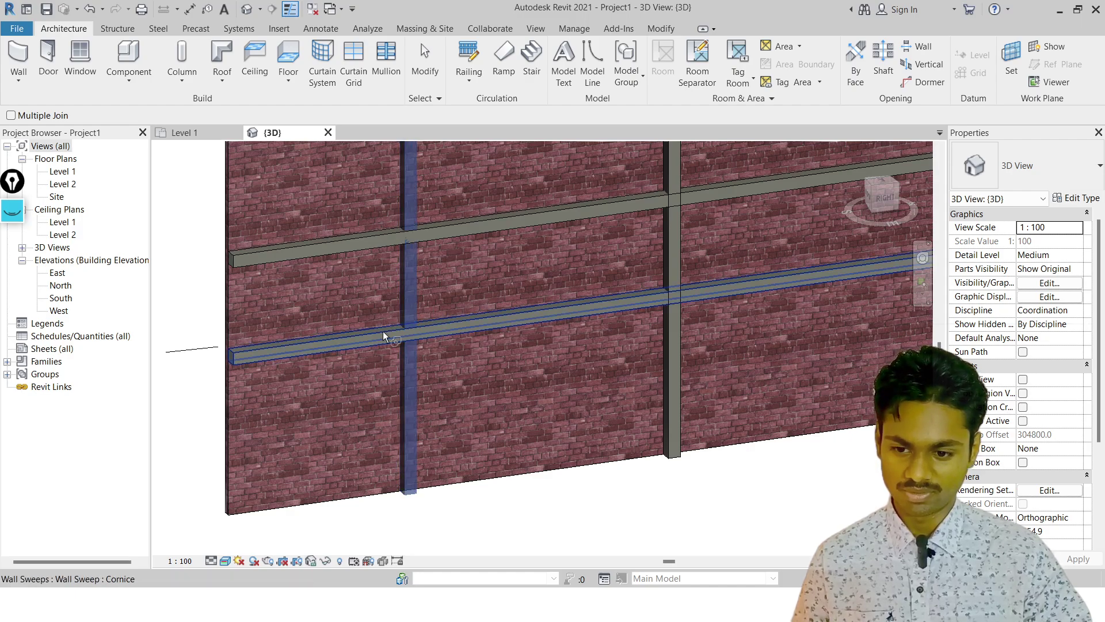
{"action": "left_click", "coordinate": [425, 61]}
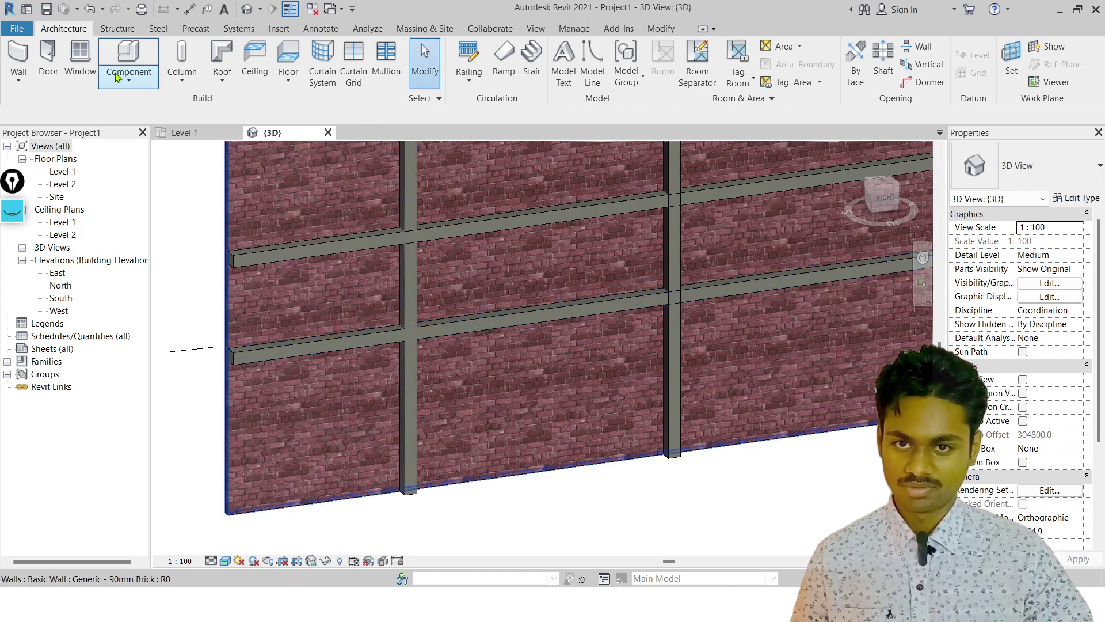
Switch the join order of the lowest horizontal sweep and the leftmost vertical sweep, picking the horizontal one first, and end the command
{"action": "left_click", "coordinate": [21, 83]}
{"action": "left_click", "coordinate": [43, 194]}
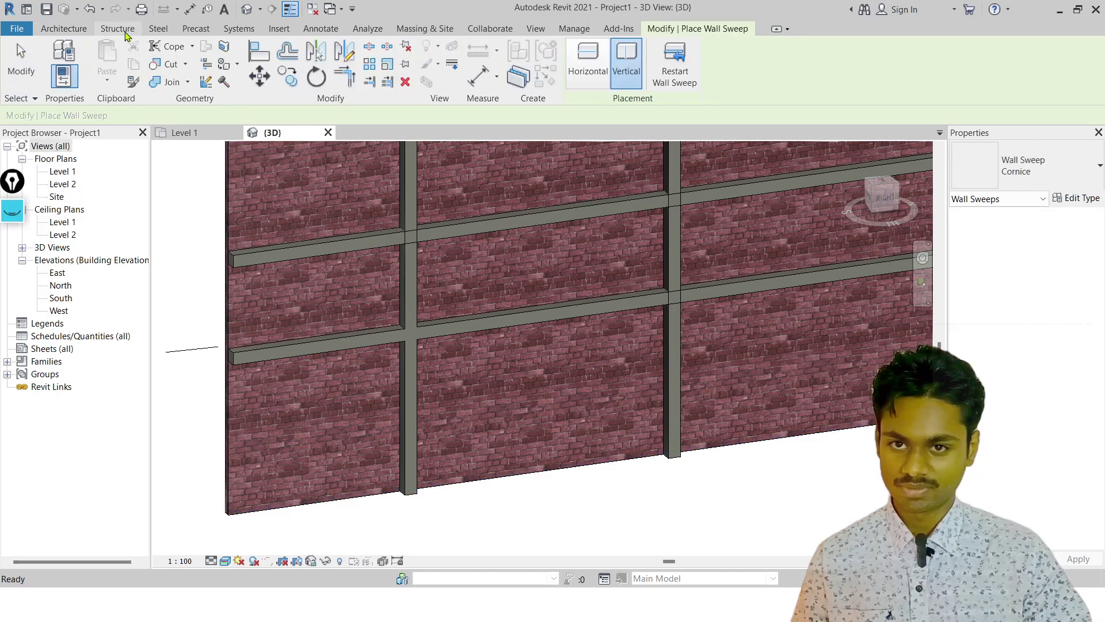
{"action": "left_click", "coordinate": [187, 82]}
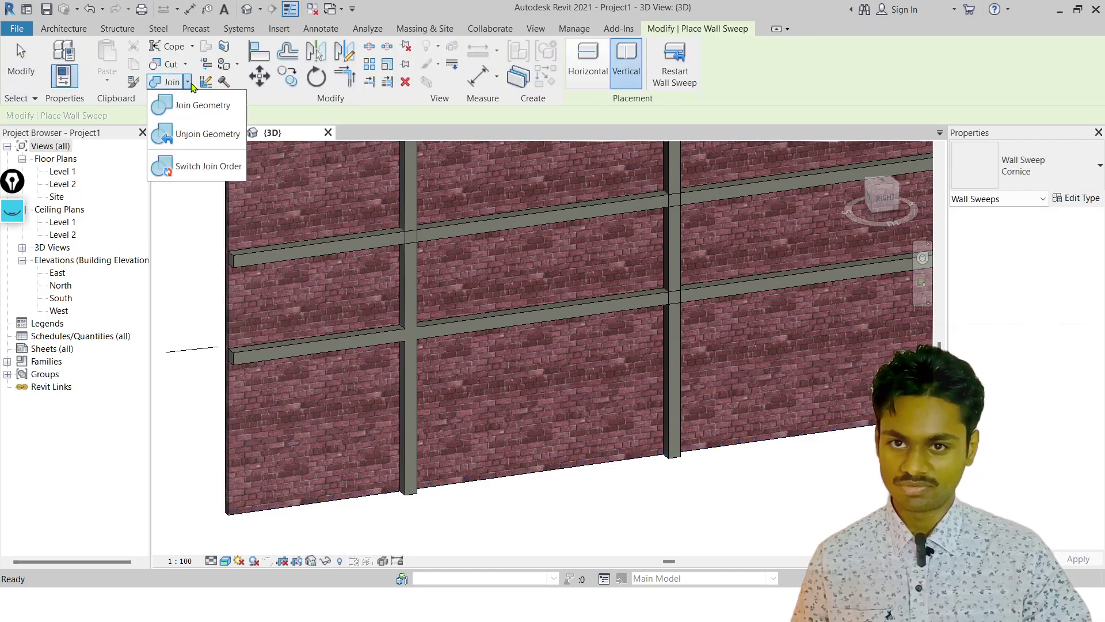
{"action": "left_click", "coordinate": [228, 169]}
{"action": "scroll", "coordinate": [375, 335], "scroll_direction": "up", "scroll_amount": 3}
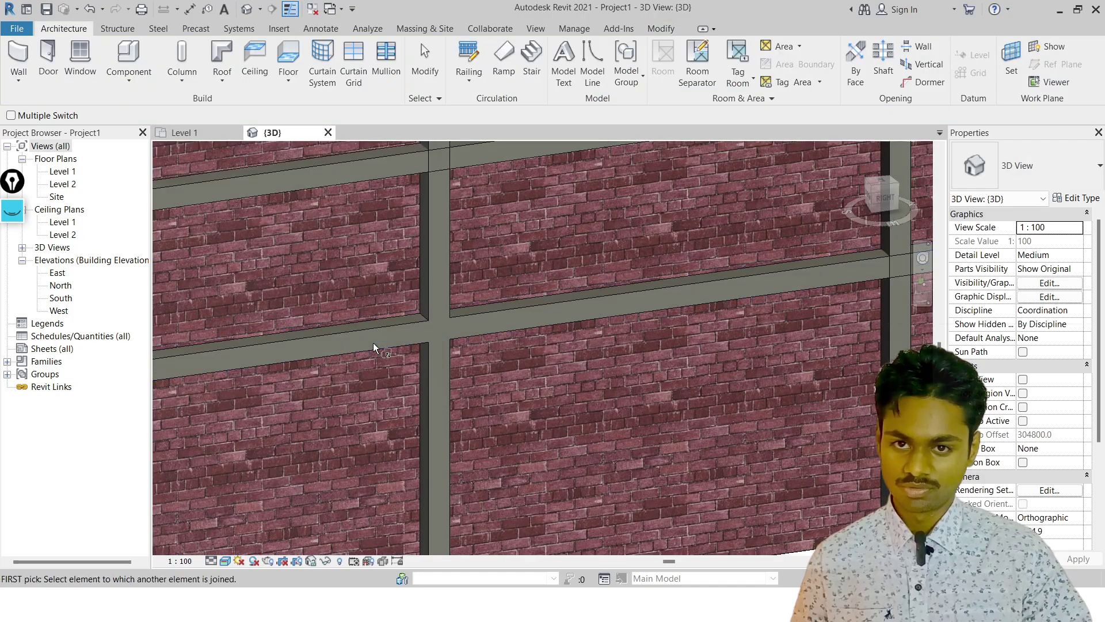
{"action": "left_click", "coordinate": [376, 337]}
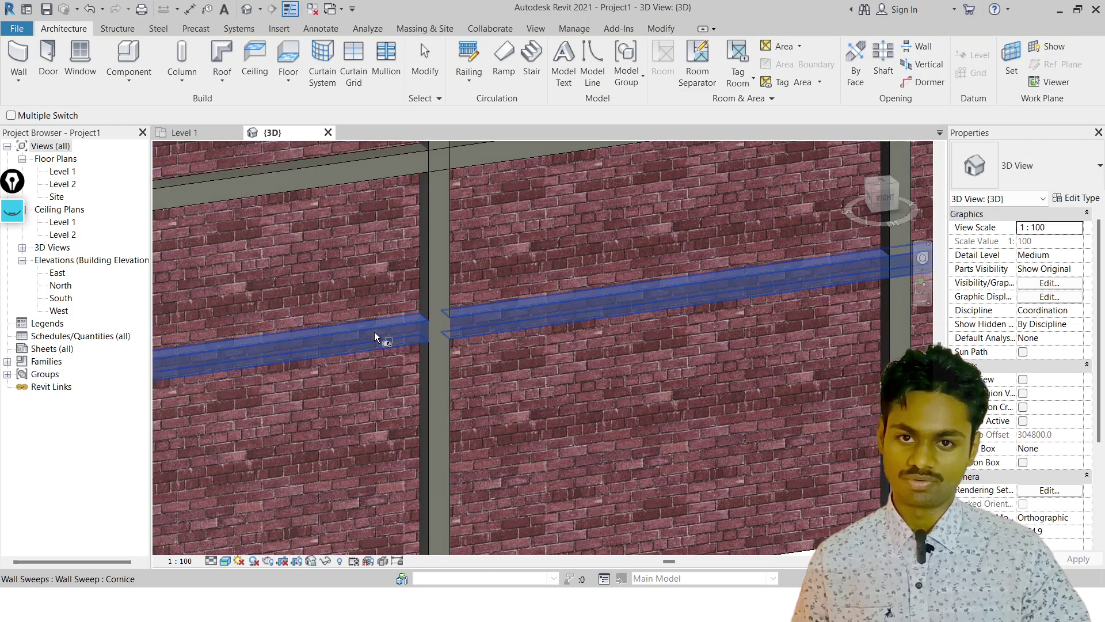
{"action": "left_click", "coordinate": [450, 245]}
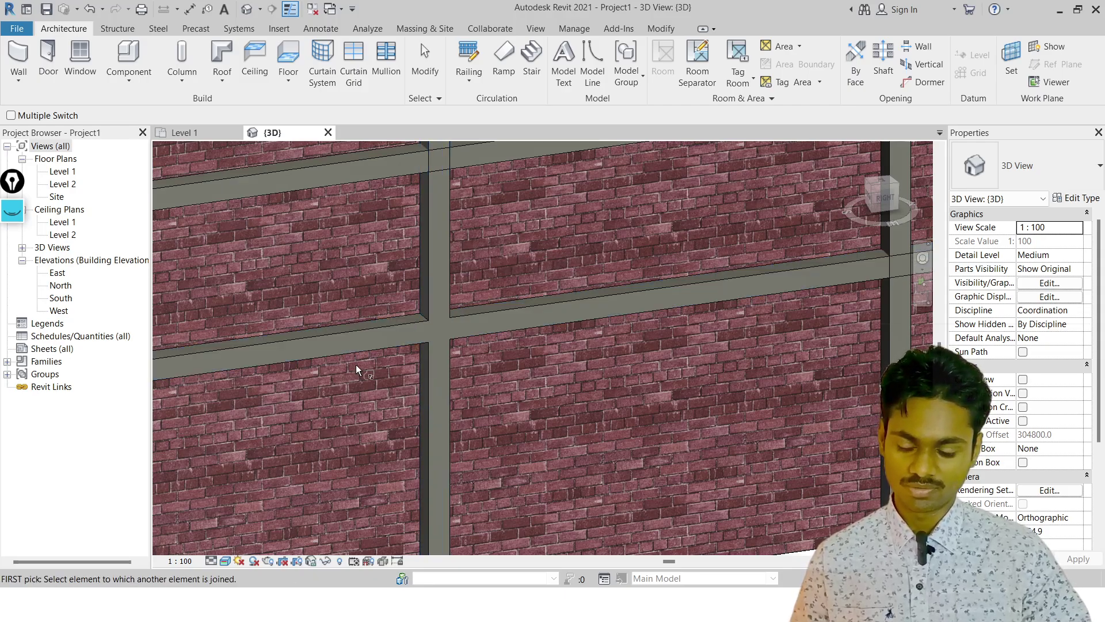
{"action": "key", "text": "Escape"}
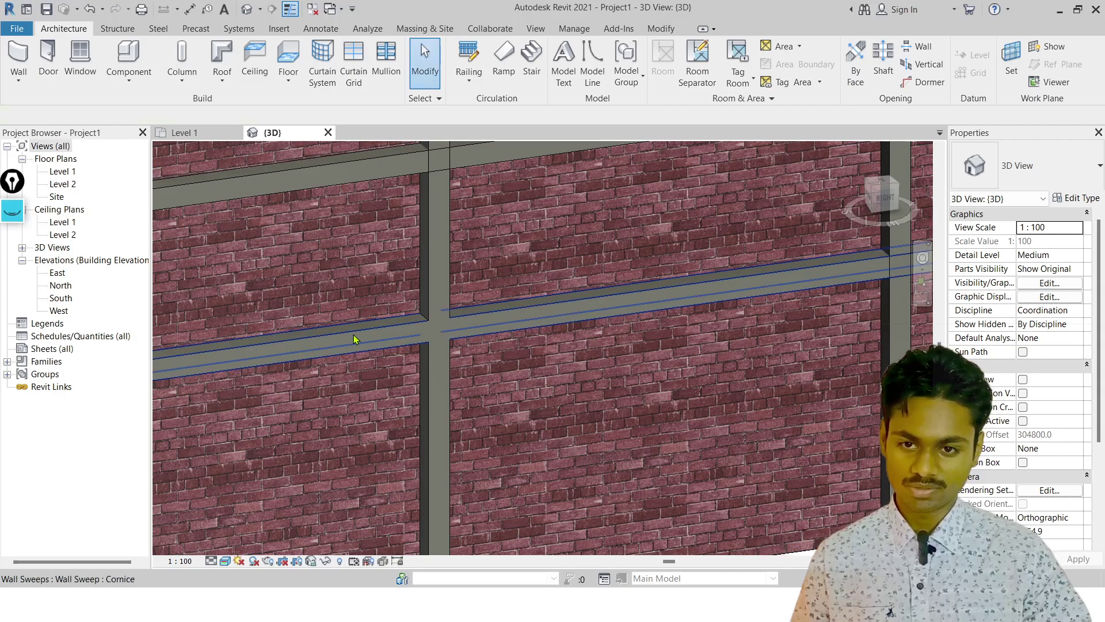
Select the lowest horizontal sweep, mark it 1 and the vertical sweep 2 with the screen pen, and clear the pen marks
{"action": "left_click", "coordinate": [355, 340]}
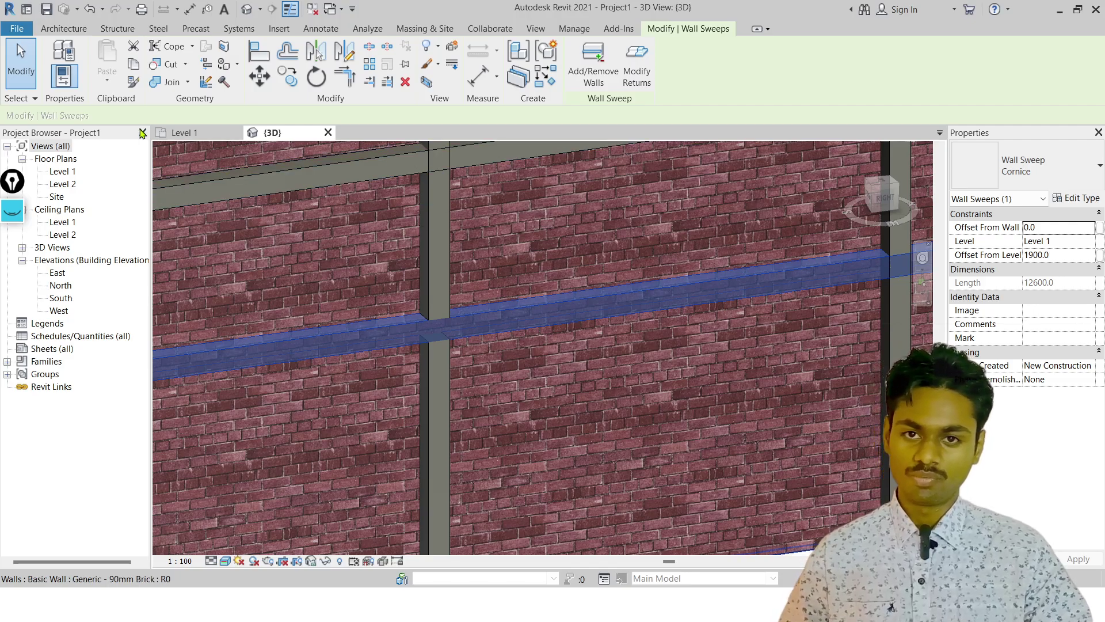
{"action": "left_click", "coordinate": [12, 211]}
{"action": "left_click", "coordinate": [12, 276]}
{"action": "left_click_drag", "start_coordinate": [233, 202], "coordinate": [226, 83]}
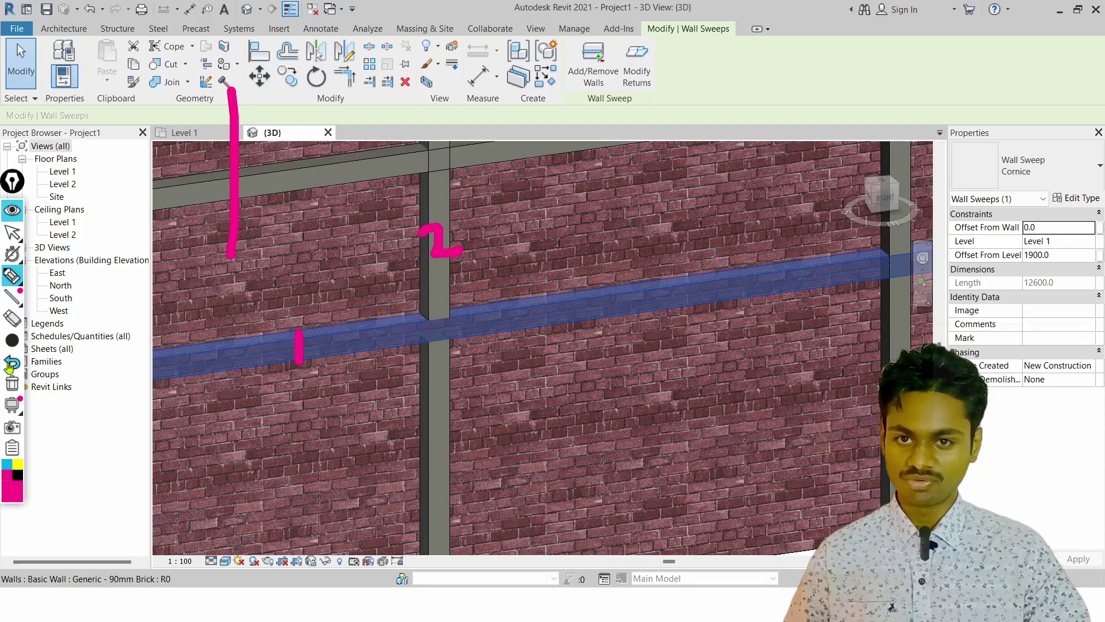
{"action": "left_click", "coordinate": [12, 383]}
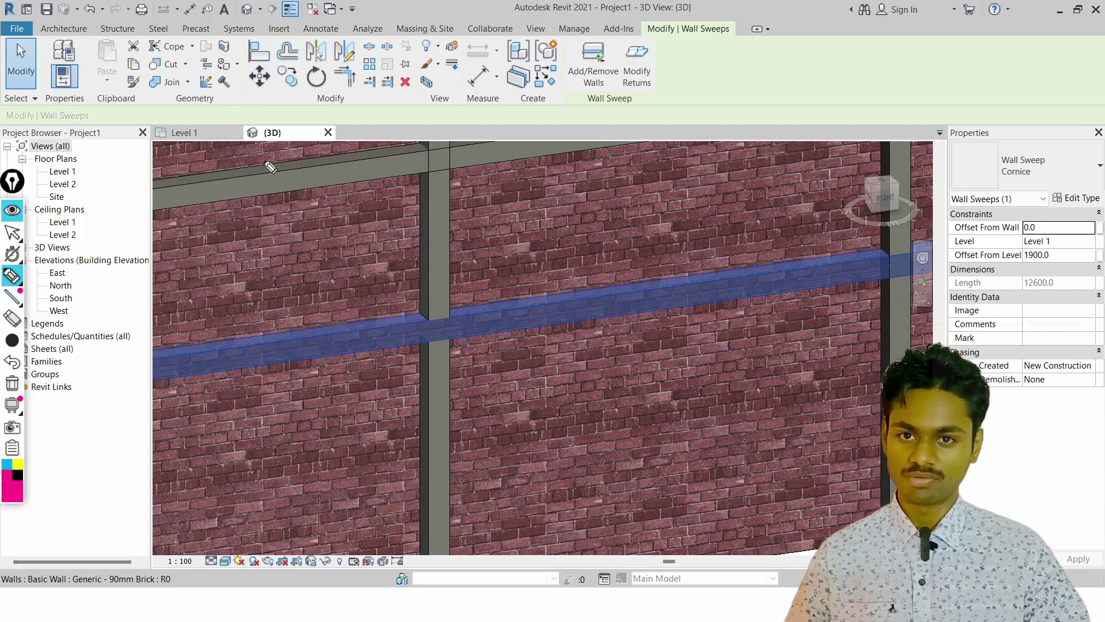
Leave the screen pen, clear the current selection, and select the lowest horizontal sweep again
{"action": "key", "text": "Escape"}
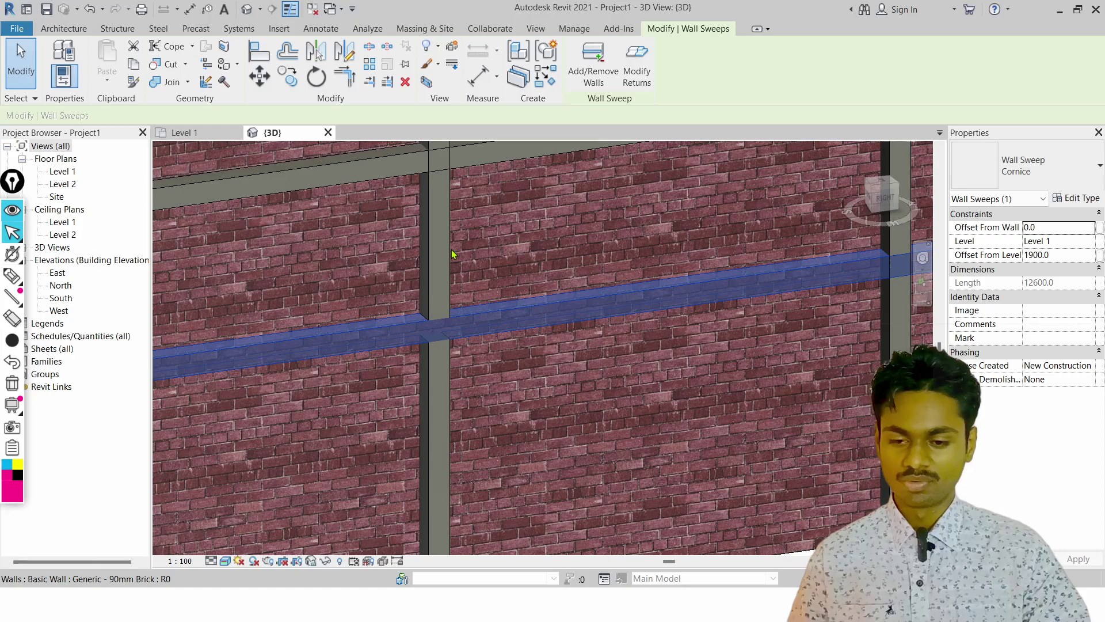
{"action": "scroll", "coordinate": [454, 262], "scroll_direction": "down", "scroll_amount": 3}
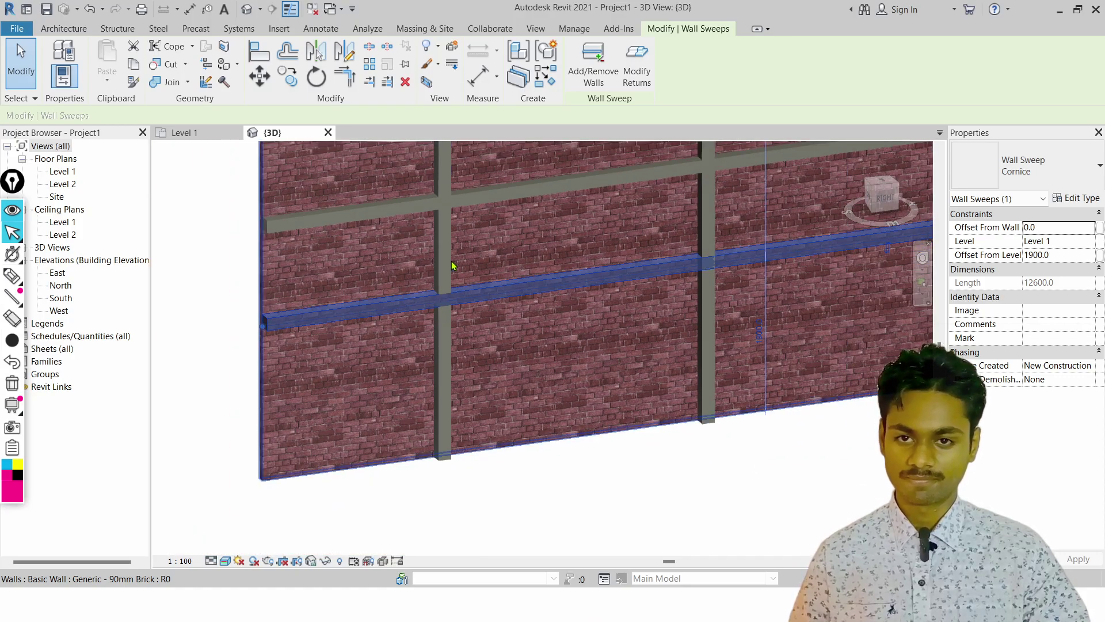
{"action": "scroll", "coordinate": [380, 271], "scroll_direction": "up", "scroll_amount": 4}
{"action": "key", "text": "Escape"}
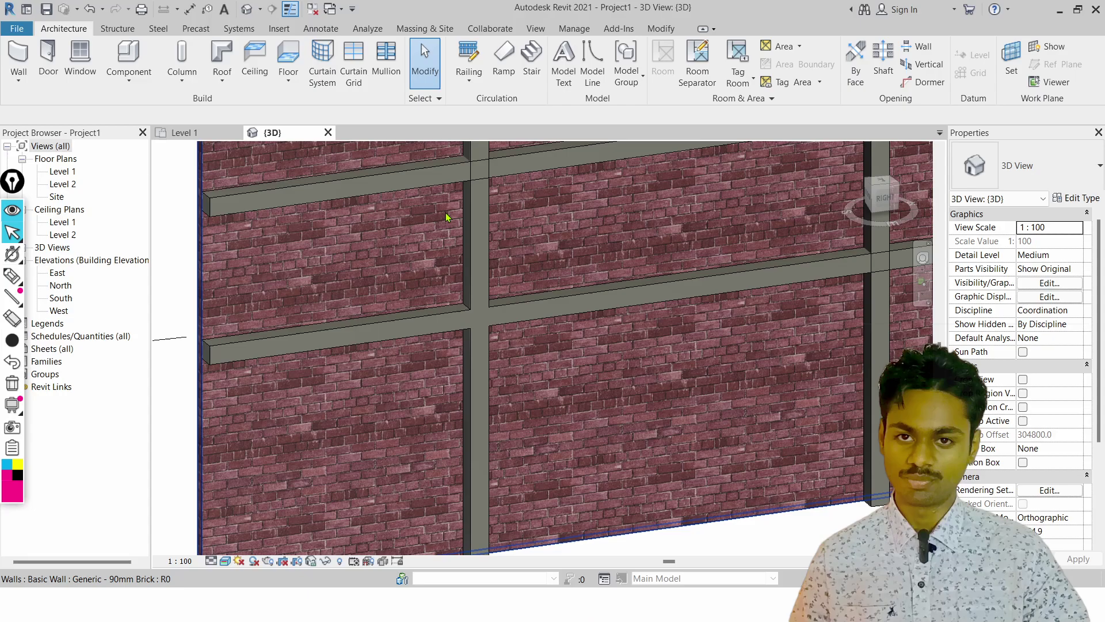
{"action": "middle_click_drag", "start_coordinate": [447, 216], "coordinate": [288, 268]}
{"action": "key", "text": "super"}
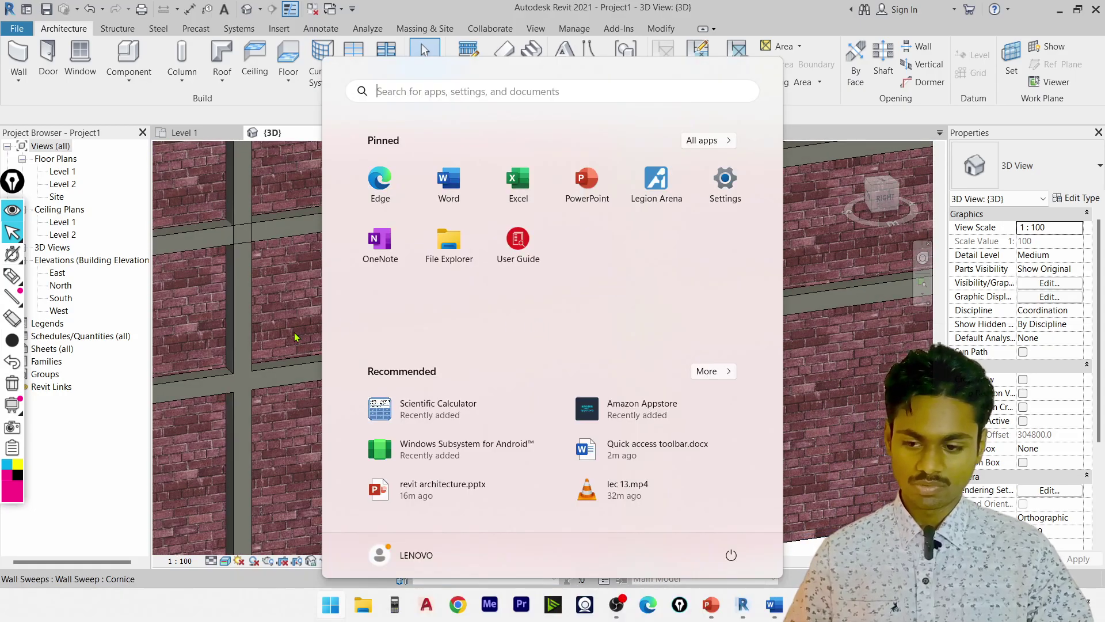
{"action": "key", "text": "super"}
{"action": "middle_click_drag", "start_coordinate": [269, 313], "coordinate": [522, 196]}
{"action": "scroll", "coordinate": [346, 288], "scroll_direction": "up", "scroll_amount": 2}
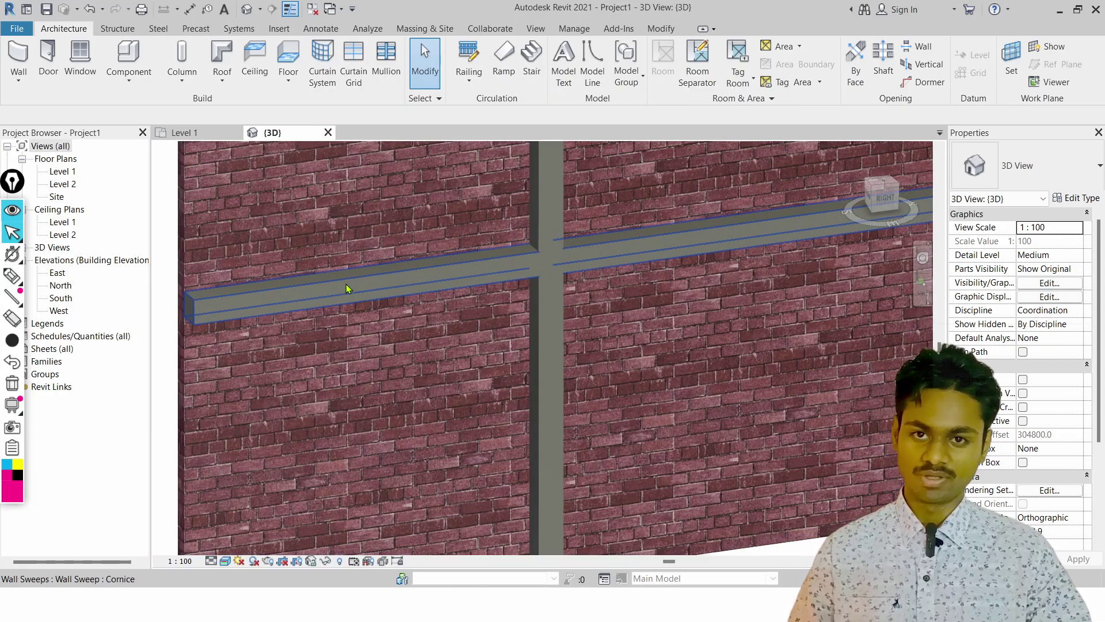
{"action": "left_click", "coordinate": [350, 283]}
{"action": "scroll", "coordinate": [429, 282], "scroll_direction": "down", "scroll_amount": 2}
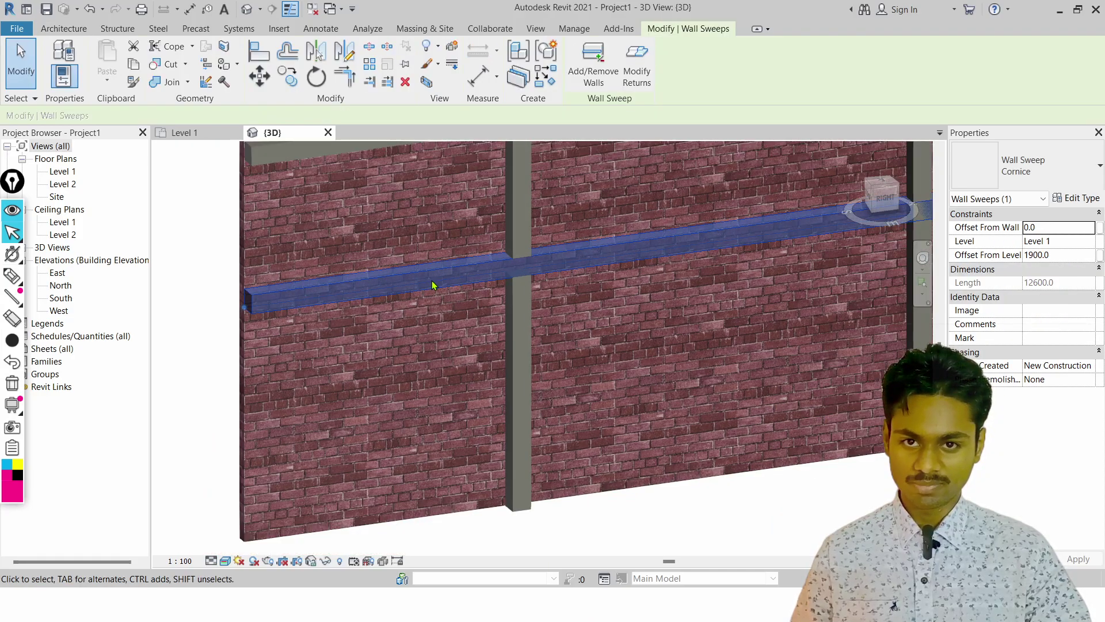
Select the leftmost vertical sweep and examine it together with its temporary dimension from both sides
{"action": "middle_click_drag", "start_coordinate": [457, 280], "coordinate": [495, 426]}
{"action": "left_click", "coordinate": [508, 281]}
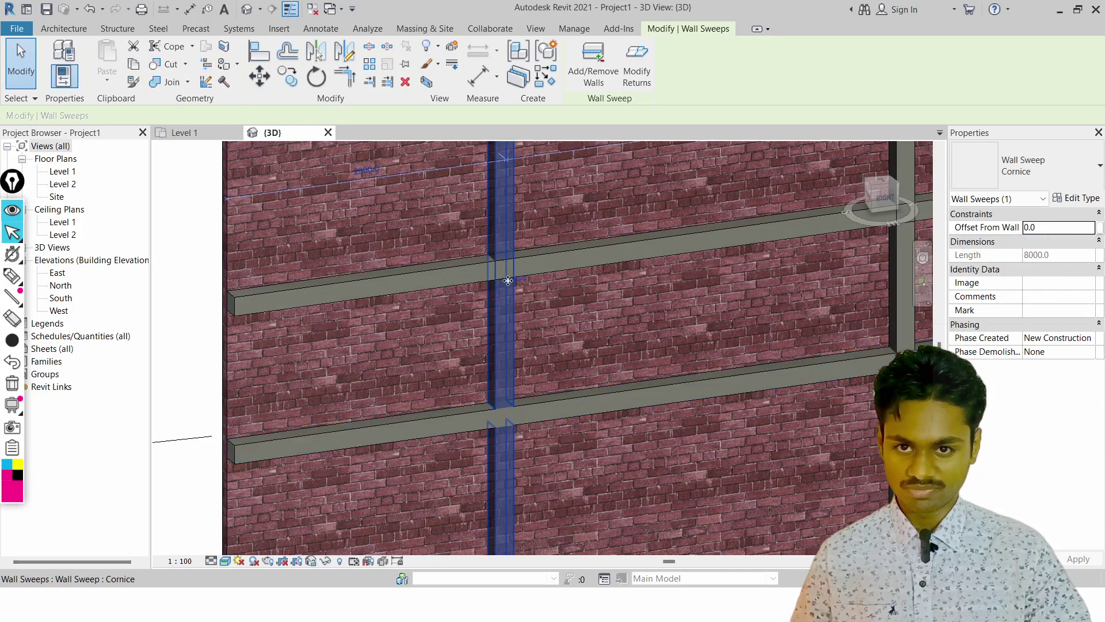
{"action": "middle_click_drag", "start_coordinate": [508, 280], "coordinate": [455, 272]}
{"action": "scroll", "coordinate": [452, 270], "scroll_direction": "up", "scroll_amount": 3}
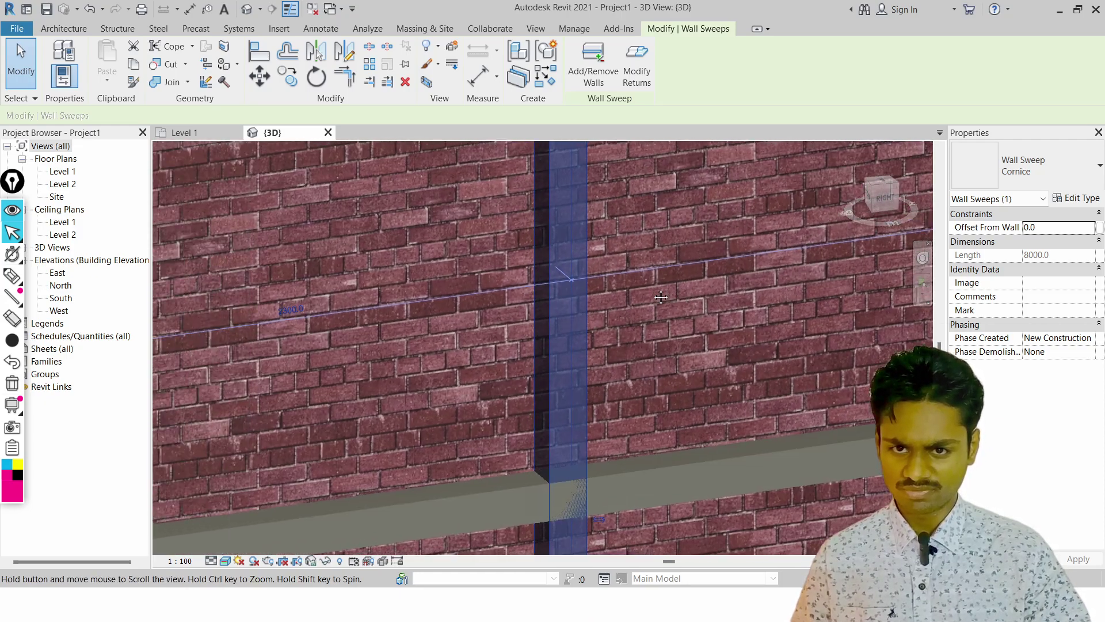
{"action": "middle_click_drag", "start_coordinate": [558, 291], "coordinate": [792, 288]}
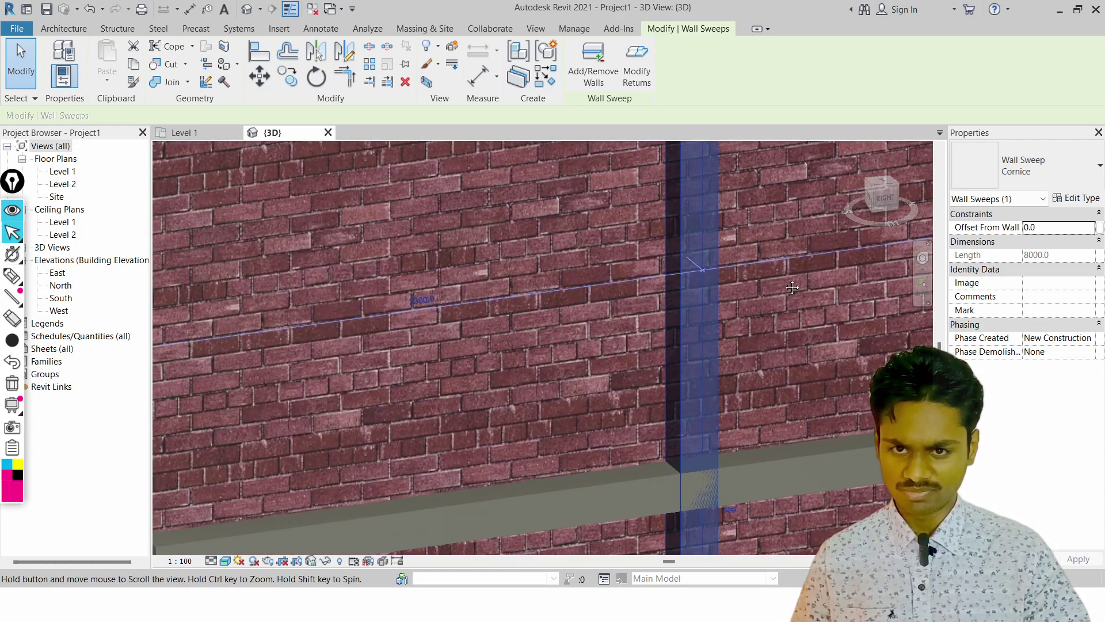
{"action": "scroll", "coordinate": [706, 291], "scroll_direction": "down", "scroll_amount": 2}
{"action": "middle_click_drag", "start_coordinate": [704, 291], "coordinate": [622, 311], "text": "shift"}
{"action": "scroll", "coordinate": [743, 257], "scroll_direction": "up", "scroll_amount": 2}
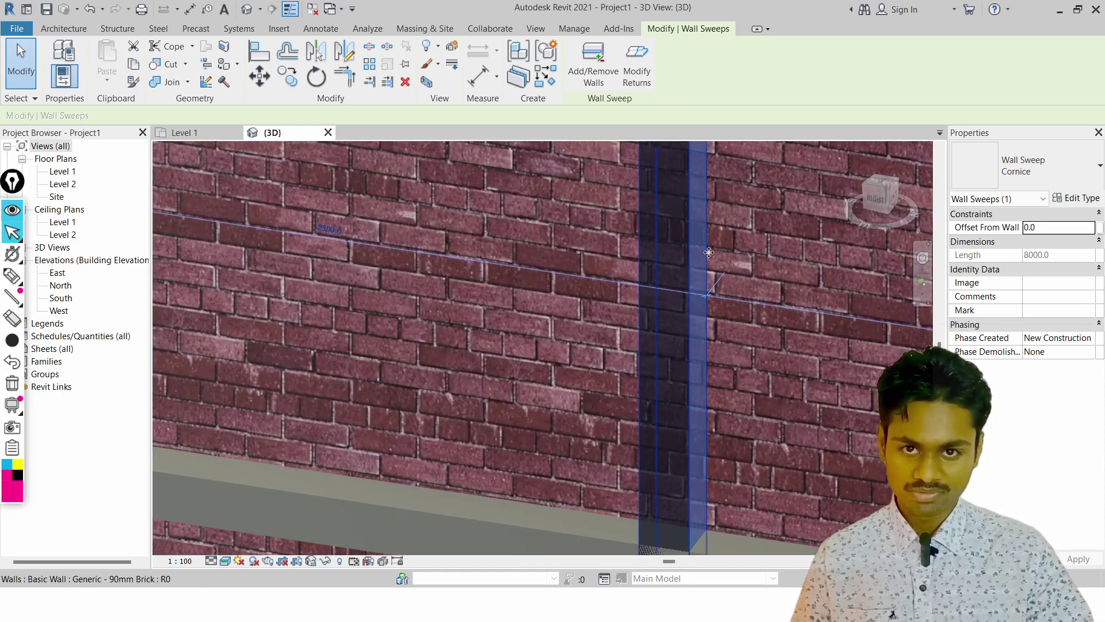
{"action": "middle_click_drag", "start_coordinate": [709, 252], "coordinate": [594, 273]}
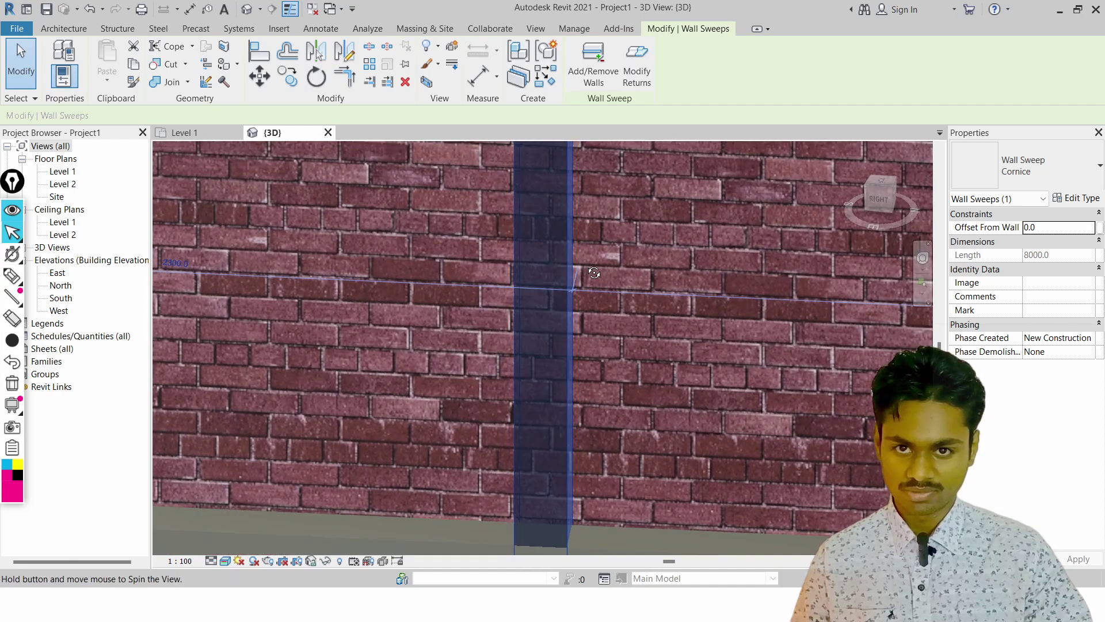
{"action": "scroll", "coordinate": [594, 273], "scroll_direction": "down", "scroll_amount": 4}
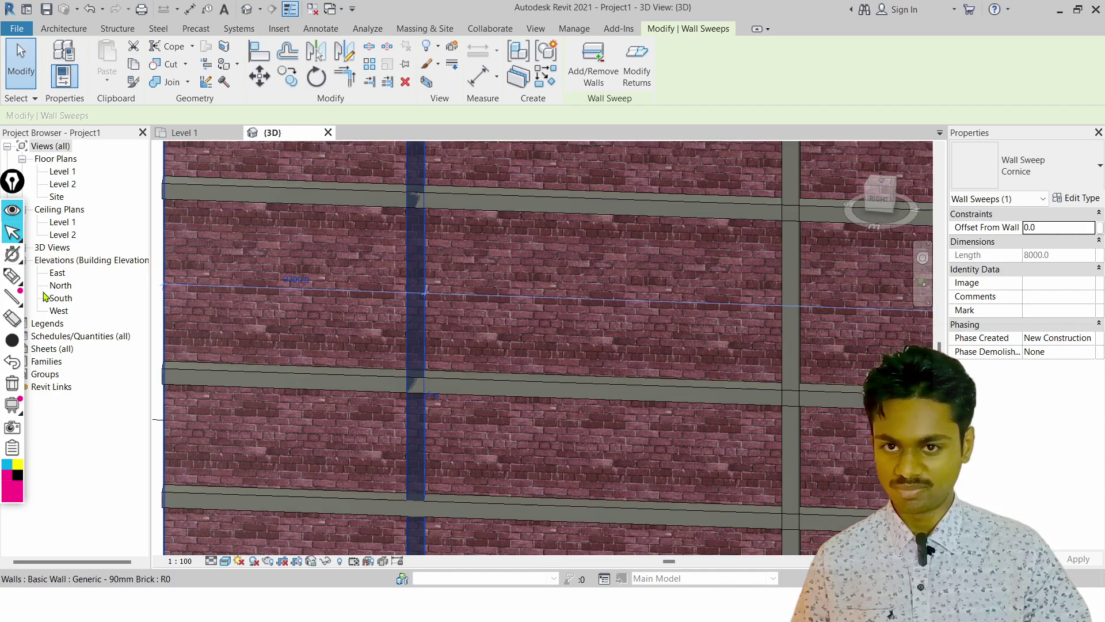
Mark L and R on either side of the selected vertical sweep with the screen pen, and clear the marks
{"action": "left_click", "coordinate": [12, 276]}
{"action": "left_click_drag", "start_coordinate": [267, 372], "coordinate": [245, 488]}
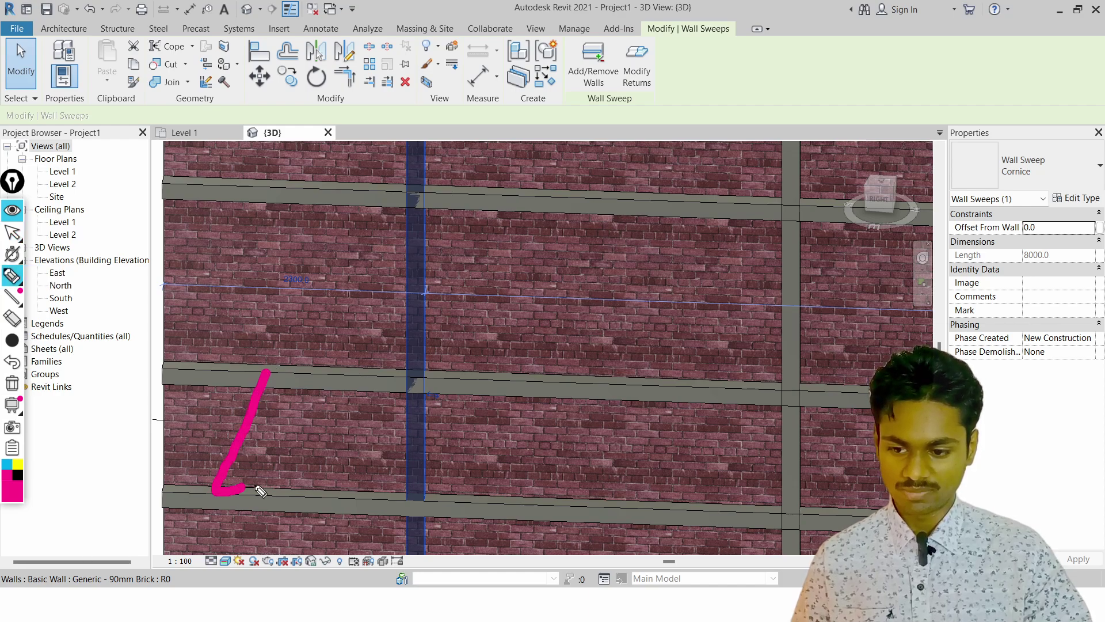
{"action": "mouse_move", "coordinate": [680, 399]}
{"action": "left_mouse_down"}
{"action": "mouse_move", "coordinate": [703, 365]}
{"action": "mouse_move", "coordinate": [751, 472]}
{"action": "left_mouse_up"}
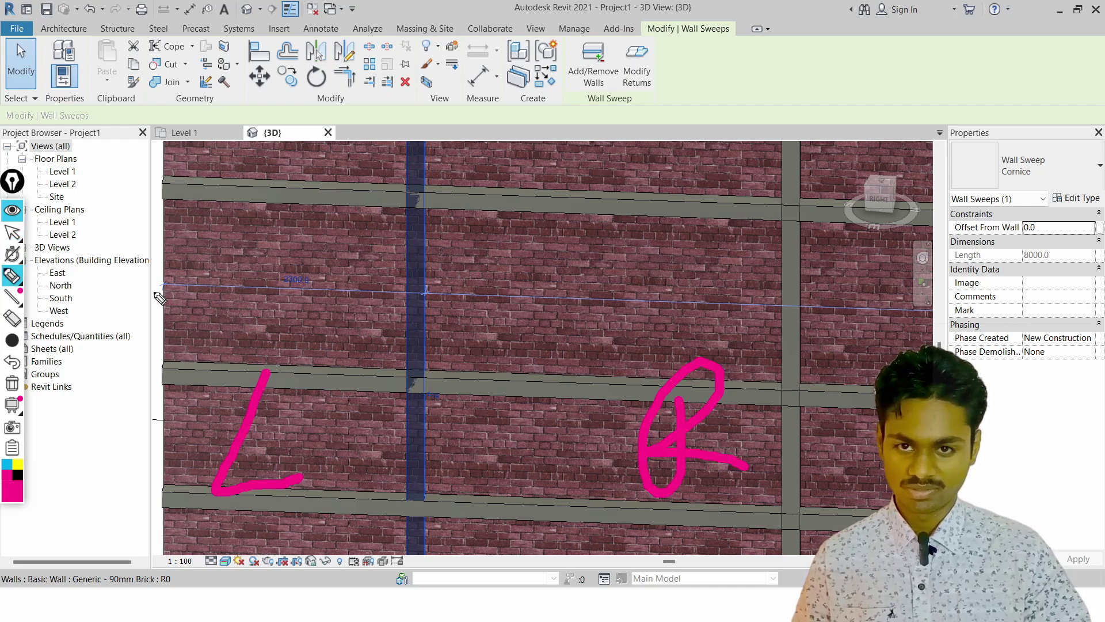
{"action": "left_click", "coordinate": [13, 233]}
{"action": "left_click", "coordinate": [12, 384]}
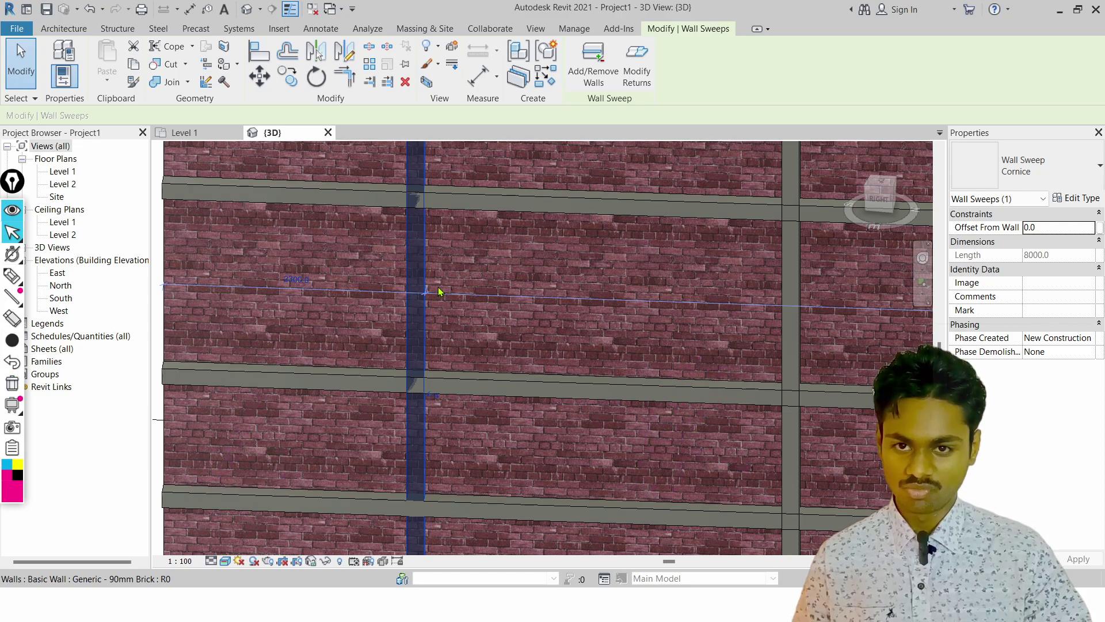
Examine closely where the temporary dimension line meets the edge of the selected vertical sweep
{"action": "scroll", "coordinate": [438, 292], "scroll_direction": "up", "scroll_amount": 5}
{"action": "scroll", "coordinate": [425, 320], "scroll_direction": "up", "scroll_amount": 3}
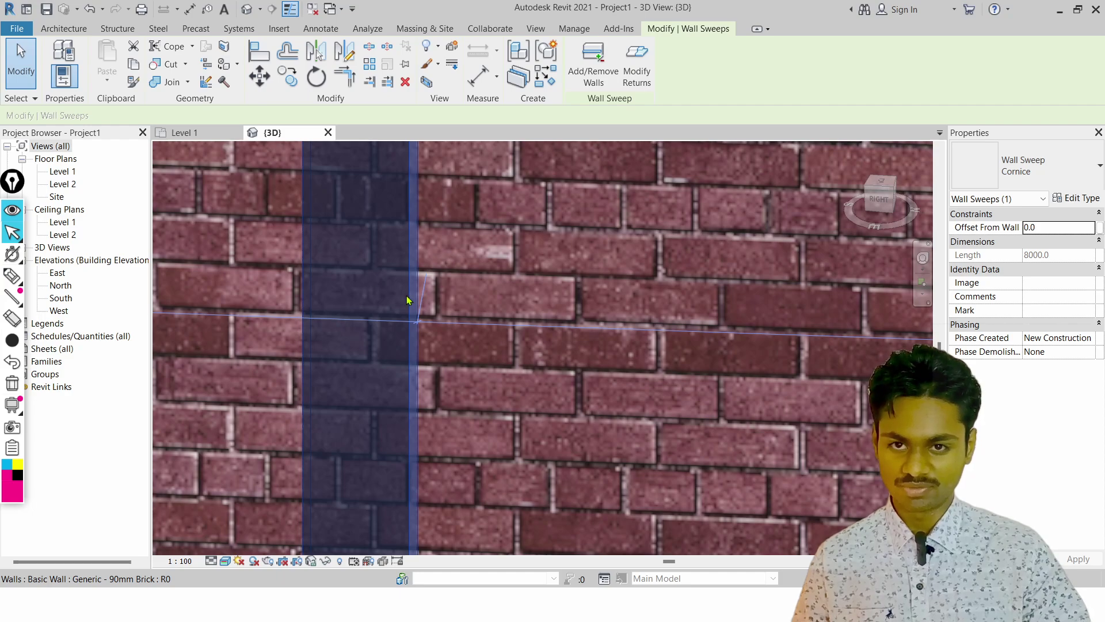
{"action": "scroll", "coordinate": [407, 334], "scroll_direction": "up", "scroll_amount": 2}
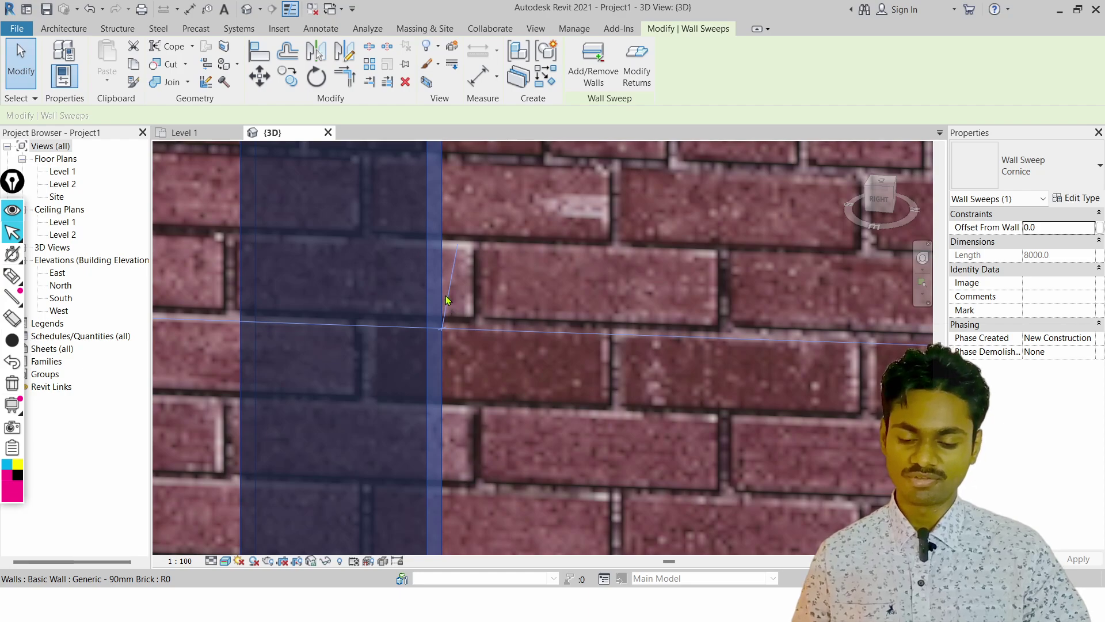
{"action": "key", "text": "super"}
{"action": "key", "text": "super"}
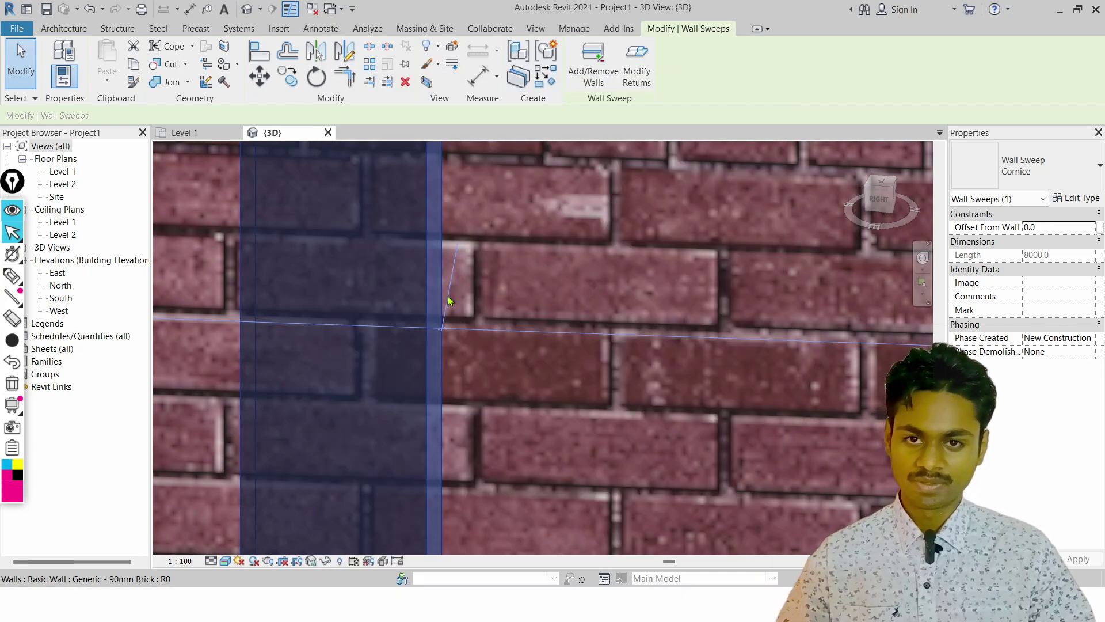
{"action": "scroll", "coordinate": [439, 323], "scroll_direction": "down", "scroll_amount": 2}
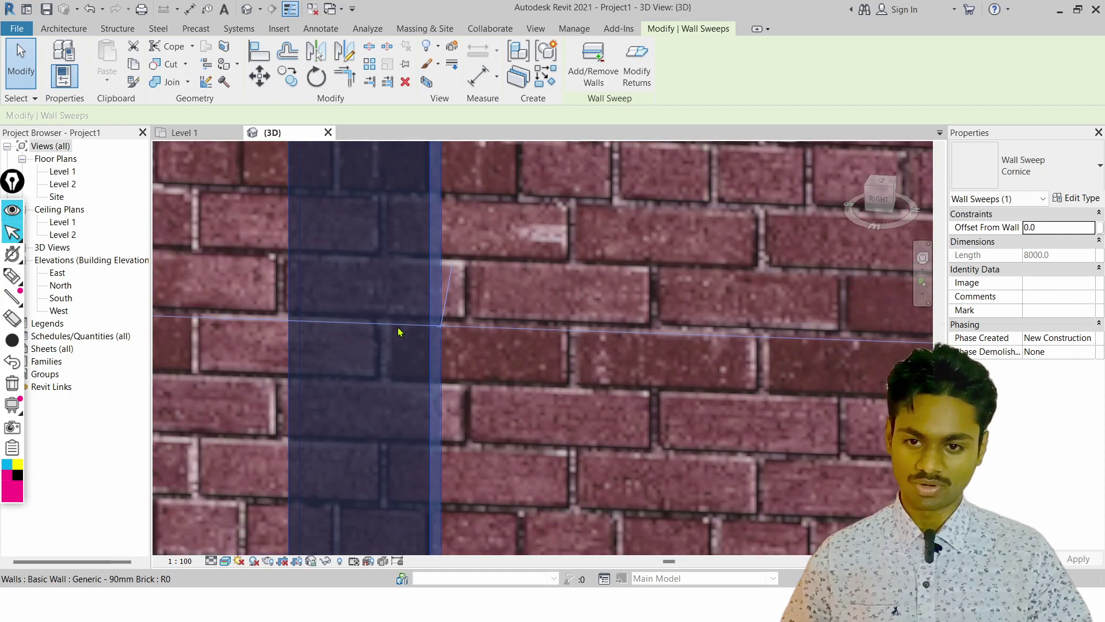
Open the temporary dimension from the wall's left end to the vertical sweep, examine its end points, and accept it as is
{"action": "middle_click_drag", "start_coordinate": [412, 337], "coordinate": [844, 353]}
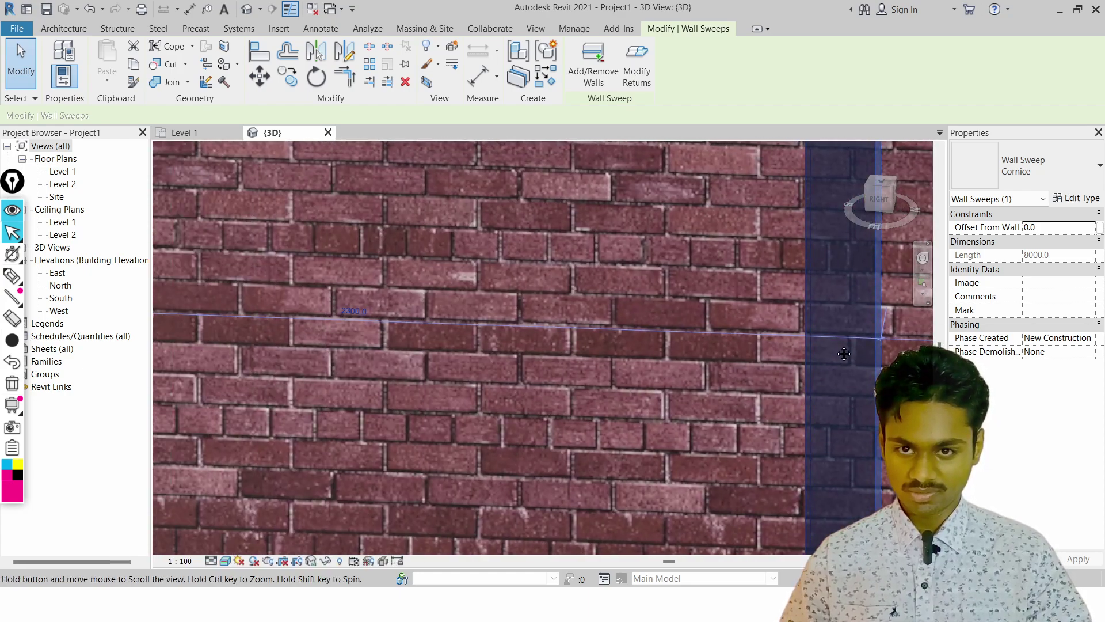
{"action": "scroll", "coordinate": [844, 353], "scroll_direction": "up", "scroll_amount": 1}
{"action": "left_click", "coordinate": [273, 305]}
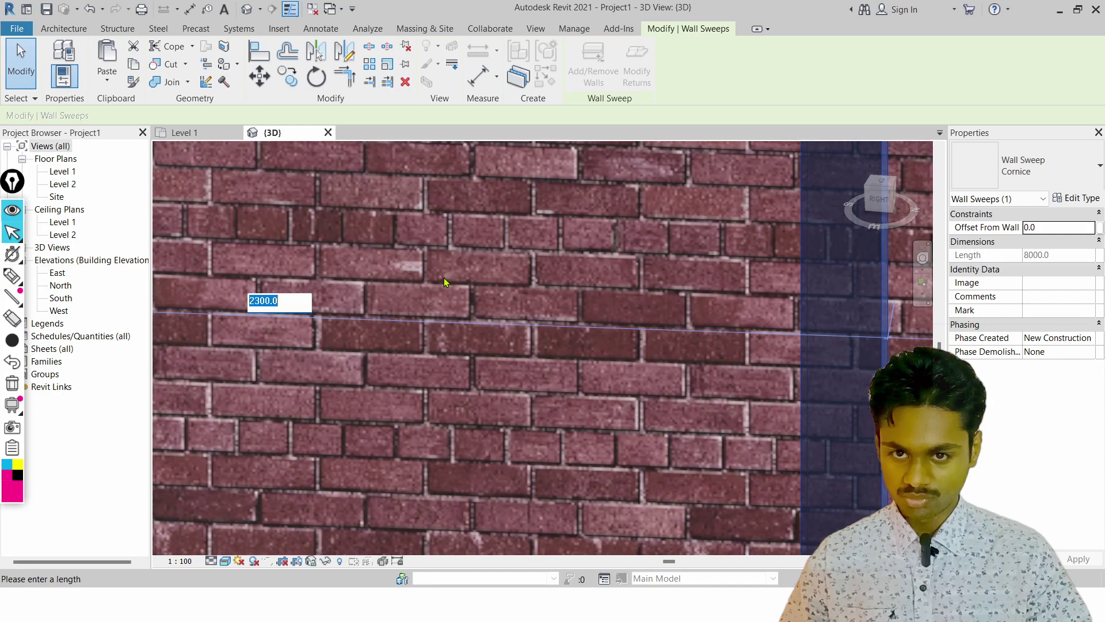
{"action": "scroll", "coordinate": [393, 371], "scroll_direction": "down", "scroll_amount": 2}
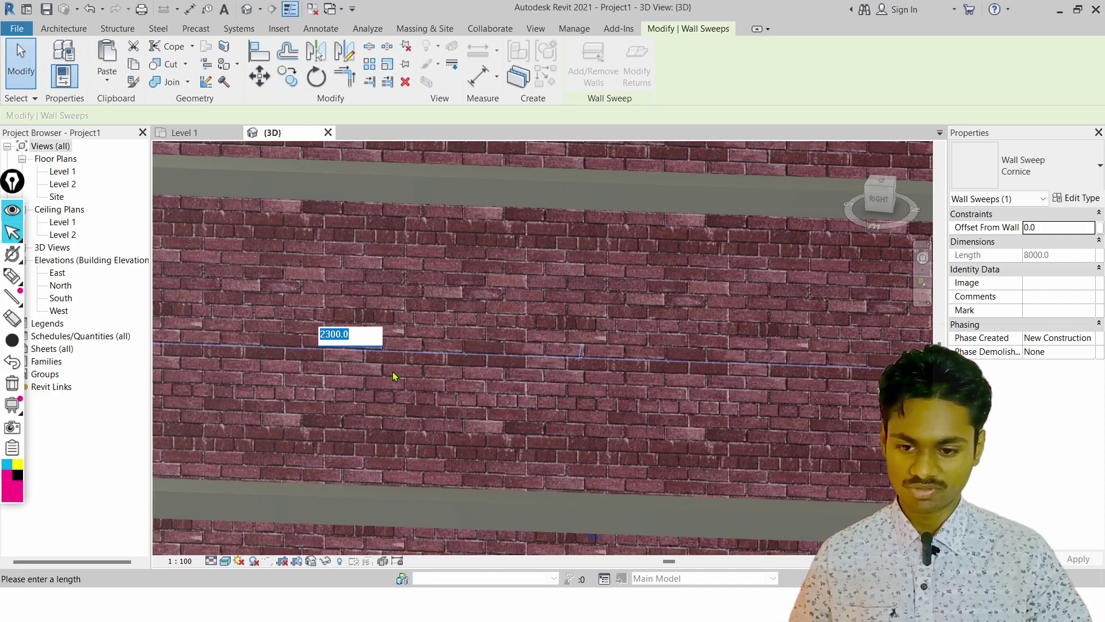
{"action": "scroll", "coordinate": [393, 373], "scroll_direction": "down", "scroll_amount": 1}
{"action": "scroll", "coordinate": [393, 372], "scroll_direction": "up", "scroll_amount": 1}
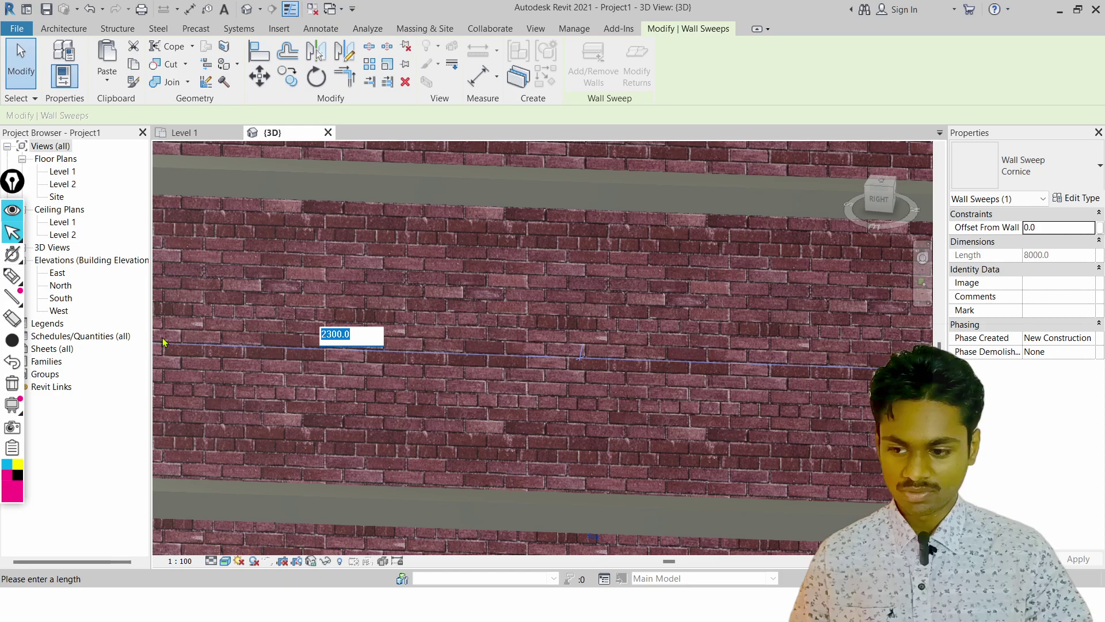
{"action": "middle_click_drag", "start_coordinate": [163, 342], "coordinate": [303, 328]}
{"action": "scroll", "coordinate": [300, 327], "scroll_direction": "up", "scroll_amount": 2}
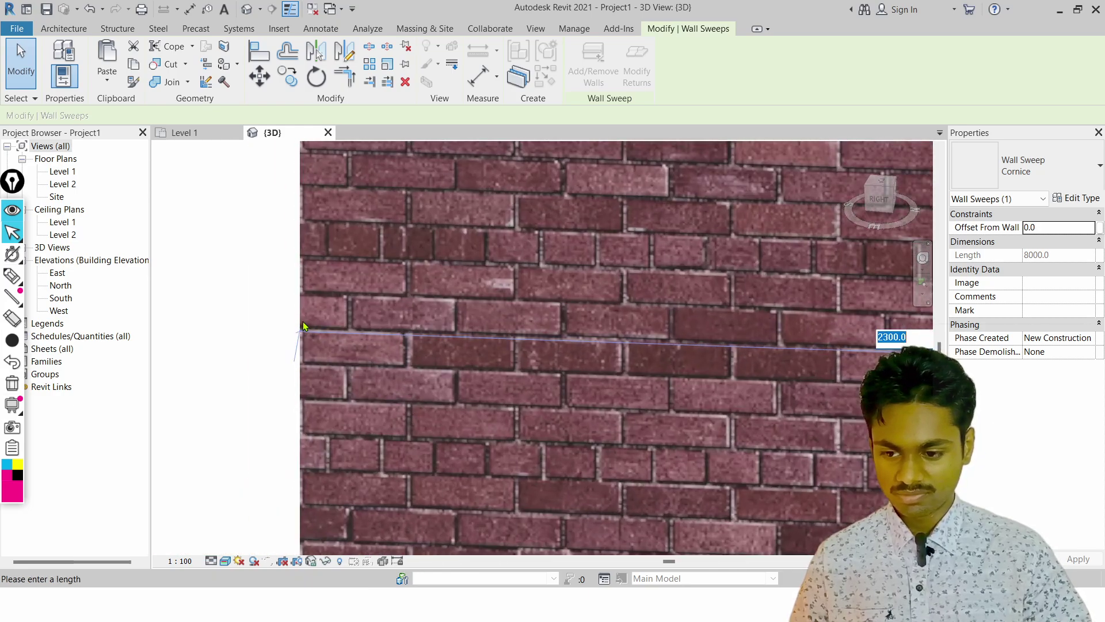
{"action": "scroll", "coordinate": [303, 326], "scroll_direction": "up", "scroll_amount": 2}
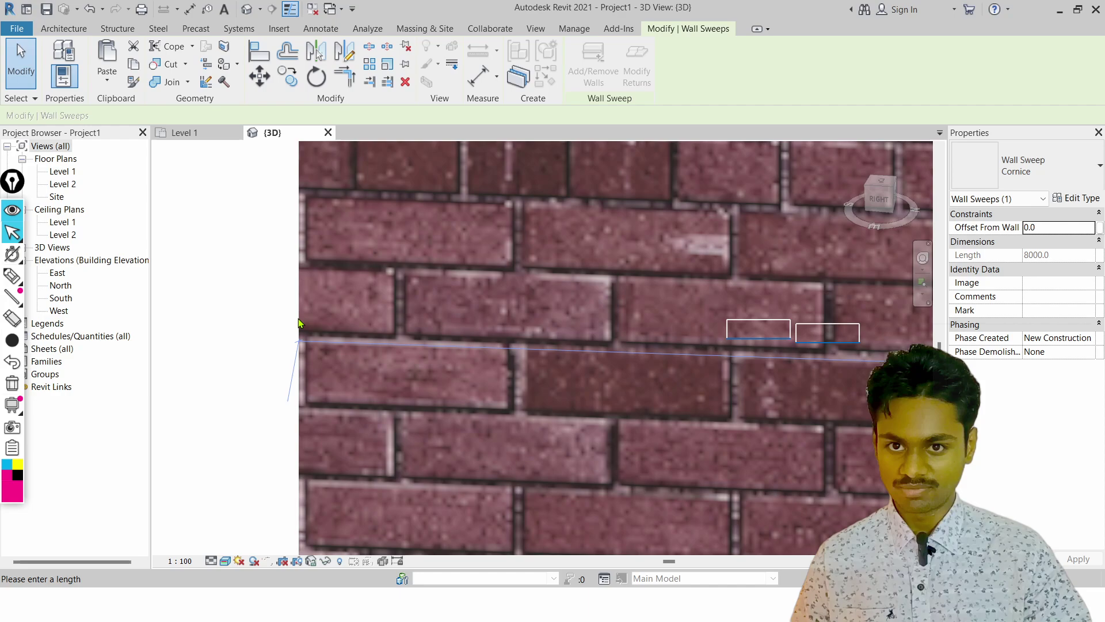
{"action": "scroll", "coordinate": [323, 339], "scroll_direction": "down", "scroll_amount": 3}
{"action": "scroll", "coordinate": [700, 331], "scroll_direction": "up", "scroll_amount": 2}
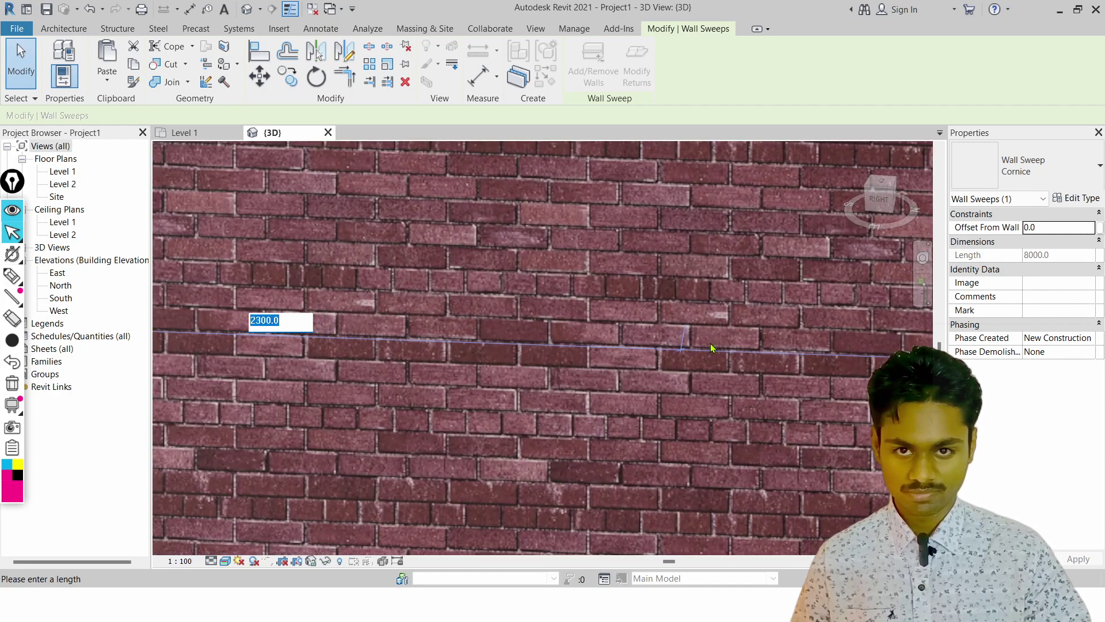
{"action": "key", "text": "Return"}
Move the selected vertical sweep to the wall's right end by editing its temporary dimension on that side, and clear the selection
{"action": "scroll", "coordinate": [679, 347], "scroll_direction": "up", "scroll_amount": 3}
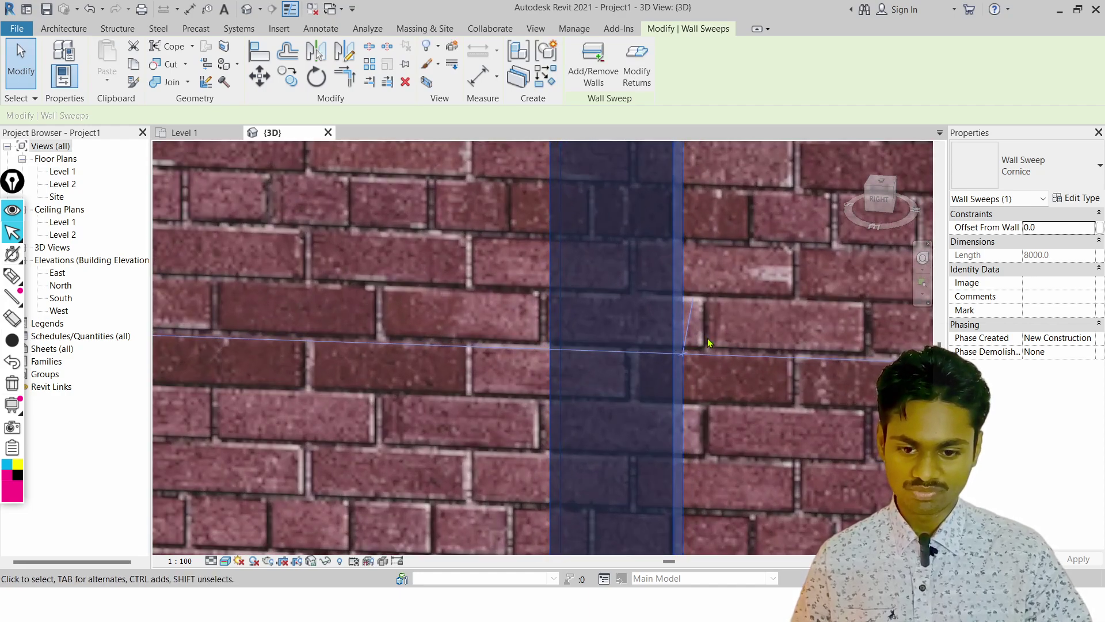
{"action": "scroll", "coordinate": [694, 344], "scroll_direction": "up", "scroll_amount": 2}
{"action": "scroll", "coordinate": [694, 343], "scroll_direction": "down", "scroll_amount": 5}
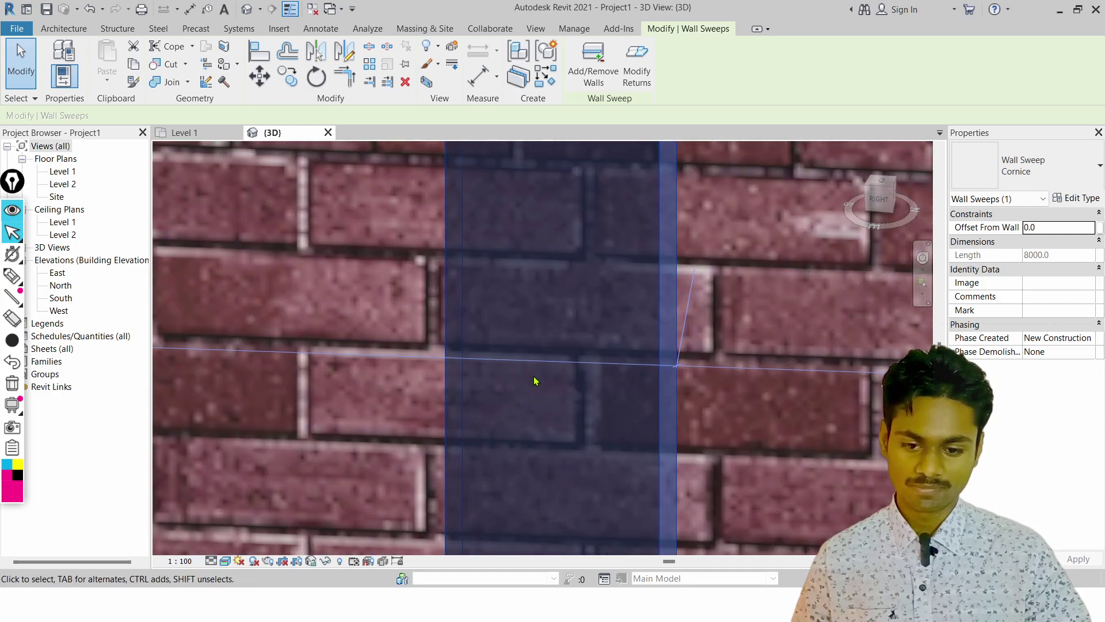
{"action": "scroll", "coordinate": [396, 290], "scroll_direction": "down", "scroll_amount": 4}
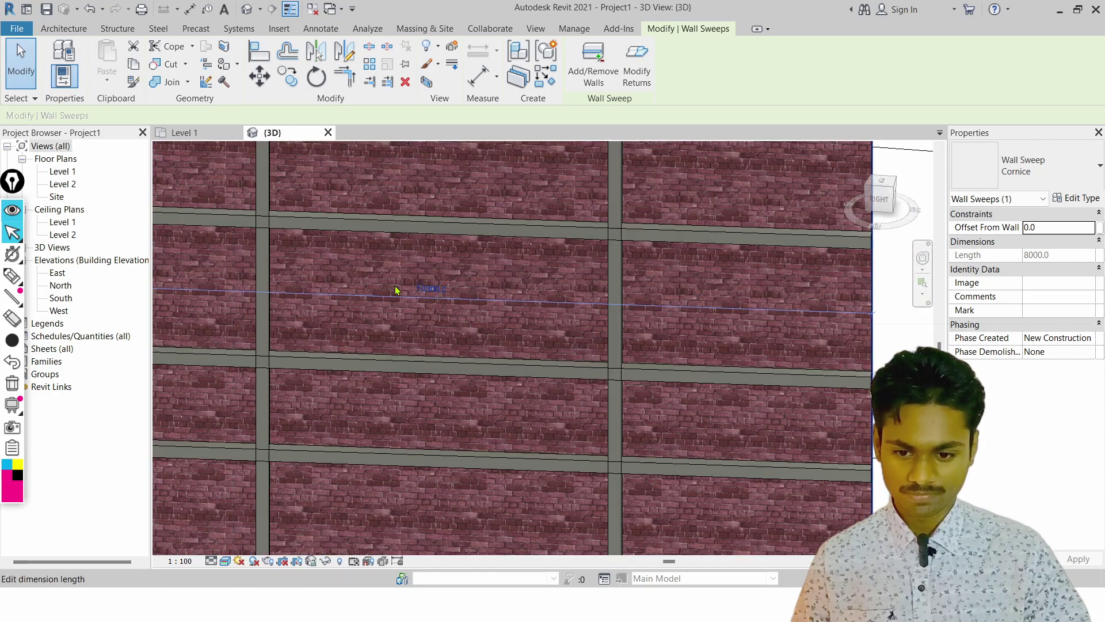
{"action": "left_click", "coordinate": [430, 288]}
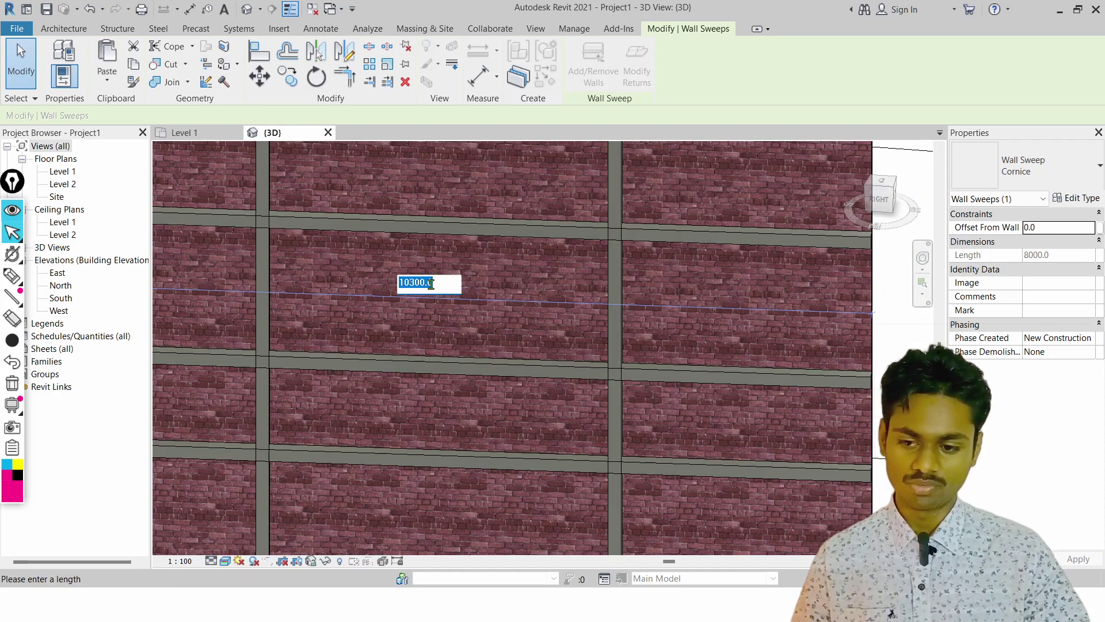
{"action": "key", "text": "Return"}
{"action": "key", "text": "Escape"}
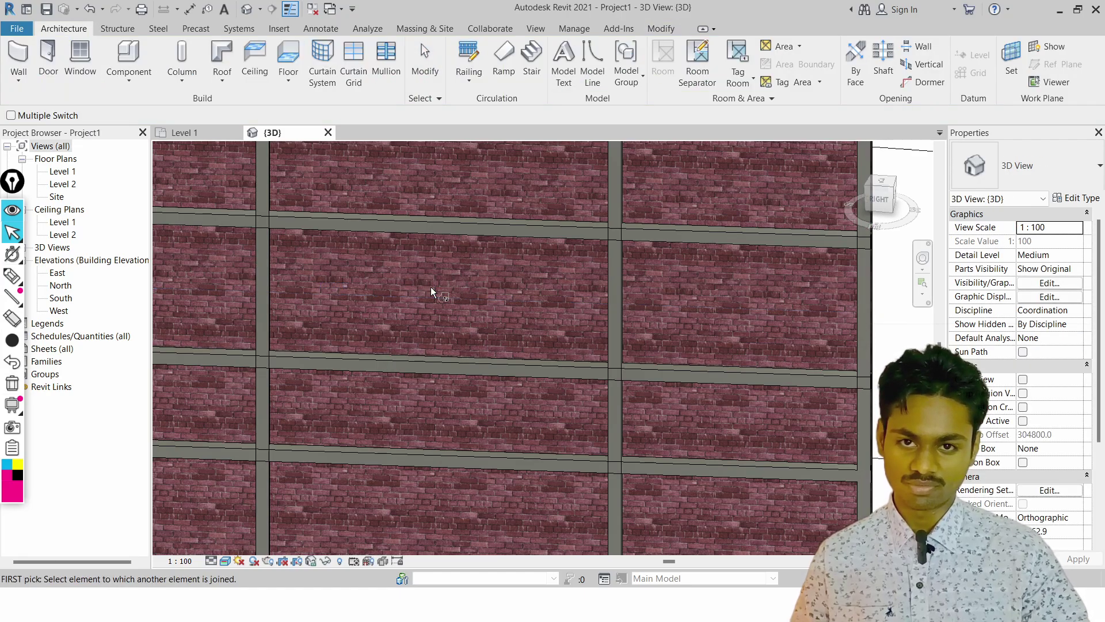
{"action": "scroll", "coordinate": [332, 317], "scroll_direction": "down", "scroll_amount": 1}
{"action": "middle_click_drag", "start_coordinate": [344, 324], "coordinate": [740, 283]}
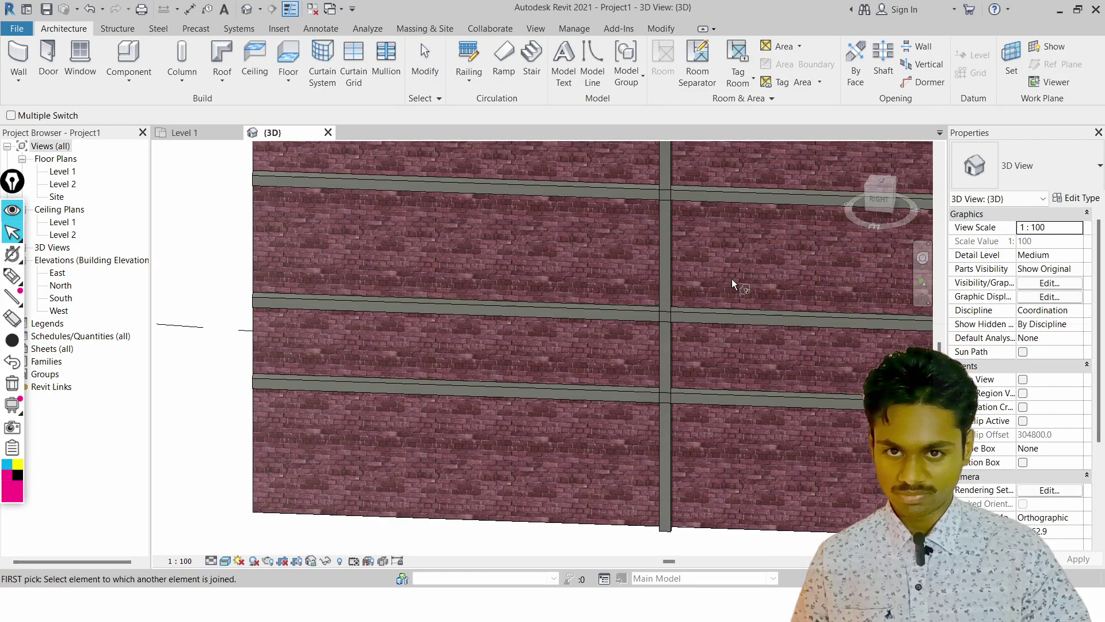
{"action": "middle_click_drag", "start_coordinate": [608, 306], "coordinate": [85, 337]}
{"action": "left_click", "coordinate": [664, 309]}
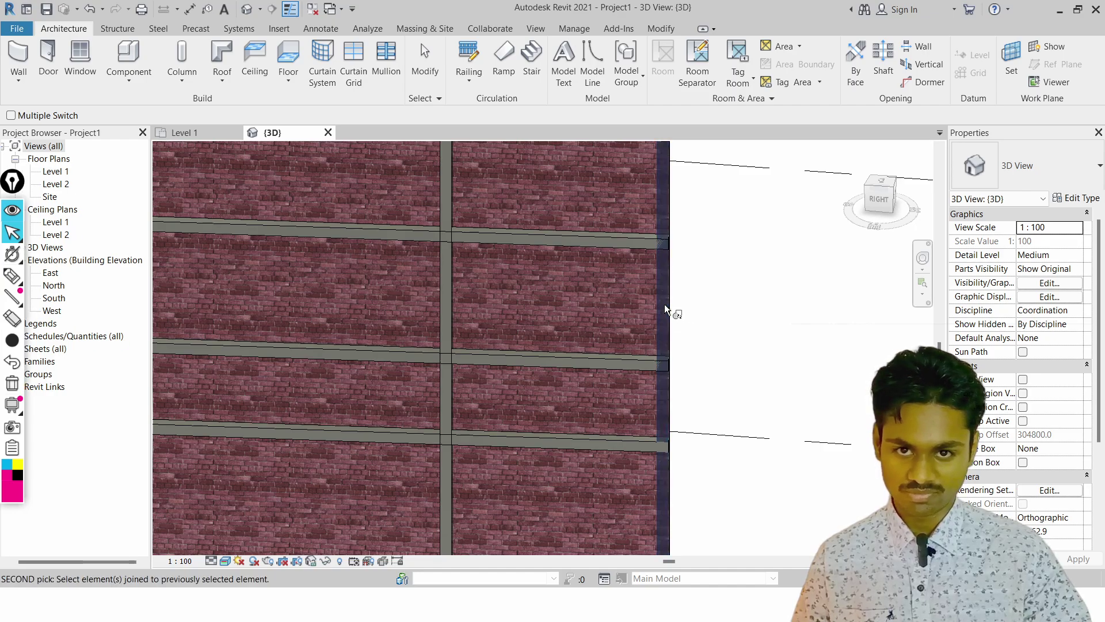
{"action": "scroll", "coordinate": [662, 329], "scroll_direction": "up", "scroll_amount": 2}
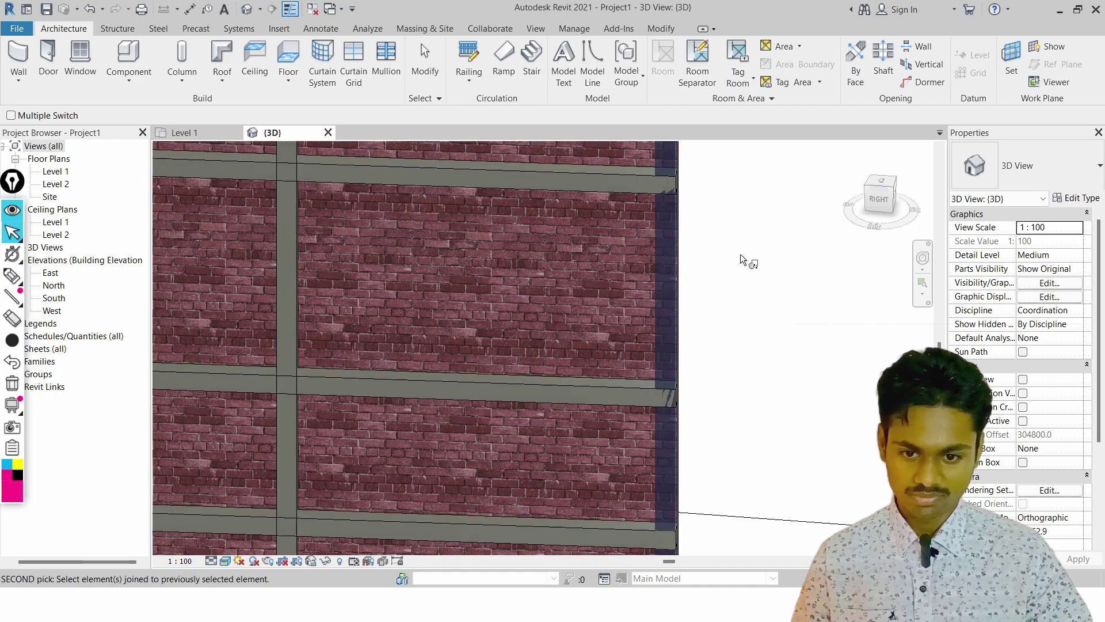
{"action": "key", "text": "Escape"}
{"action": "key", "text": "Escape"}
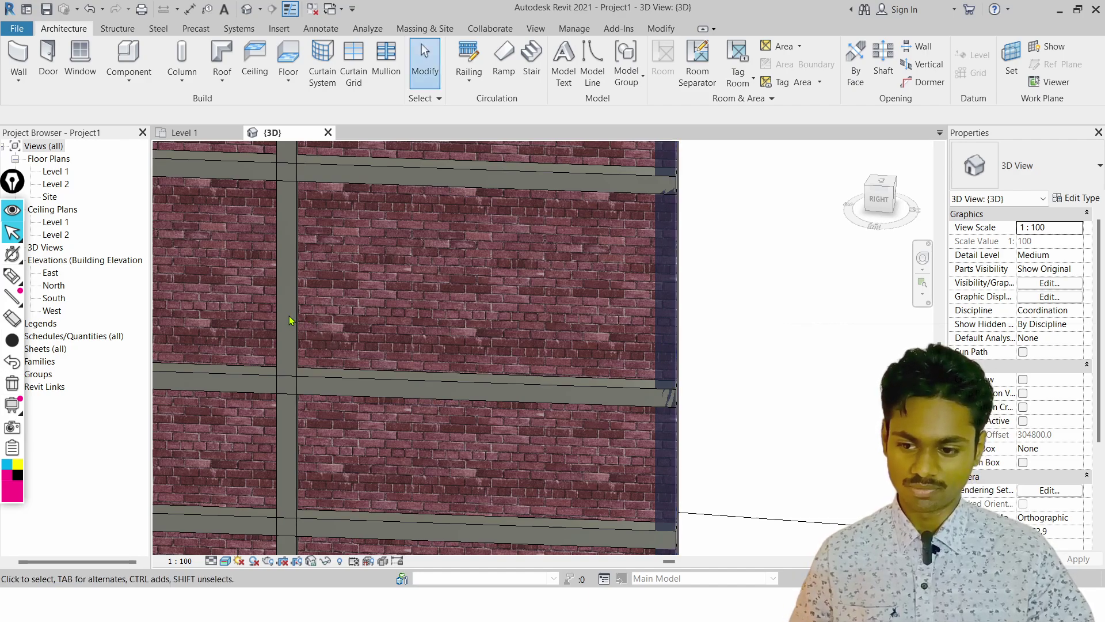
Set the temporary dimension from the middle-right vertical sweep to the wall's right end to 5000
{"action": "left_click", "coordinate": [286, 242]}
{"action": "left_click", "coordinate": [491, 275]}
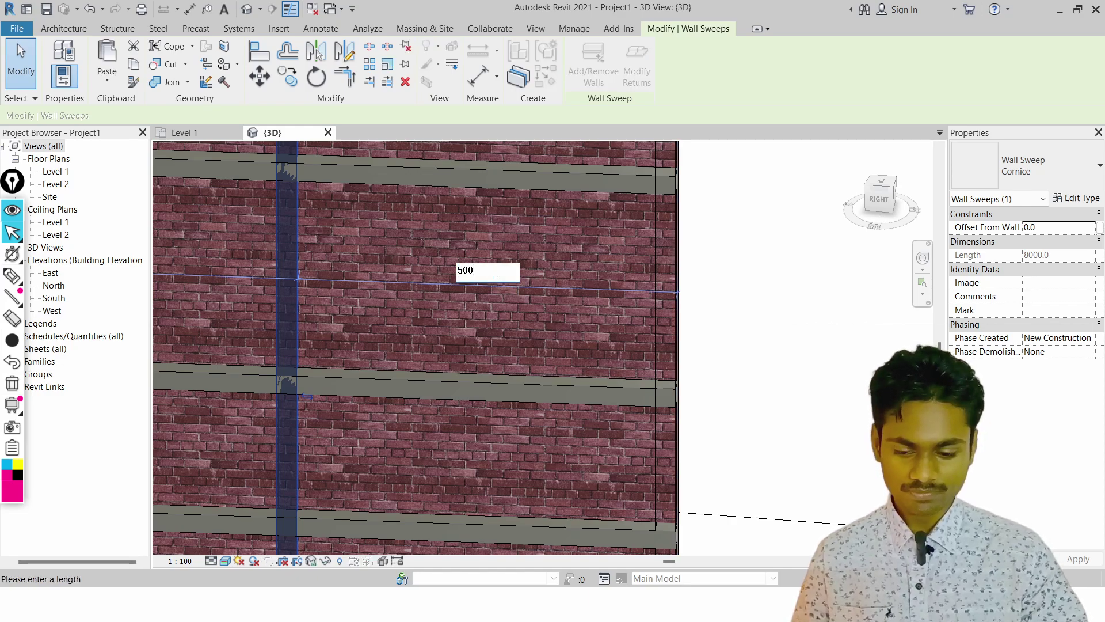
{"action": "scroll", "coordinate": [697, 285], "scroll_direction": "down", "scroll_amount": 2}
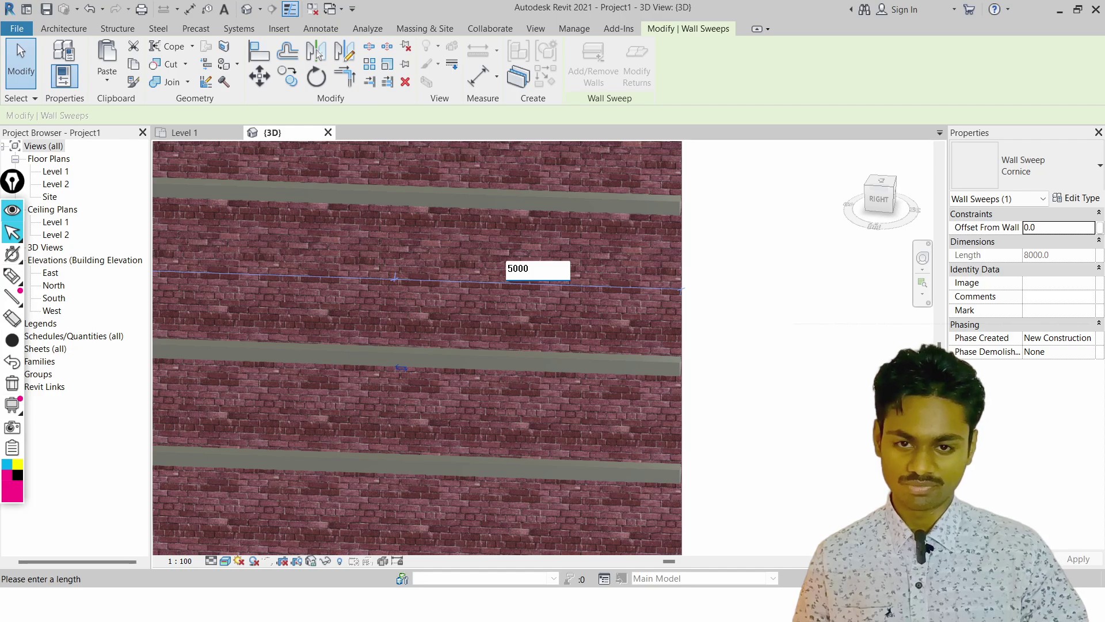
{"action": "key", "text": "Return"}
{"action": "scroll", "coordinate": [503, 311], "scroll_direction": "down", "scroll_amount": 2}
{"action": "middle_click_drag", "start_coordinate": [404, 298], "coordinate": [587, 320]}
{"action": "scroll", "coordinate": [336, 298], "scroll_direction": "up", "scroll_amount": 1}
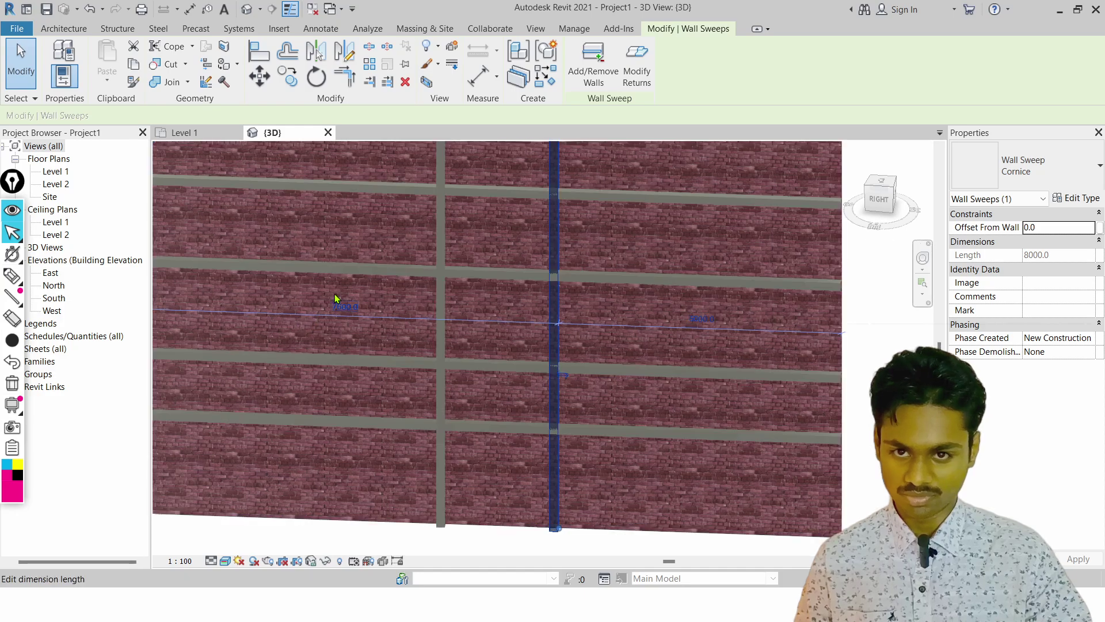
Examine where the selected vertical sweep's temporary dimensions meet the wall's right end and the sweep's own edge, and clear the selection
{"action": "scroll", "coordinate": [337, 299], "scroll_direction": "up", "scroll_amount": 1}
{"action": "left_click", "coordinate": [344, 312]}
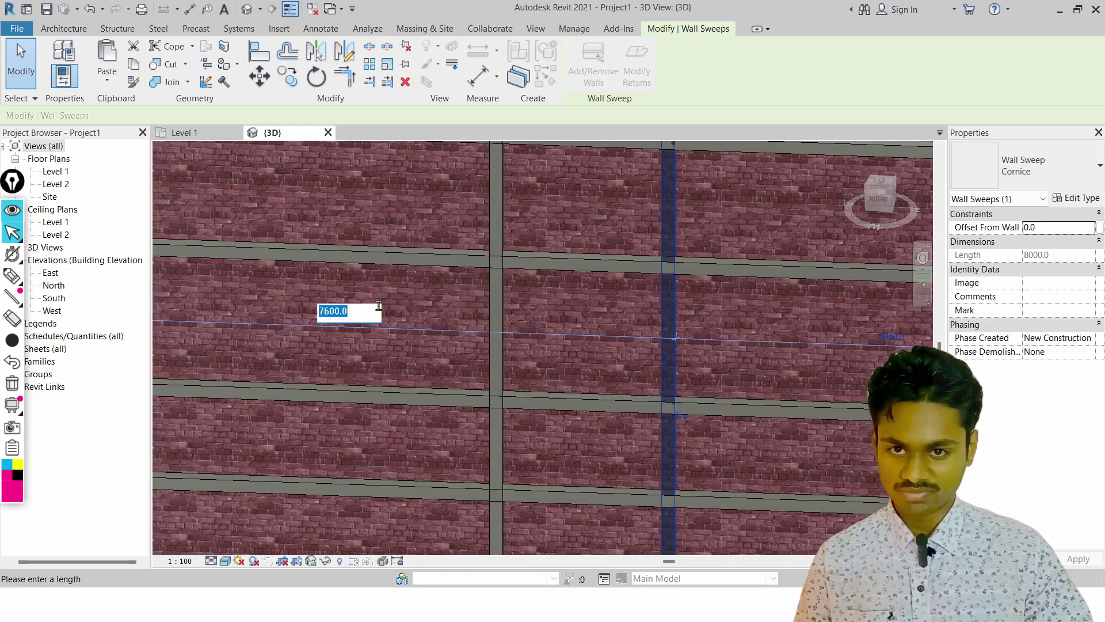
{"action": "scroll", "coordinate": [680, 348], "scroll_direction": "up", "scroll_amount": 1}
{"action": "middle_click_drag", "start_coordinate": [679, 348], "coordinate": [187, 338]}
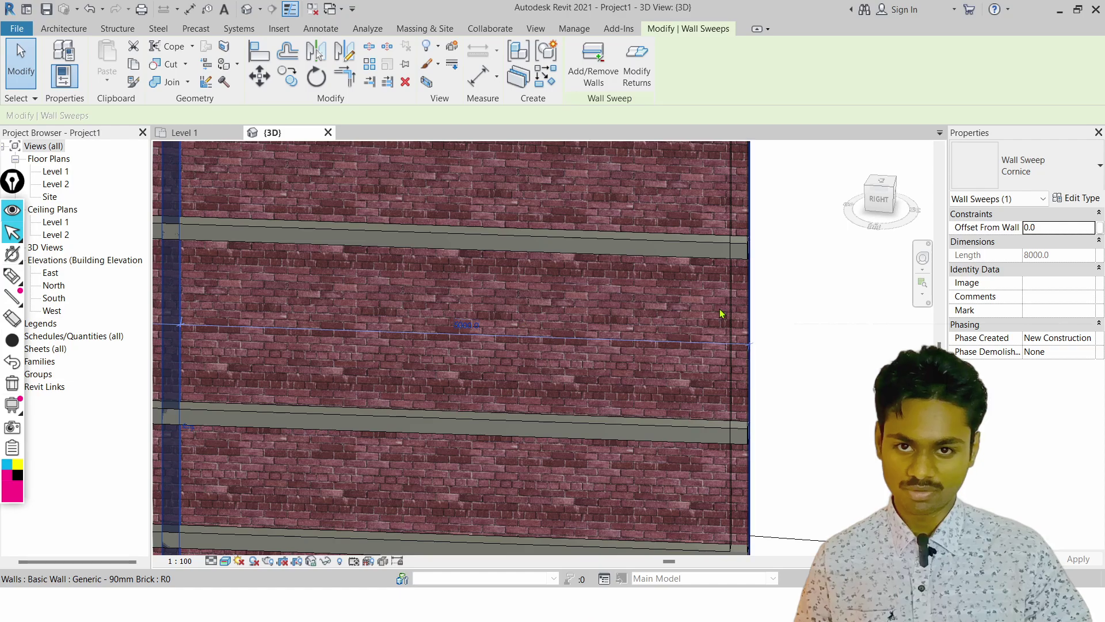
{"action": "scroll", "coordinate": [758, 346], "scroll_direction": "up", "scroll_amount": 2}
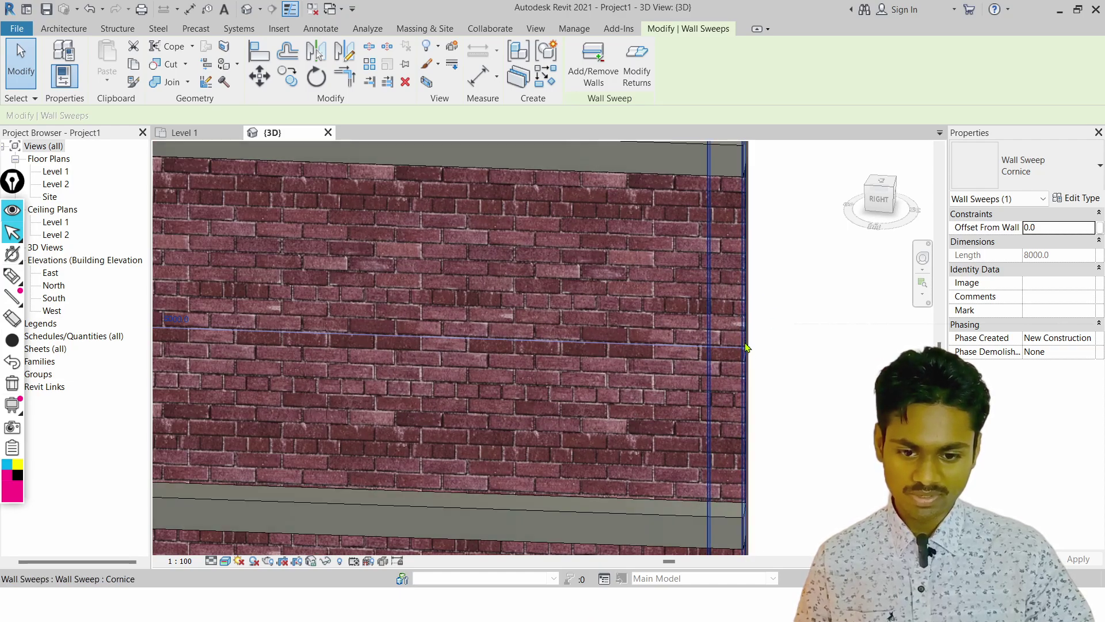
{"action": "middle_click_drag", "start_coordinate": [259, 338], "coordinate": [832, 305]}
{"action": "scroll", "coordinate": [590, 320], "scroll_direction": "down", "scroll_amount": 3}
{"action": "scroll", "coordinate": [388, 284], "scroll_direction": "up", "scroll_amount": 5}
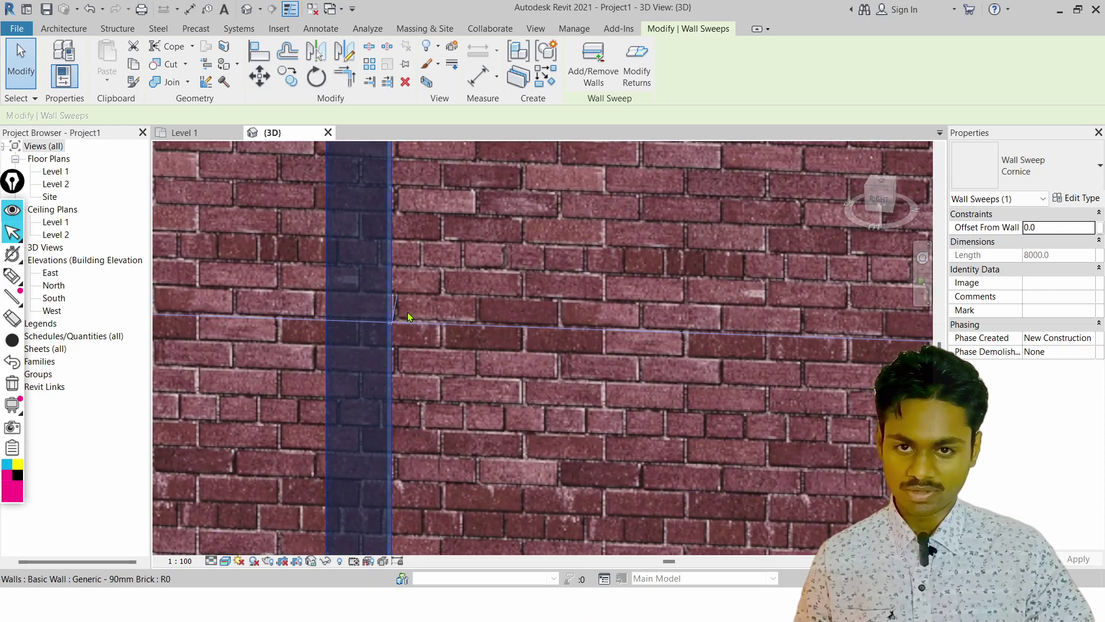
{"action": "scroll", "coordinate": [396, 315], "scroll_direction": "up", "scroll_amount": 4}
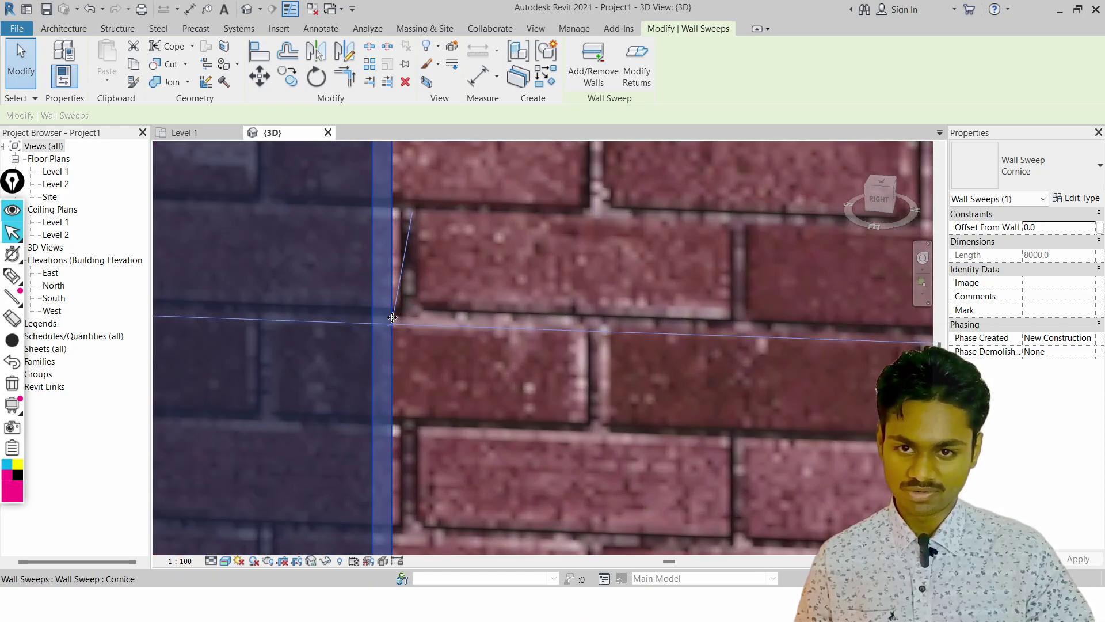
{"action": "key", "text": "Escape"}
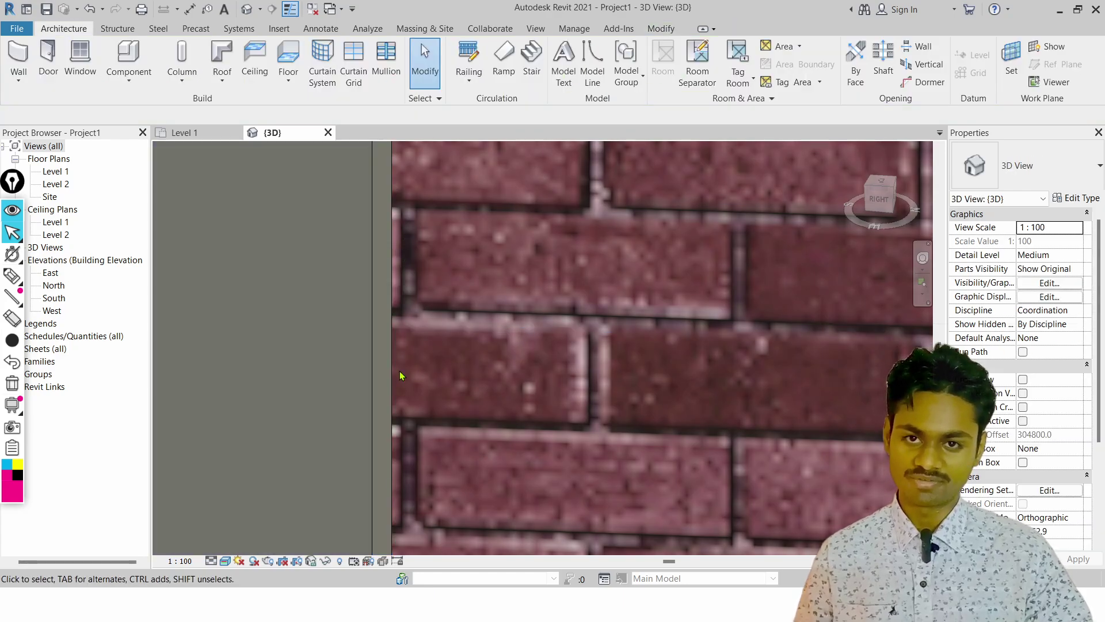
{"action": "scroll", "coordinate": [400, 374], "scroll_direction": "down", "scroll_amount": 3}
{"action": "middle_click_drag", "start_coordinate": [399, 370], "coordinate": [576, 289]}
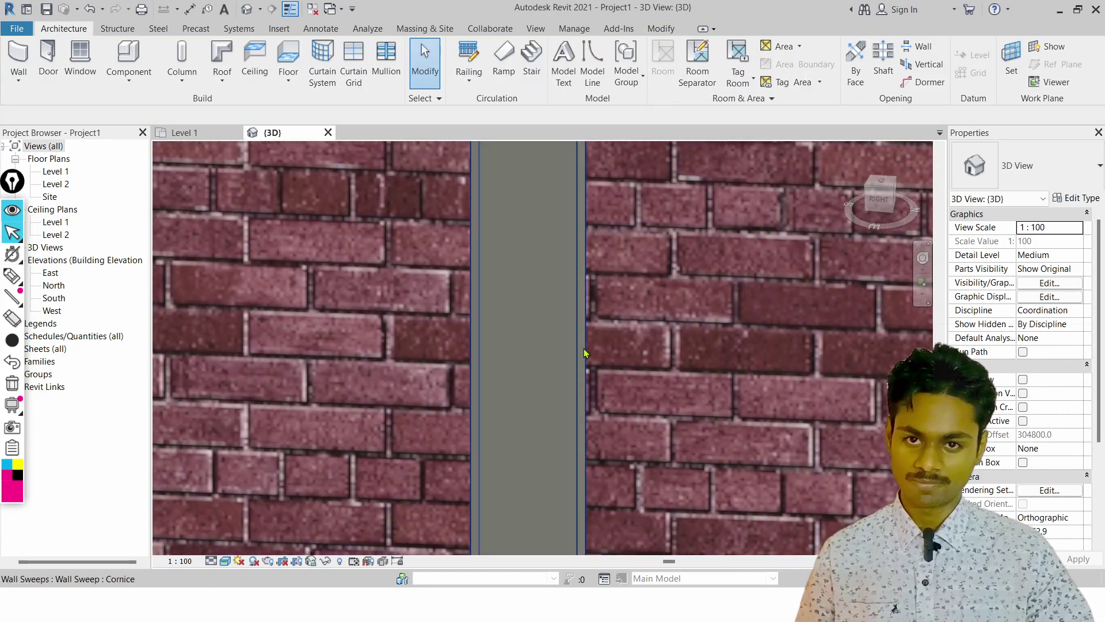
{"action": "left_click", "coordinate": [577, 294]}
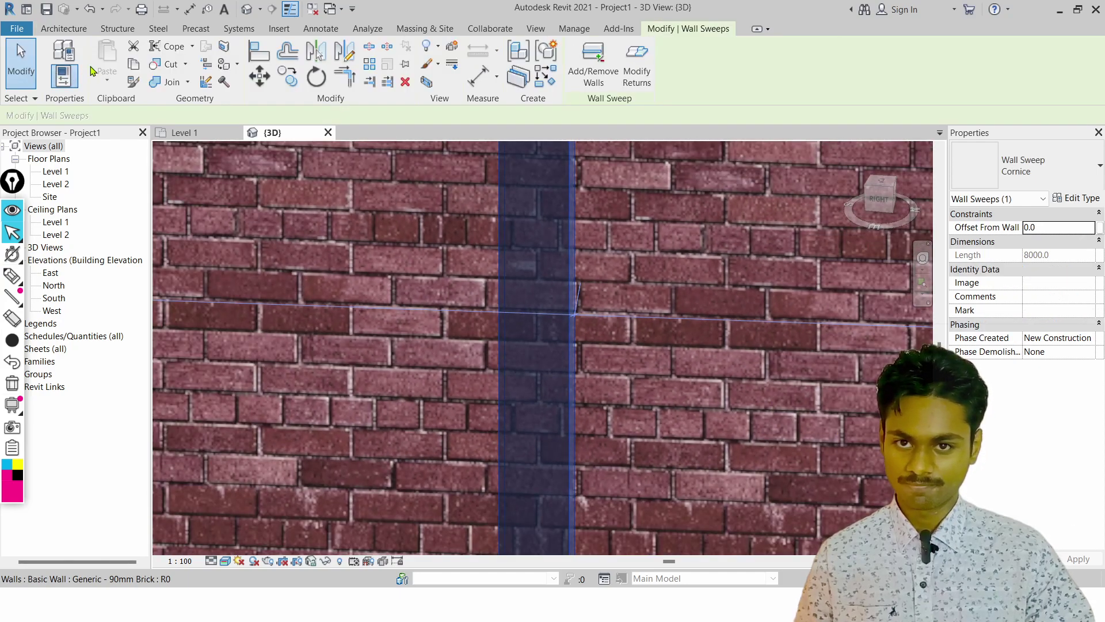
{"action": "left_click", "coordinate": [64, 28]}
{"action": "left_click", "coordinate": [19, 79]}
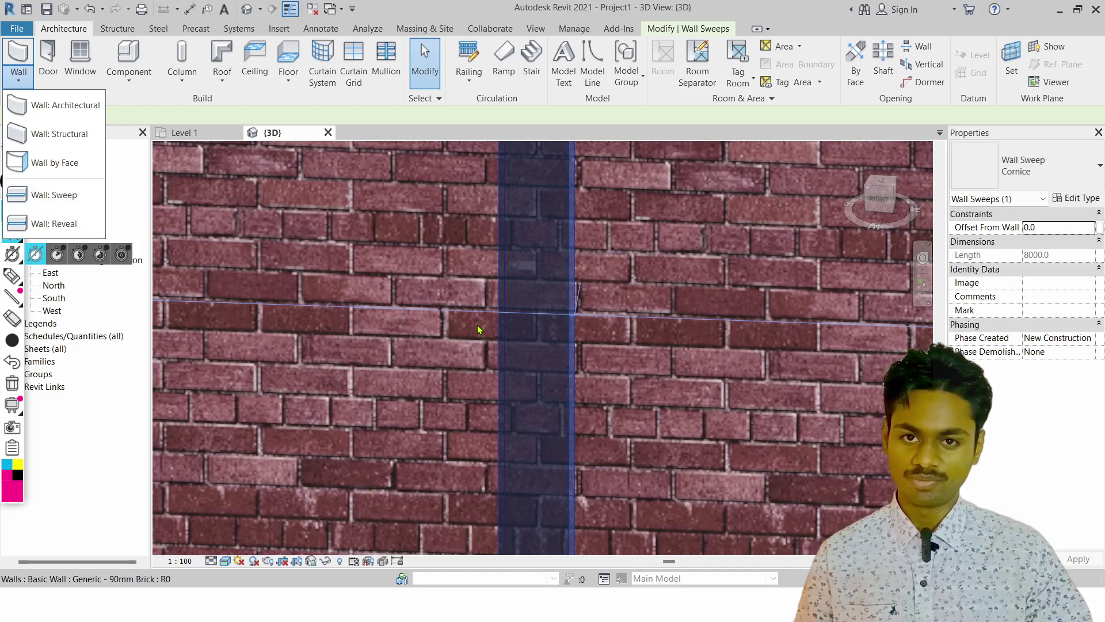
{"action": "key", "text": "Escape"}
{"action": "key", "text": "Escape"}
Place a horizontal cornice wall sweep across the brick wall, above the existing horizontal sweeps and close to the wall's upper edge
{"action": "scroll", "coordinate": [606, 313], "scroll_direction": "down", "scroll_amount": 2}
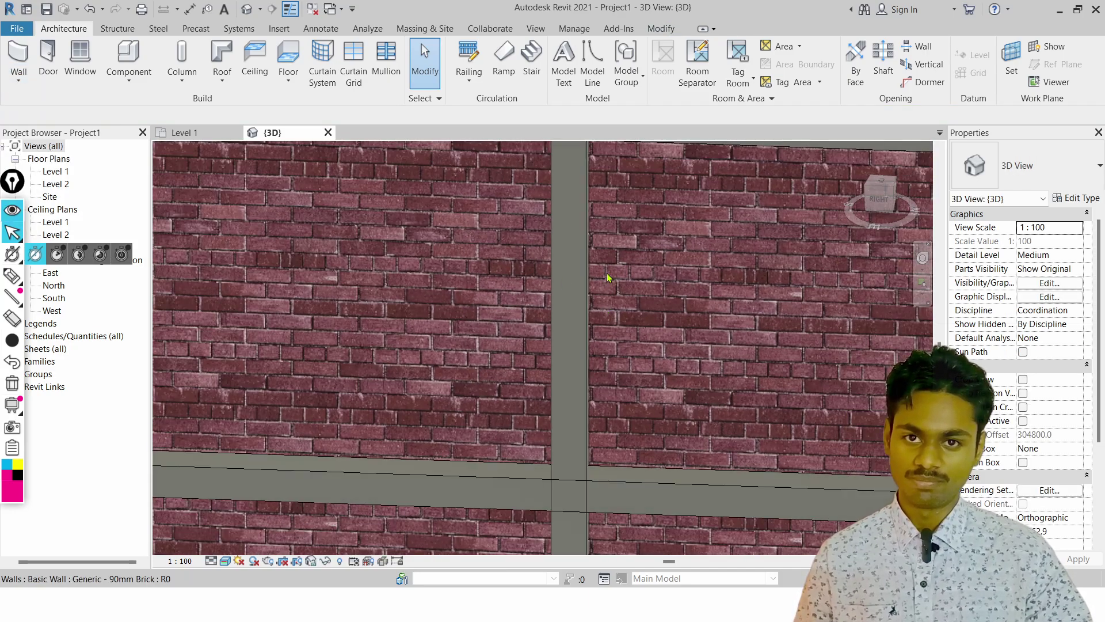
{"action": "scroll", "coordinate": [437, 255], "scroll_direction": "down", "scroll_amount": 4}
{"action": "middle_click_drag", "start_coordinate": [436, 255], "coordinate": [480, 377]}
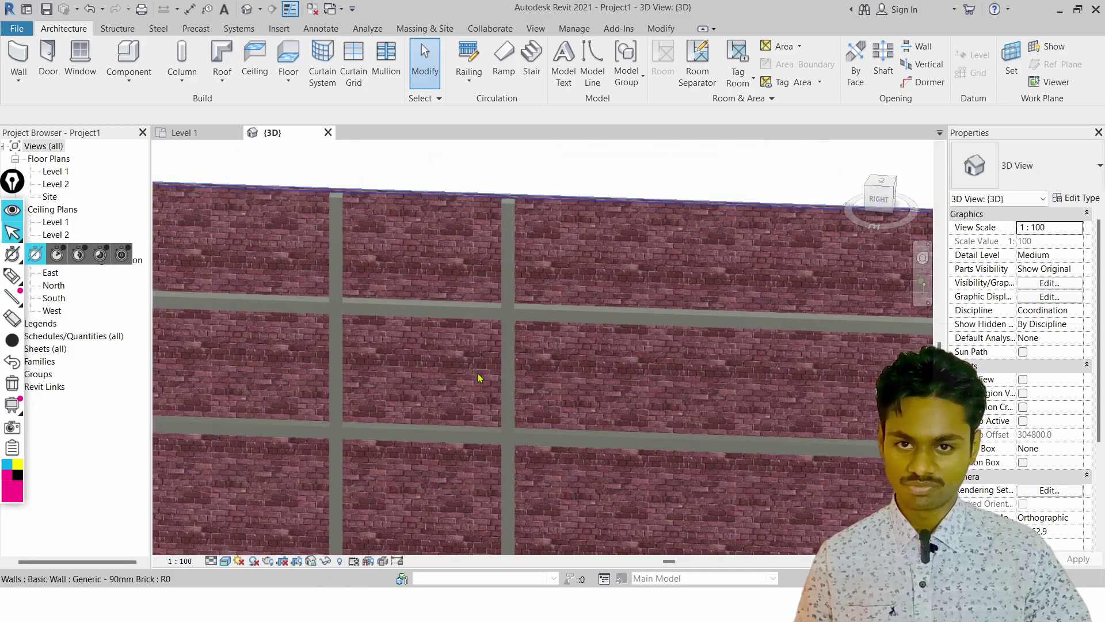
{"action": "scroll", "coordinate": [418, 345], "scroll_direction": "down", "scroll_amount": 4}
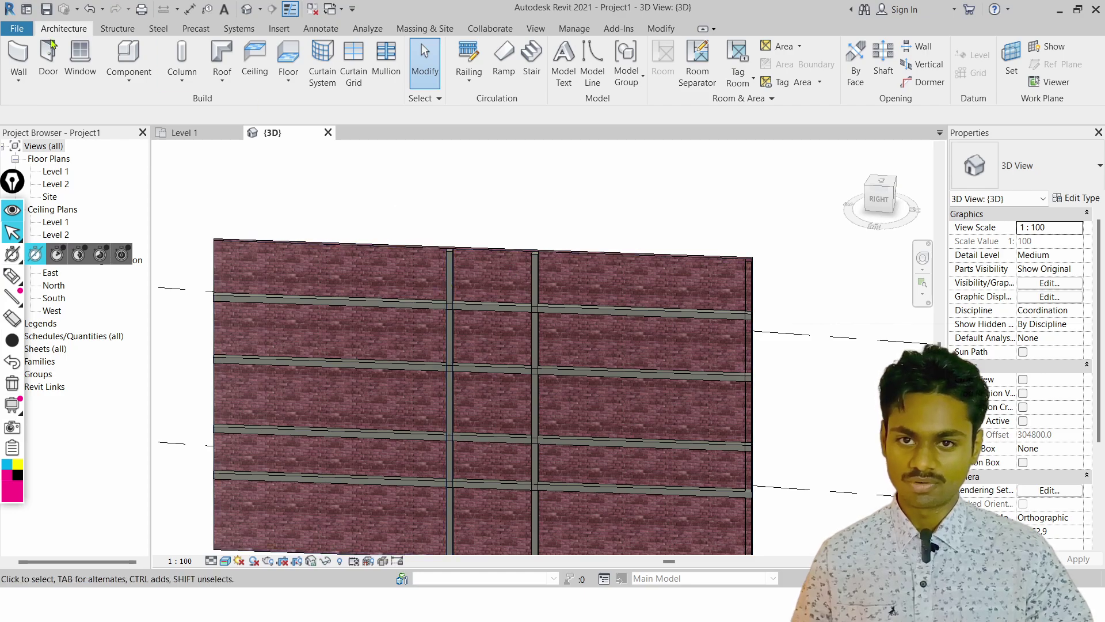
{"action": "left_click", "coordinate": [19, 80]}
{"action": "left_click", "coordinate": [59, 196]}
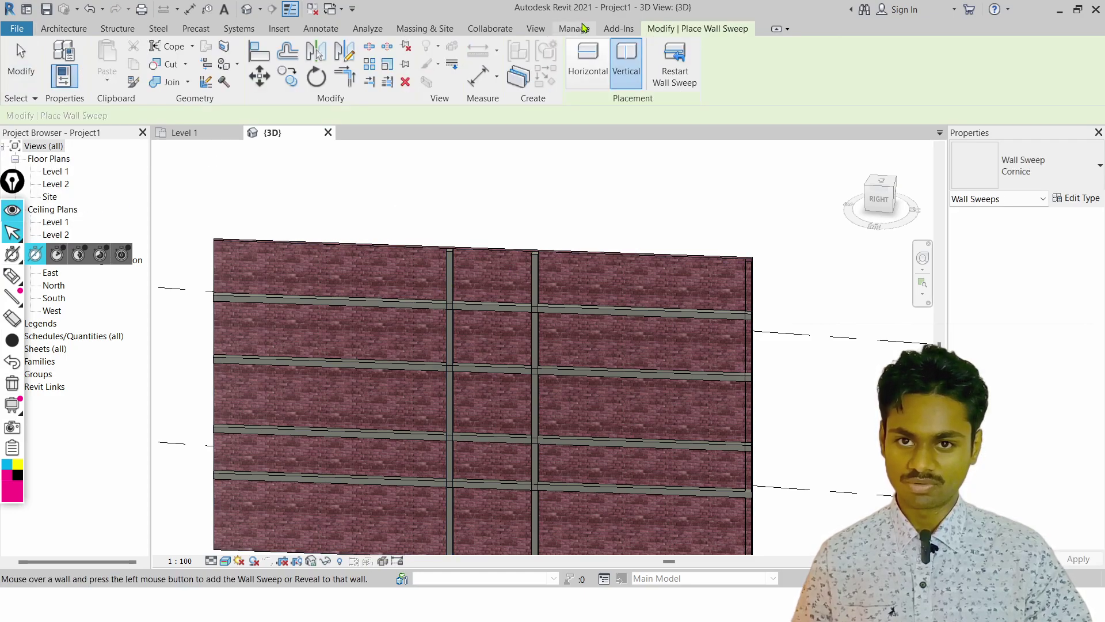
{"action": "left_click", "coordinate": [567, 75]}
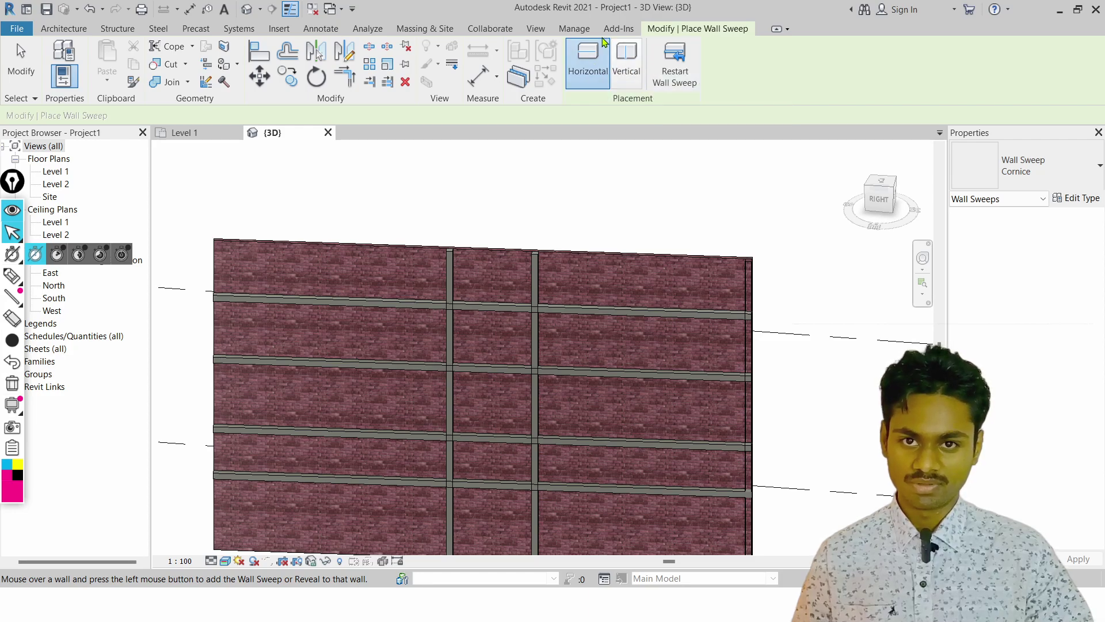
{"action": "left_click", "coordinate": [374, 265]}
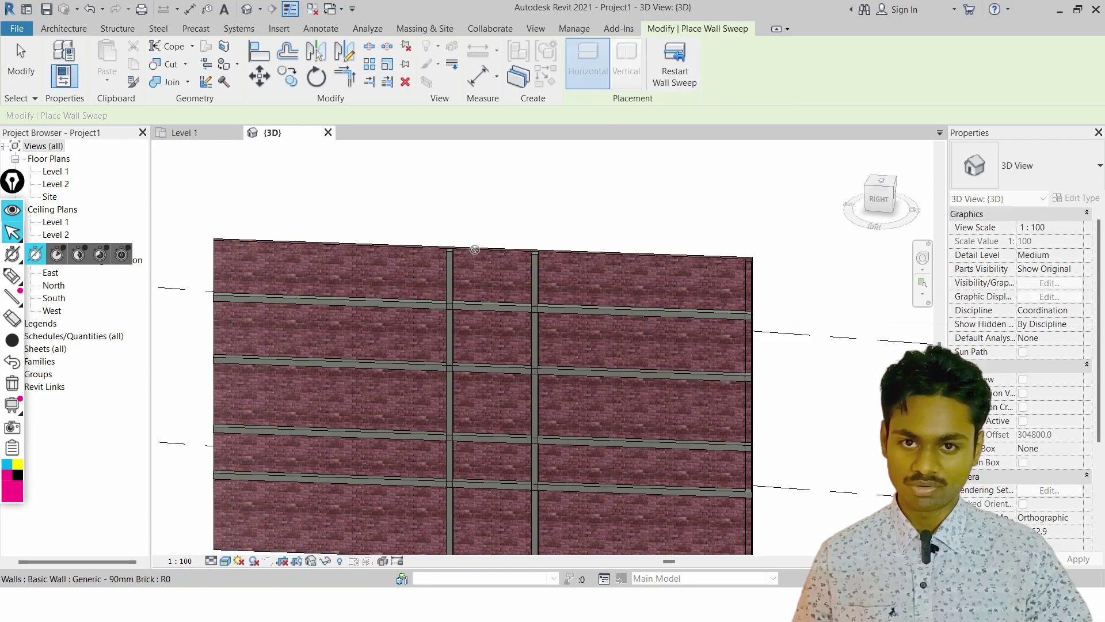
{"action": "left_click", "coordinate": [673, 60]}
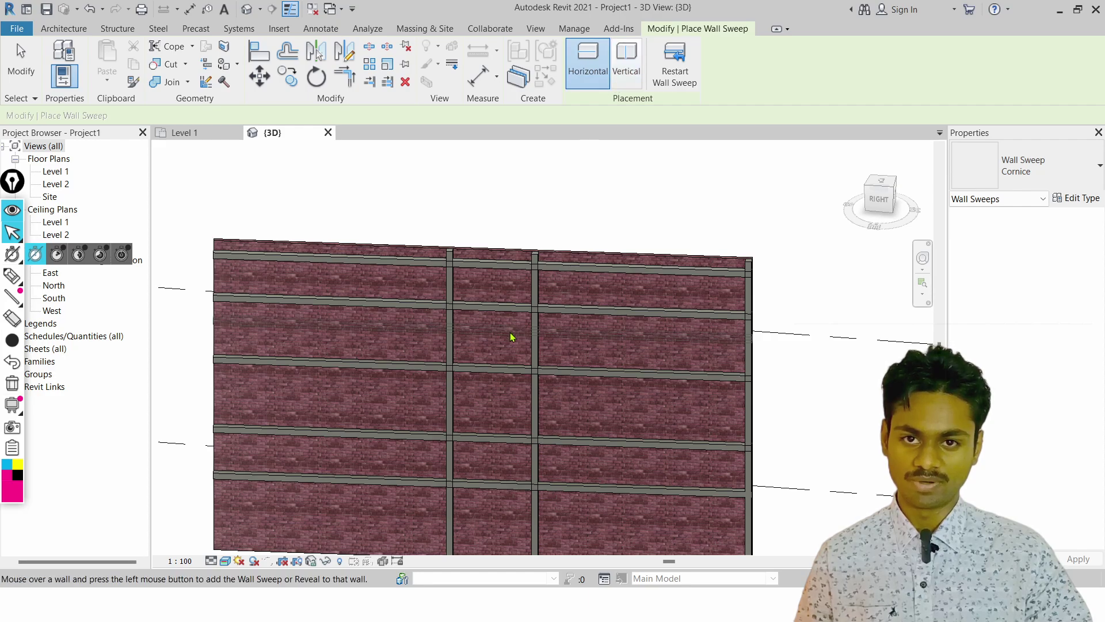
Try to place a vertical cornice wall sweep between the second vertical sweep and the wall's right end
{"action": "left_click", "coordinate": [626, 61]}
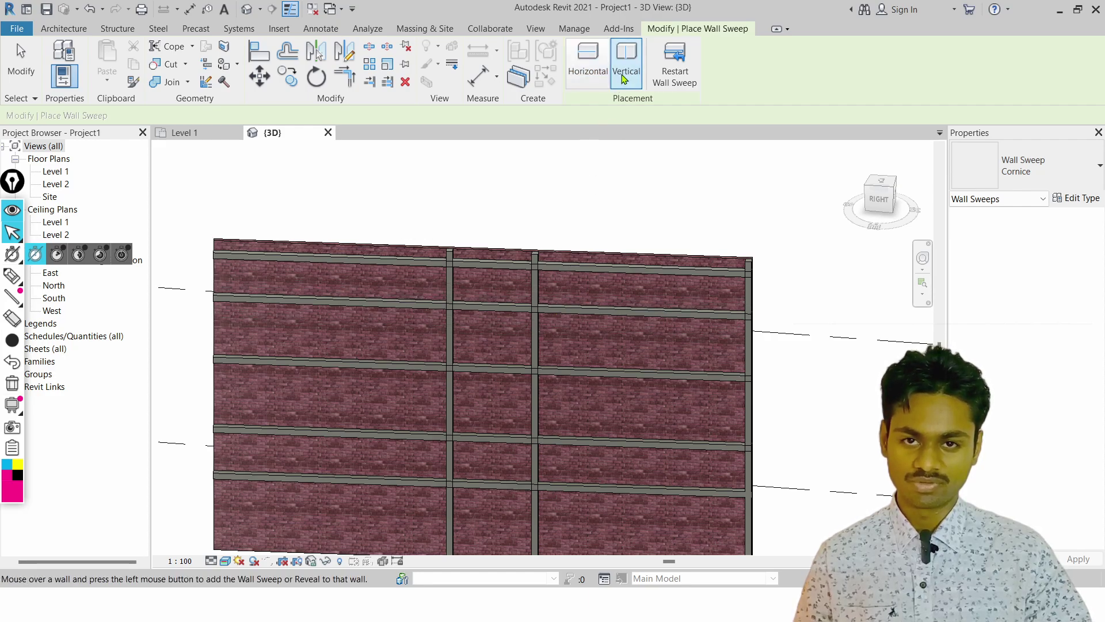
{"action": "left_click", "coordinate": [624, 266]}
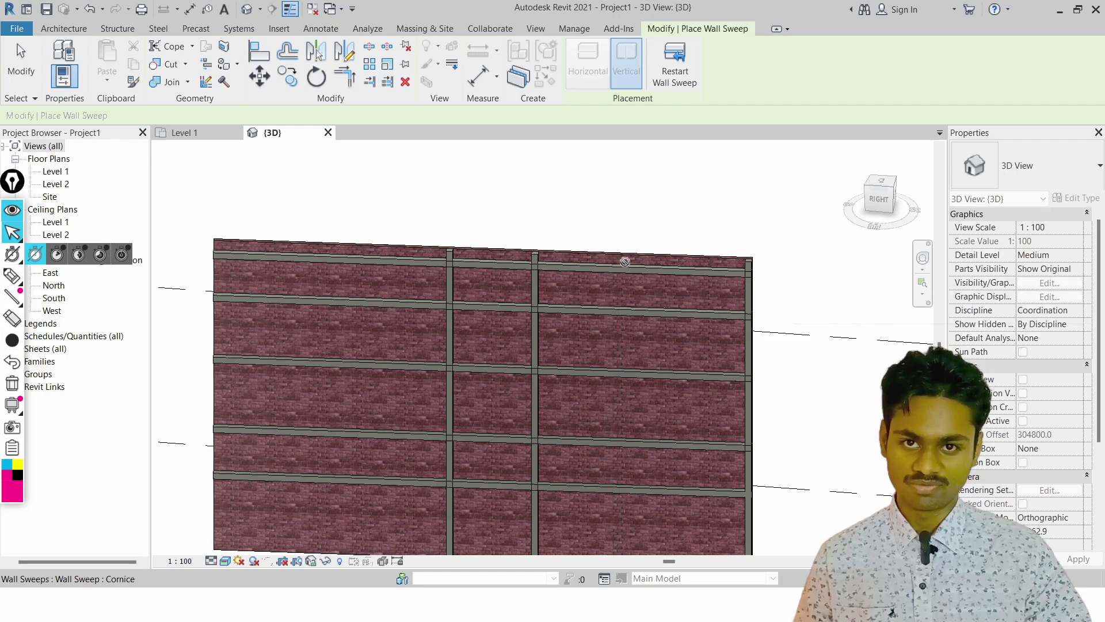
{"action": "key", "text": "Escape"}
{"action": "key", "text": "Escape"}
{"action": "scroll", "coordinate": [628, 291], "scroll_direction": "up", "scroll_amount": 3}
{"action": "scroll", "coordinate": [627, 291], "scroll_direction": "up", "scroll_amount": 2}
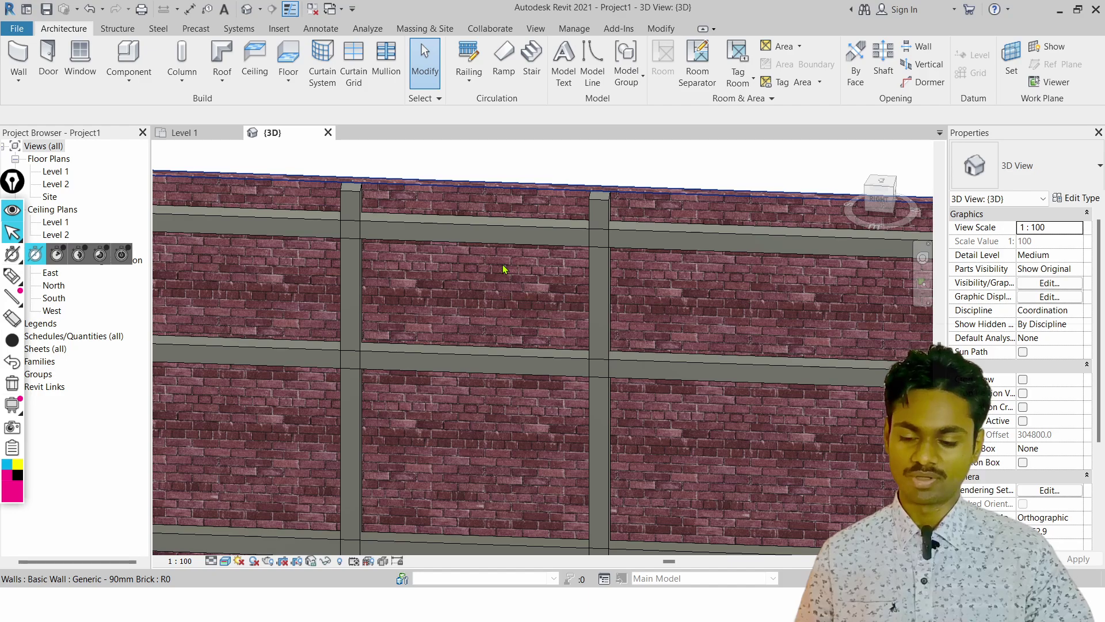
Switch to the PowerPoint slide show and tick Switch join order in the Lecture 14 list
{"action": "key", "text": "alt+Tab"}
{"action": "key", "text": "alt+Tab"}
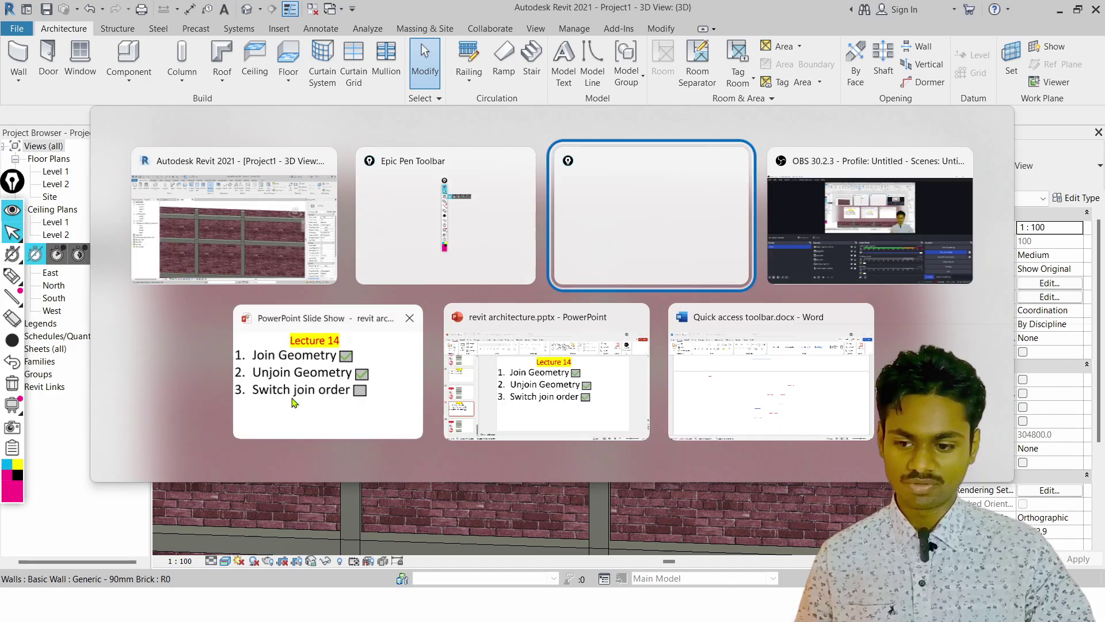
{"action": "left_click", "coordinate": [299, 382]}
{"action": "left_click", "coordinate": [757, 369]}
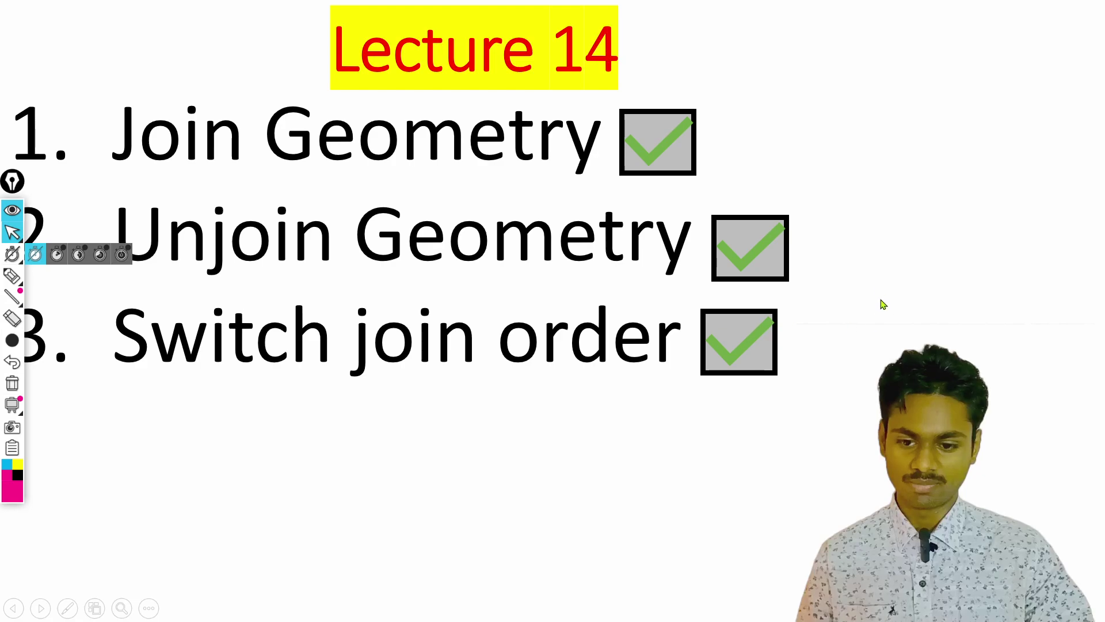
Advance to the closing slide and tick the boxes beside Subscribe, Like and Share
{"action": "left_click", "coordinate": [863, 282]}
{"action": "left_click", "coordinate": [447, 147]}
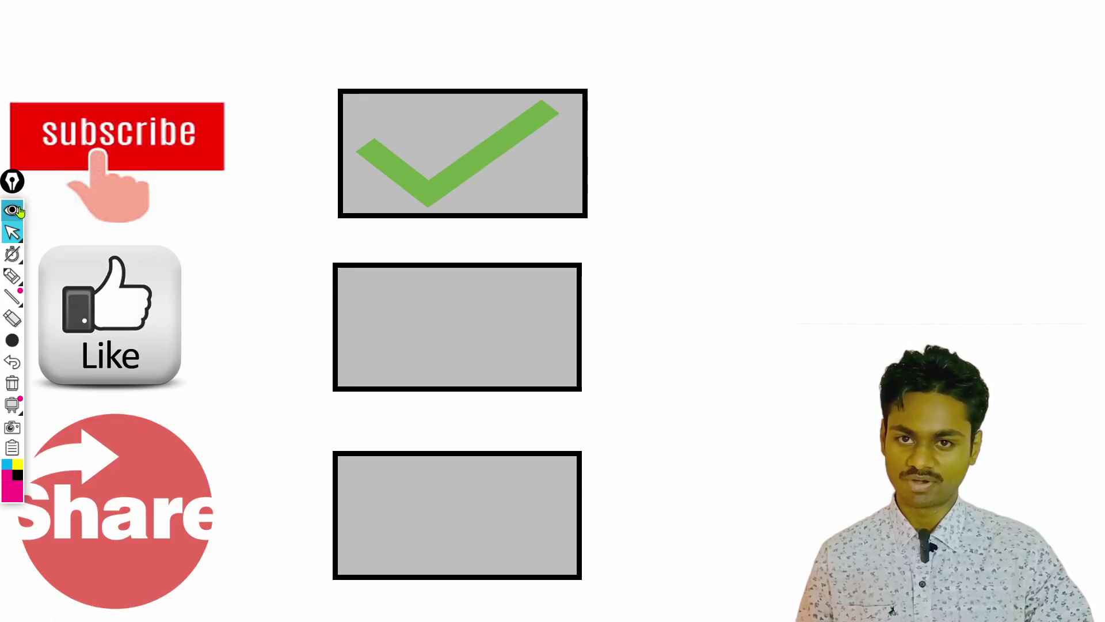
{"action": "left_click", "coordinate": [454, 360]}
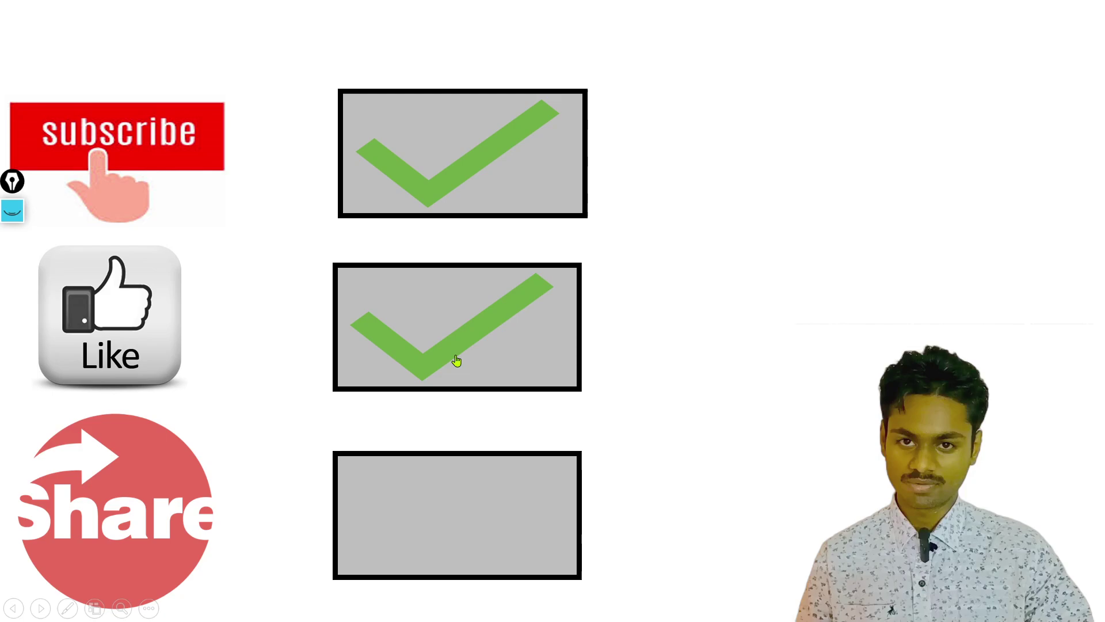
{"action": "left_click", "coordinate": [419, 504]}
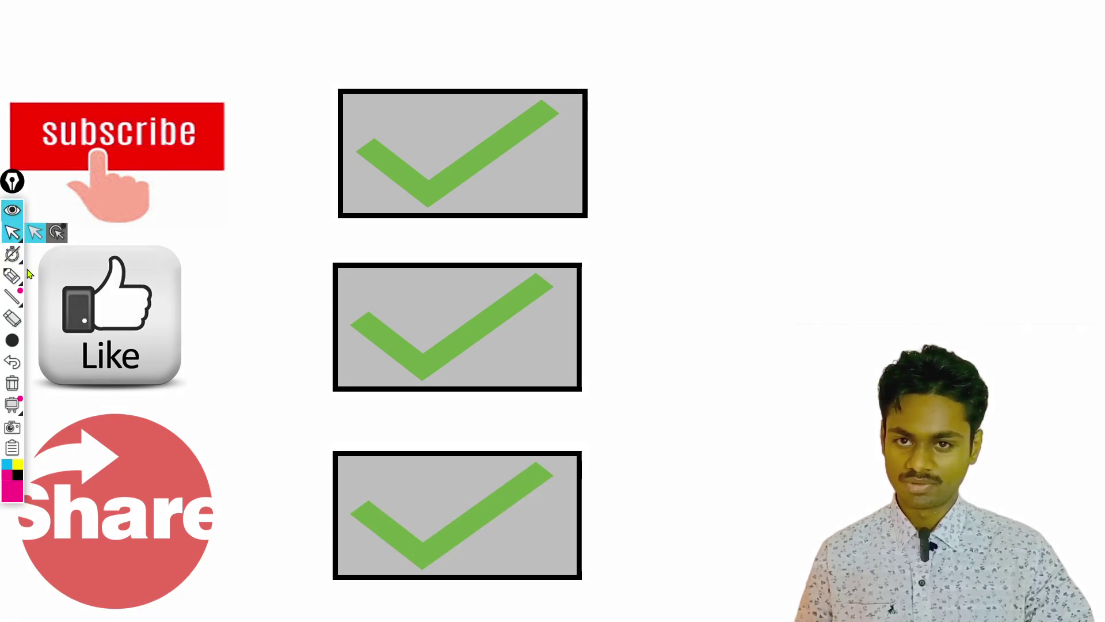
Write a P, a dash and an L with the screen pen in the empty area beside the tick boxes
{"action": "left_click", "coordinate": [12, 276]}
{"action": "mouse_move", "coordinate": [743, 113]}
{"action": "left_mouse_down"}
{"action": "mouse_move", "coordinate": [703, 153]}
{"action": "mouse_move", "coordinate": [714, 175]}
{"action": "left_mouse_up"}
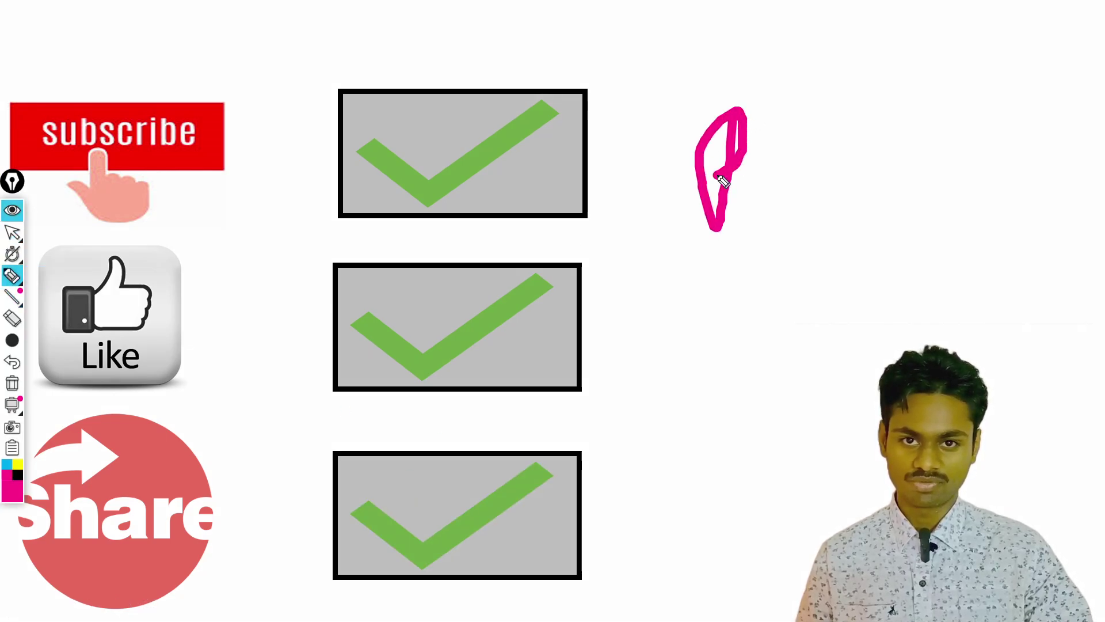
{"action": "left_click_drag", "start_coordinate": [785, 167], "coordinate": [865, 149]}
{"action": "left_click_drag", "start_coordinate": [936, 49], "coordinate": [1007, 156]}
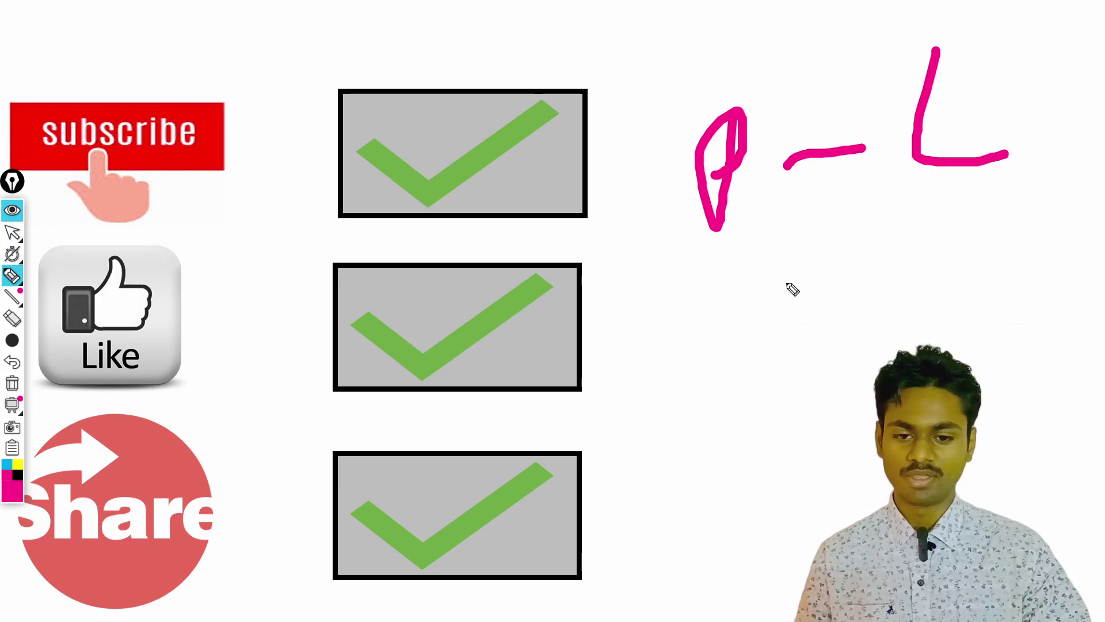